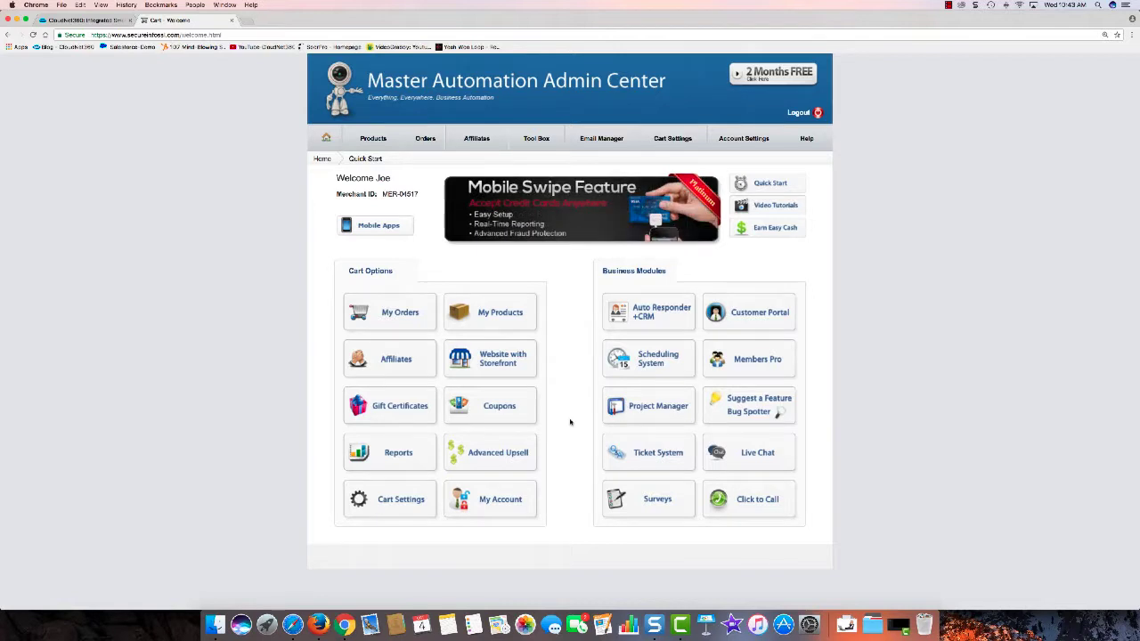
# Step: Open the Cart Settings dashboard from the admin center welcome page
pyautogui.click(395, 501)
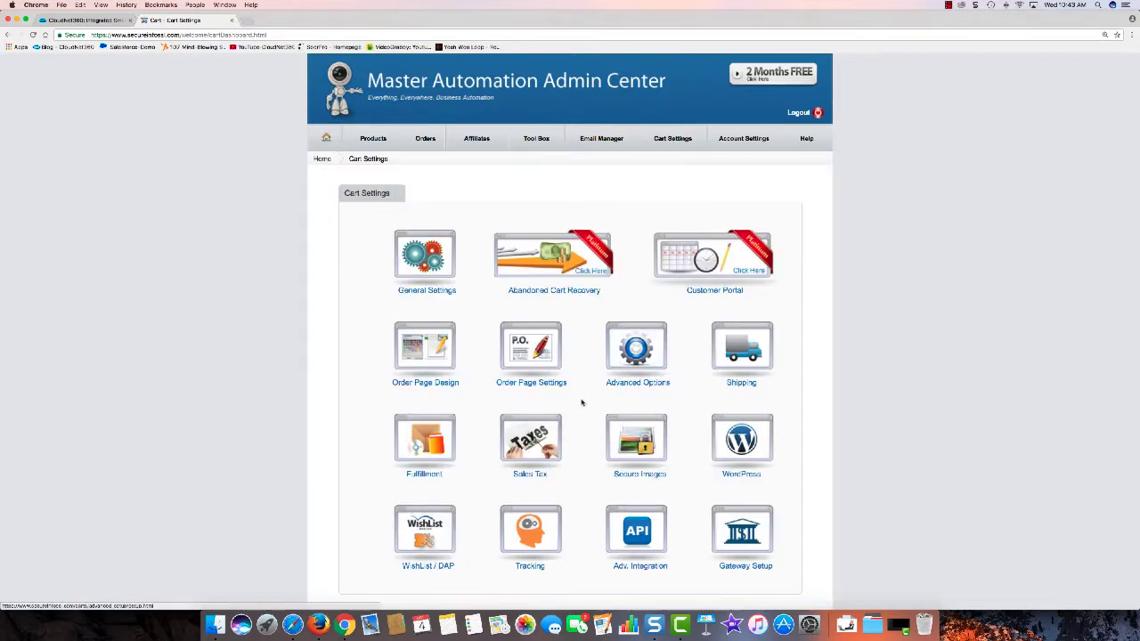
# Step: In Advanced Options, set Send Customer Recurring Charge Notification to Yes and save
pyautogui.click(636, 360)
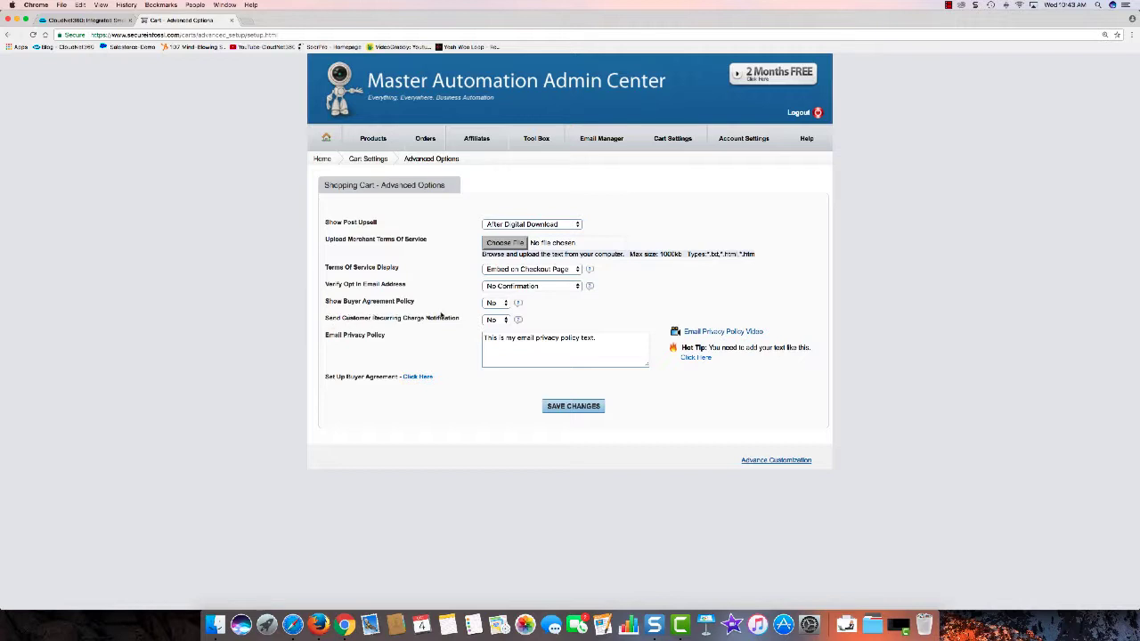
pyautogui.click(503, 321)
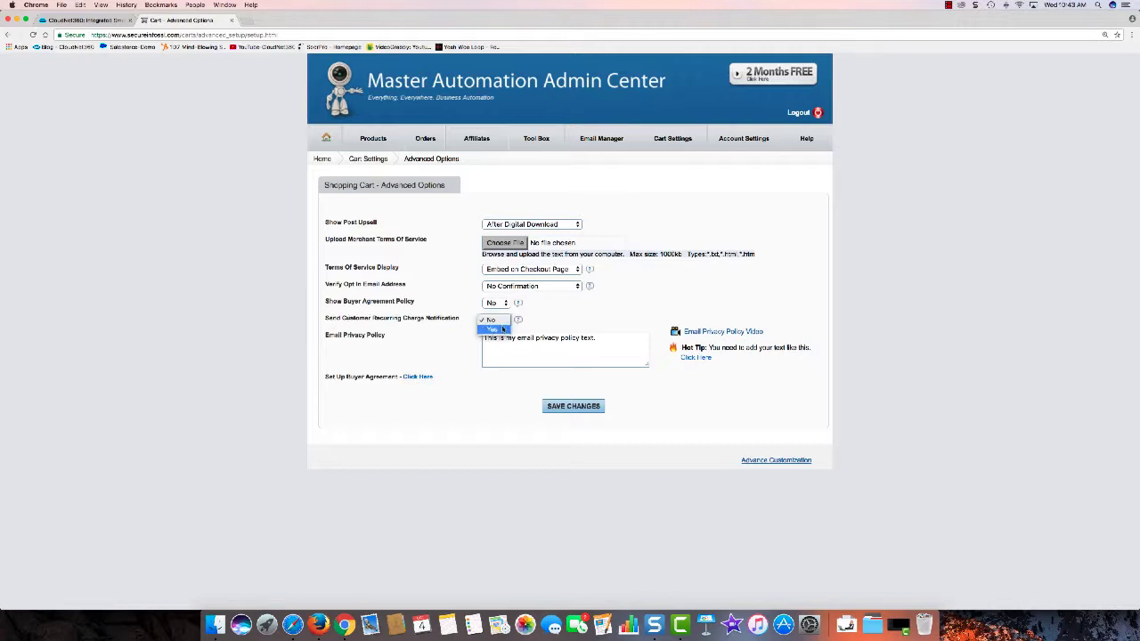
pyautogui.click(492, 330)
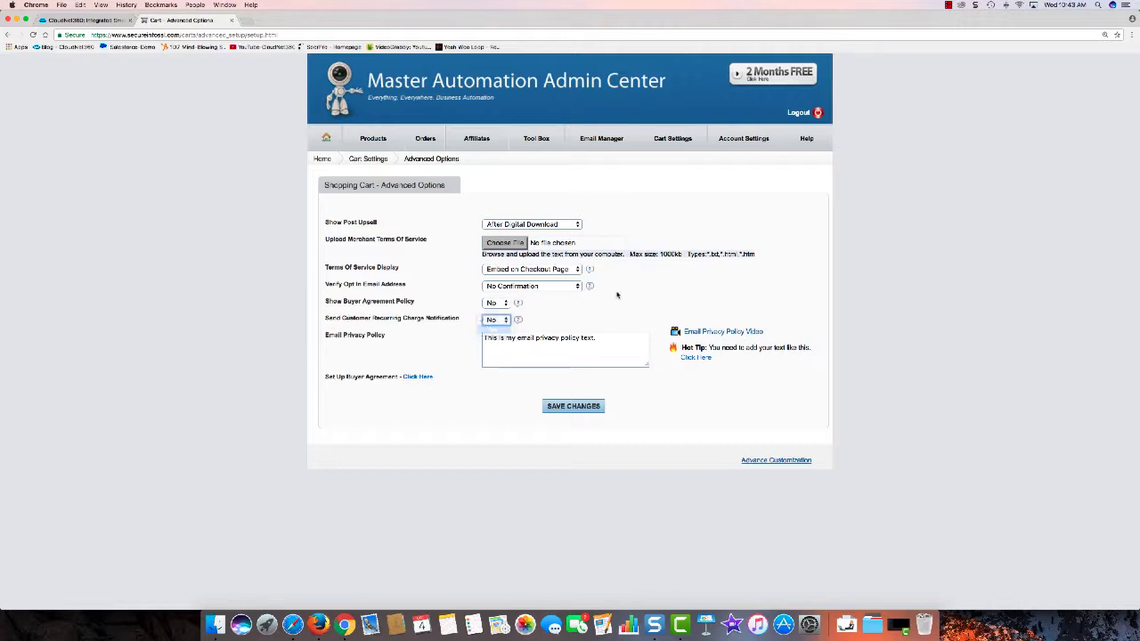
pyautogui.click(581, 406)
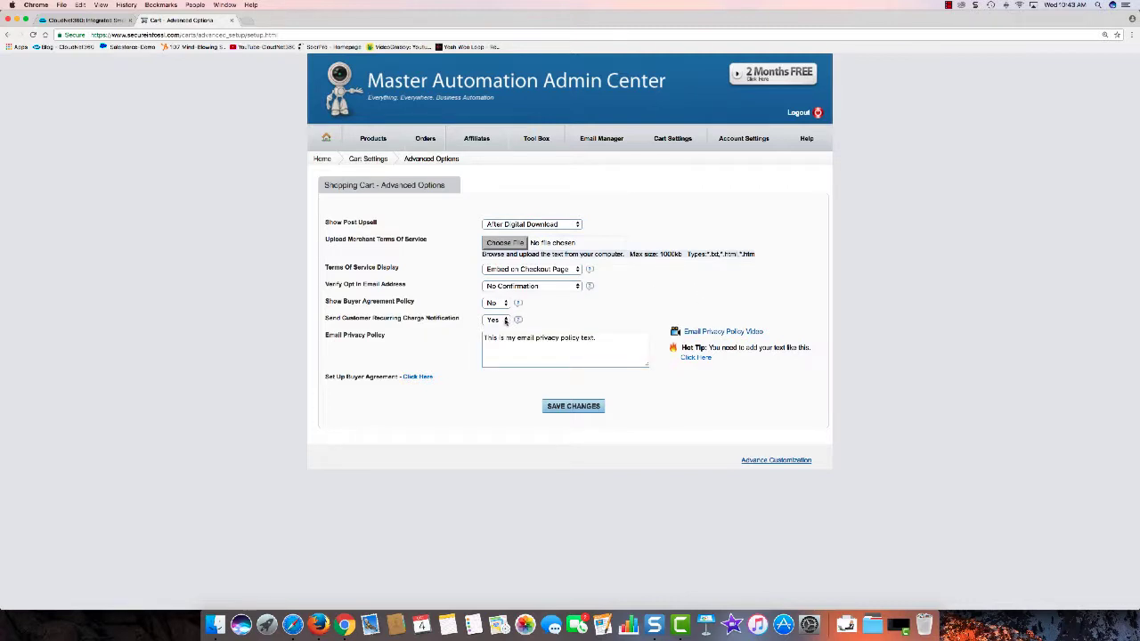
# Step: Set the recurring charge notification back to No, save, and return to the home page
pyautogui.click(505, 321)
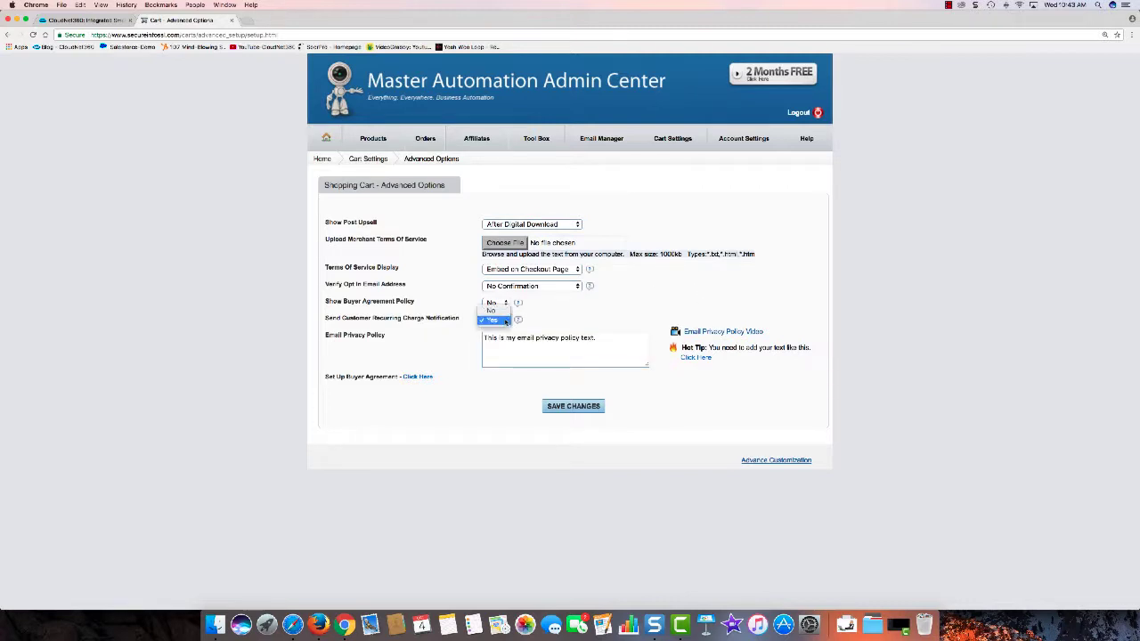
pyautogui.click(495, 306)
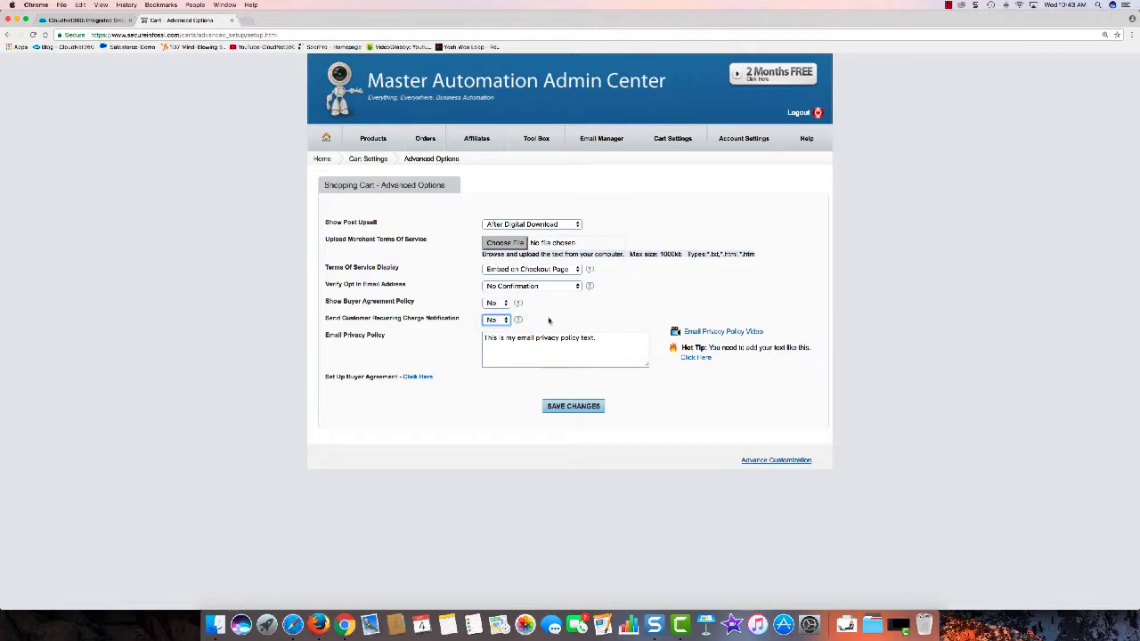
pyautogui.click(574, 406)
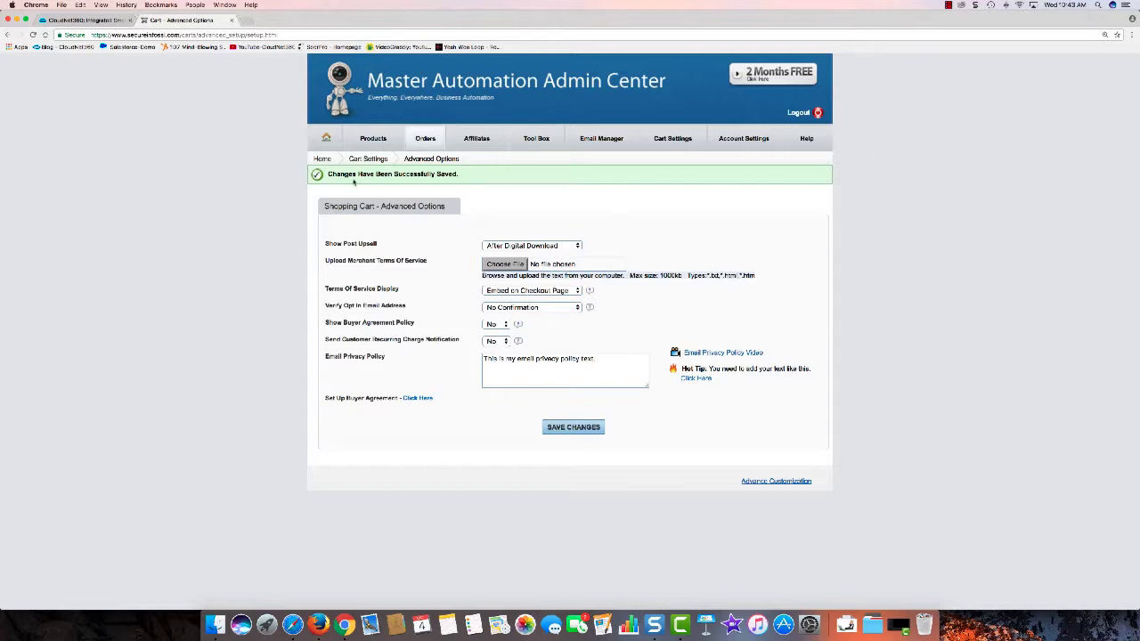
pyautogui.click(326, 140)
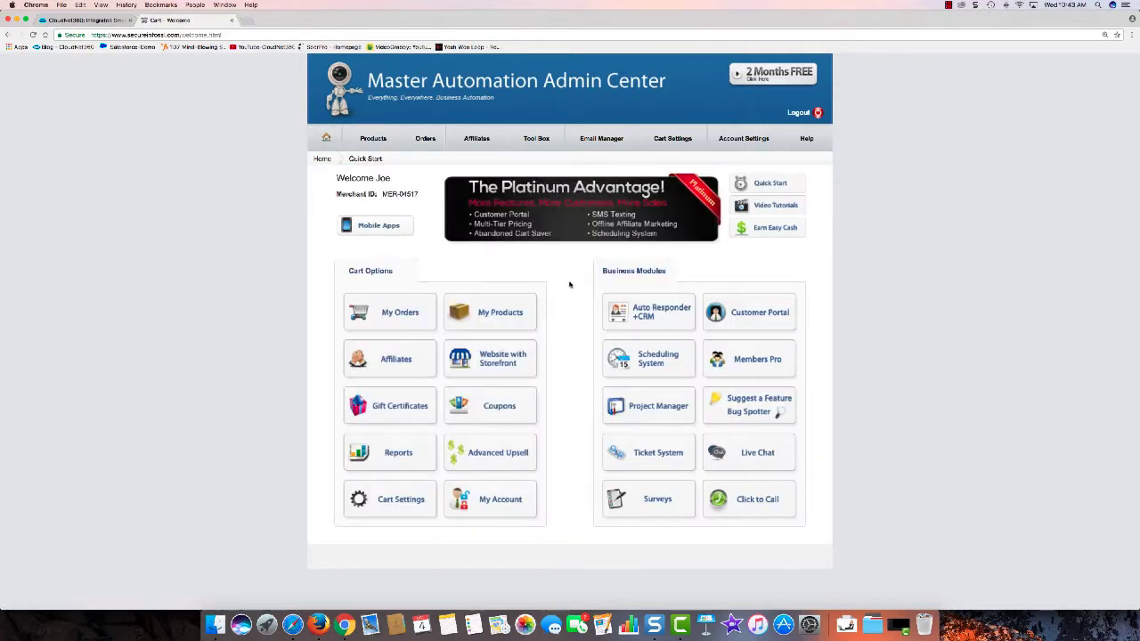
# Step: Open the Auto Responder +CRM module and its Funnels / Sales Paths list, from Affiliates to Recurring
pyautogui.click(652, 316)
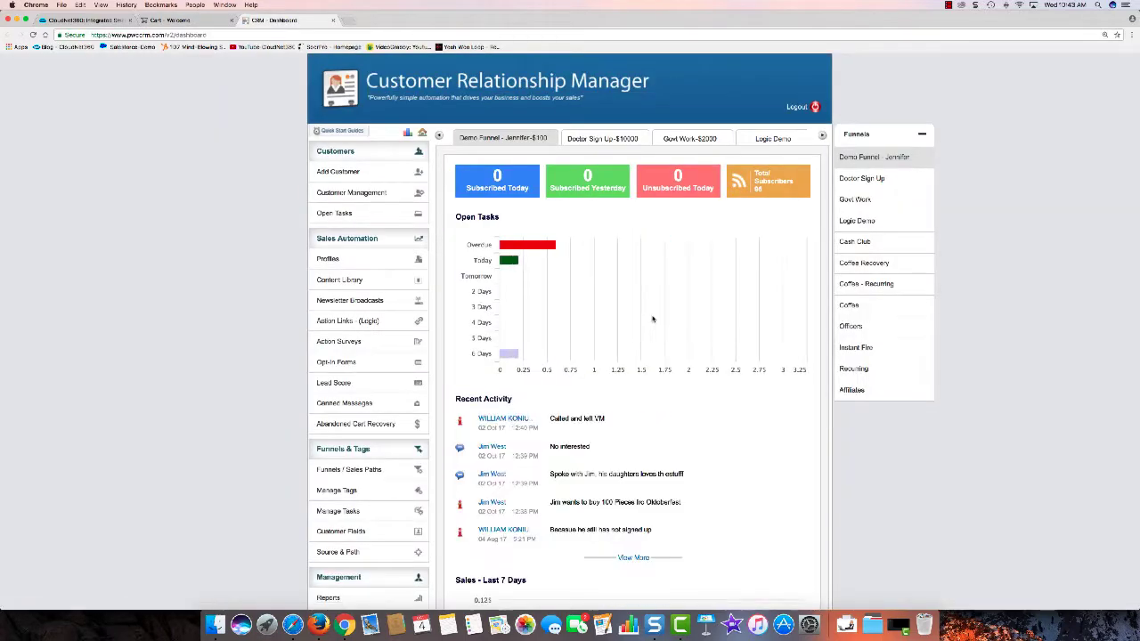
pyautogui.scroll(-3, 650, 321)
pyautogui.click(387, 349)
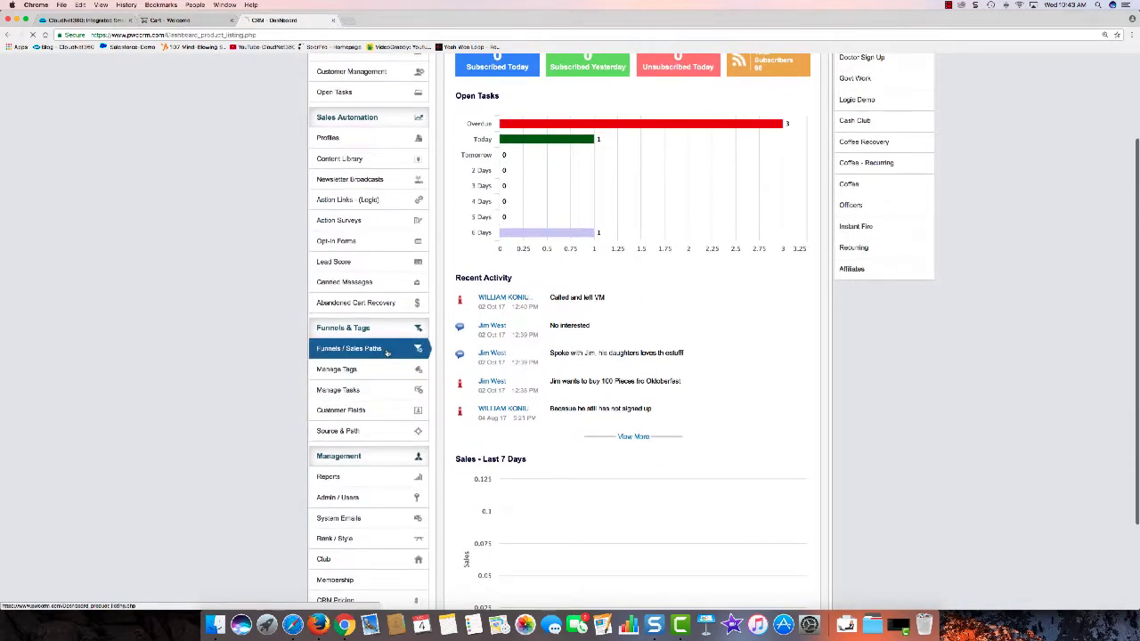
pyautogui.scroll(-5, 588, 370)
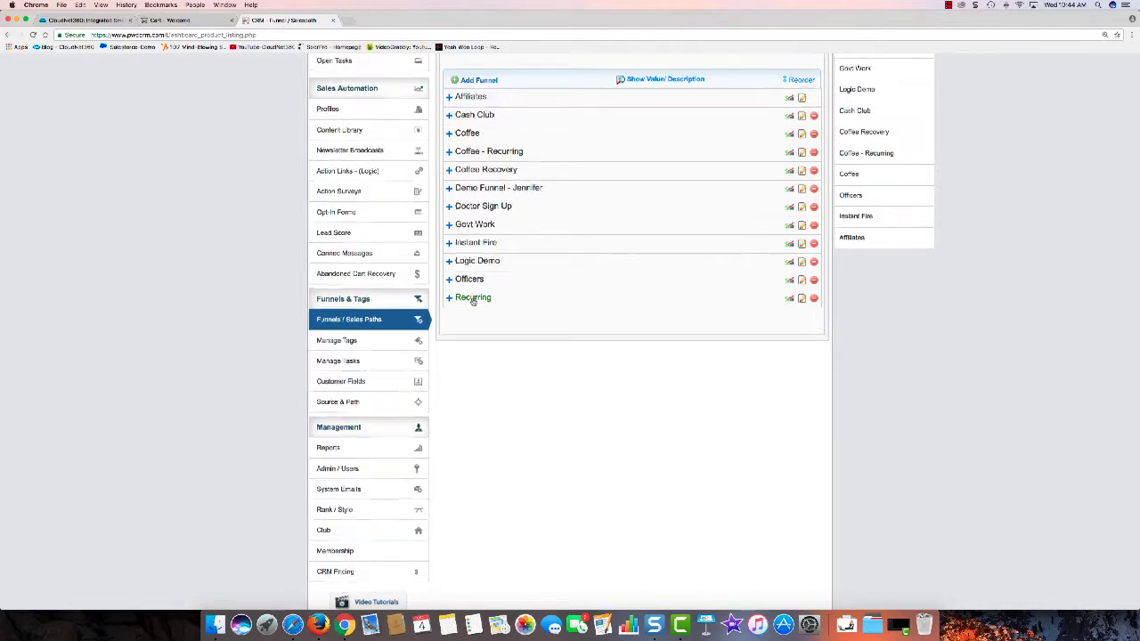
pyautogui.scroll(1, 476, 299)
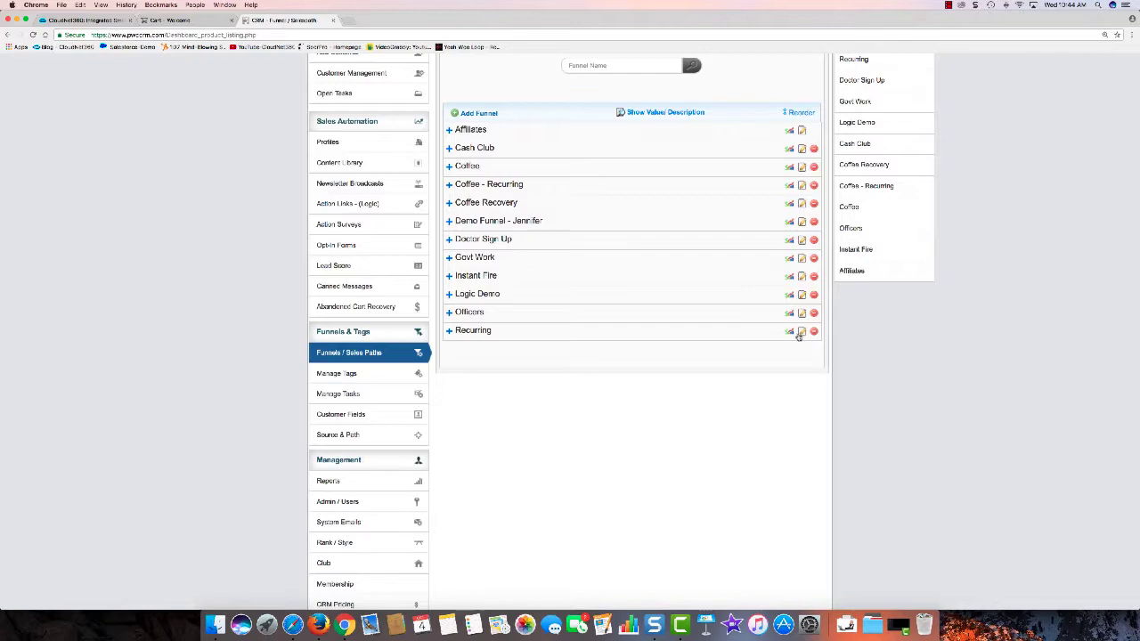
pyautogui.scroll(5, 613, 335)
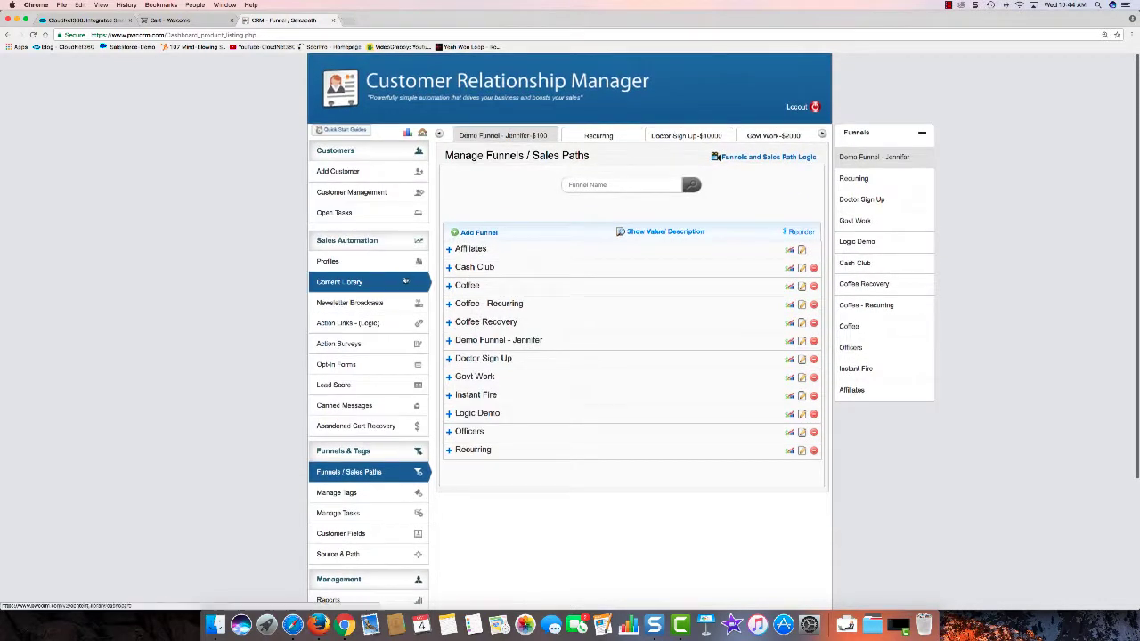
# Step: Add a 'Recurring Demo' email category in the Content Library, then choose Save and Add Content
pyautogui.click(349, 279)
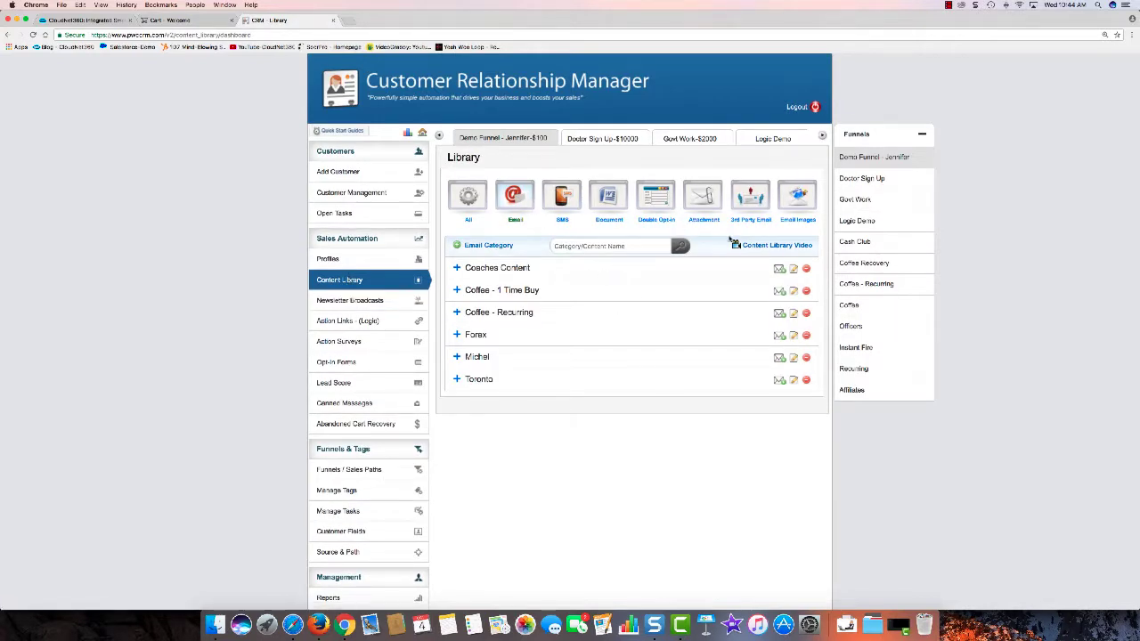
pyautogui.click(475, 245)
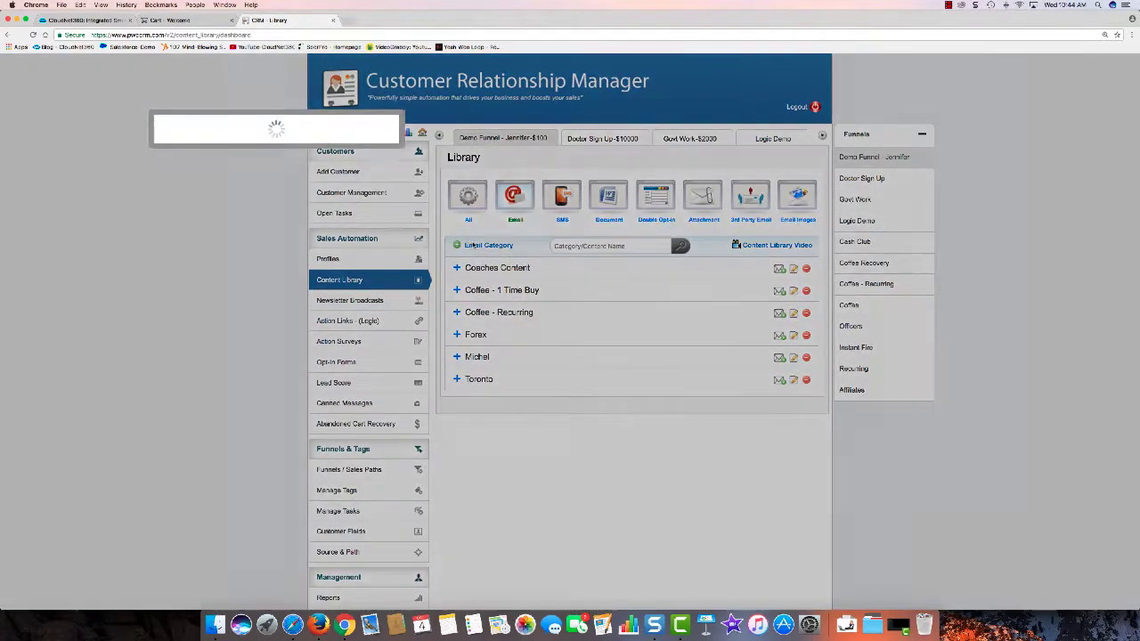
pyautogui.click(546, 163)
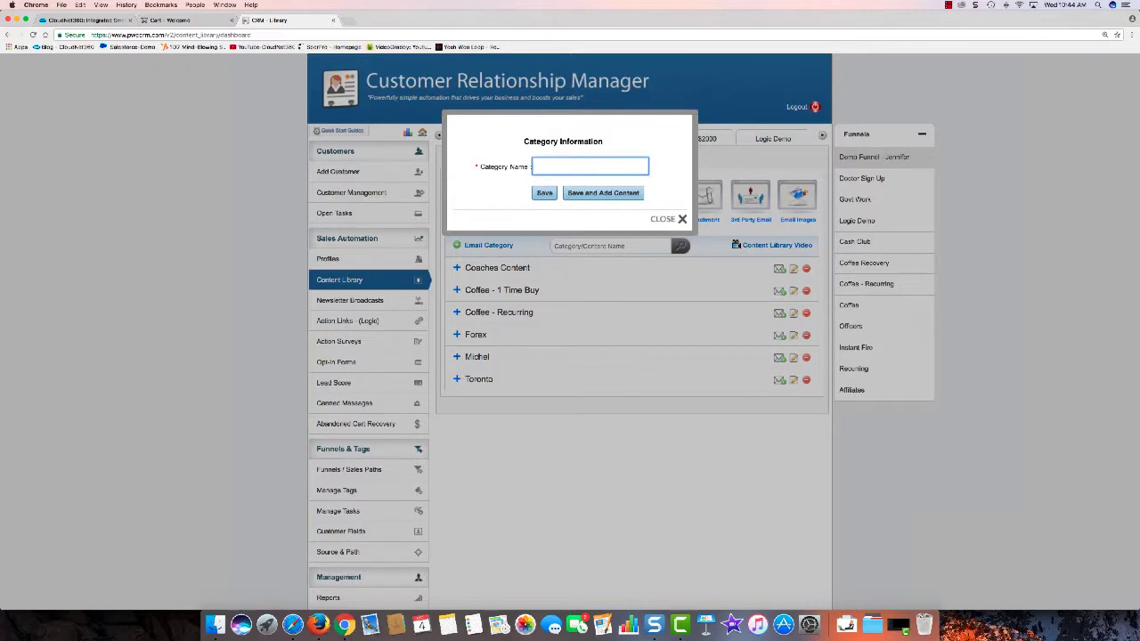
pyautogui.write('Recurring Cemo')
pyautogui.press('BackSpace')
pyautogui.press('BackSpace')
pyautogui.press('BackSpace')
pyautogui.press('BackSpace')
pyautogui.press('BackSpace')
pyautogui.press('BackSpace')
pyautogui.write('ing')
pyautogui.write('emo')
pyautogui.click(599, 194)
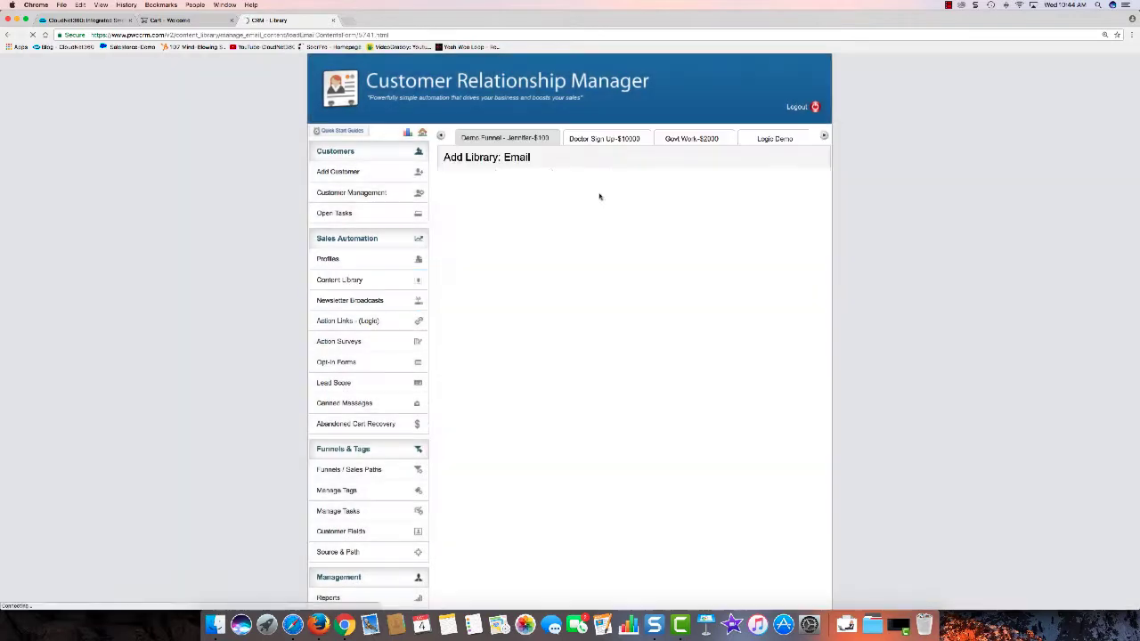
# Step: Enter content name 'Recurring 1' and subject 'Annual Plan Recurring in 30 days', then go to Next Step
pyautogui.click(538, 231)
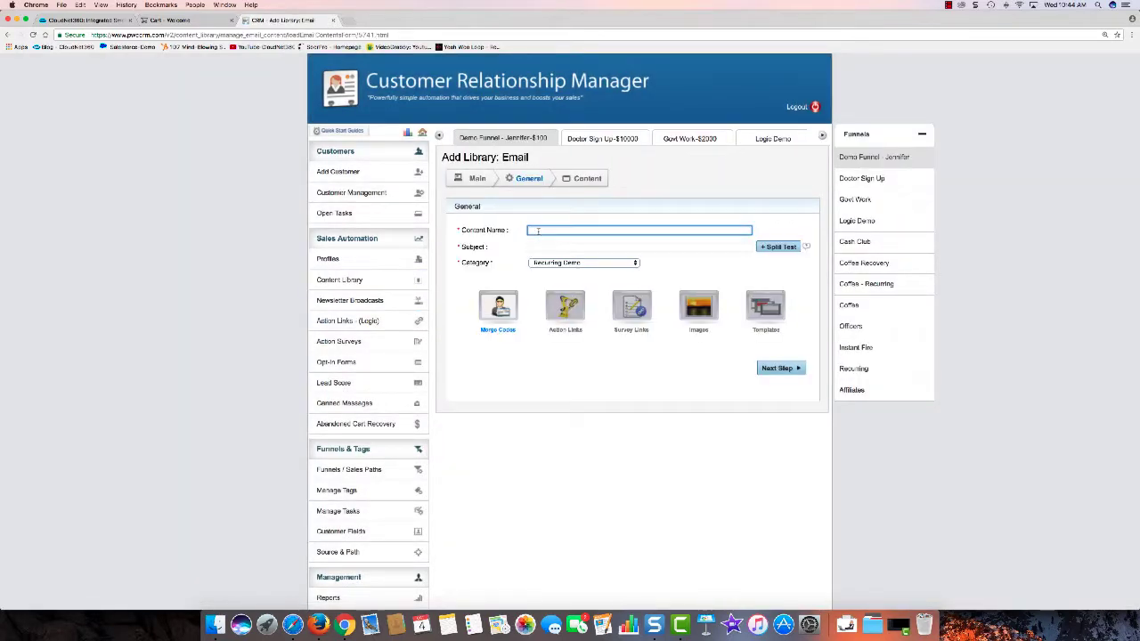
pyautogui.write('Recurring 1')
pyautogui.click(535, 246)
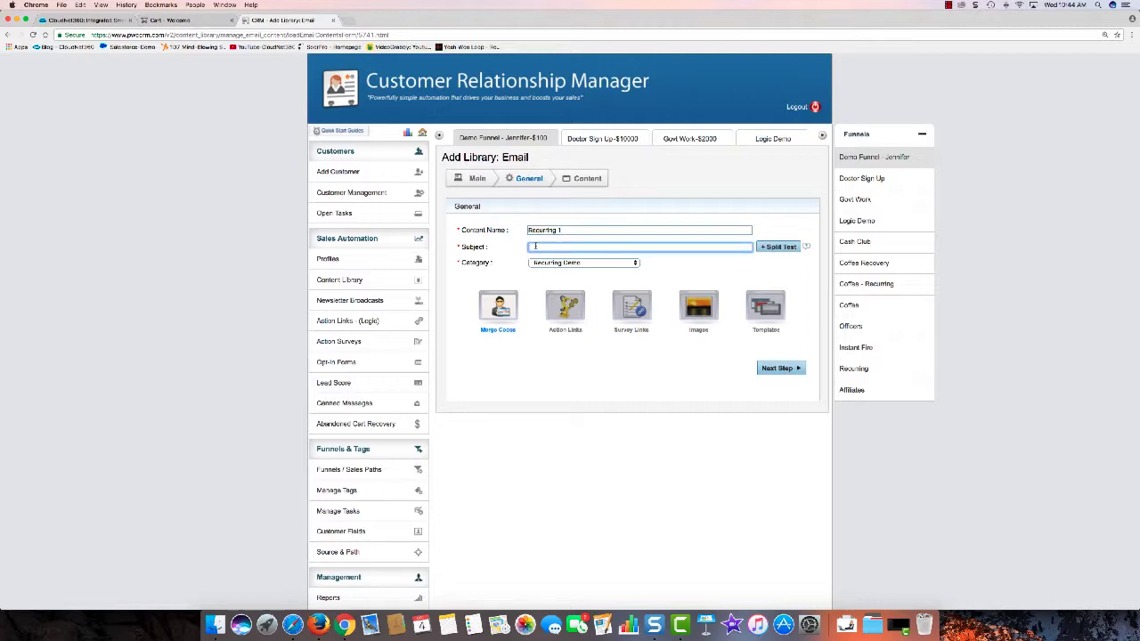
pyautogui.write('Annual Plan Recurring in')
pyautogui.press('BackSpace')
pyautogui.write('30 days')
pyautogui.click(777, 249)
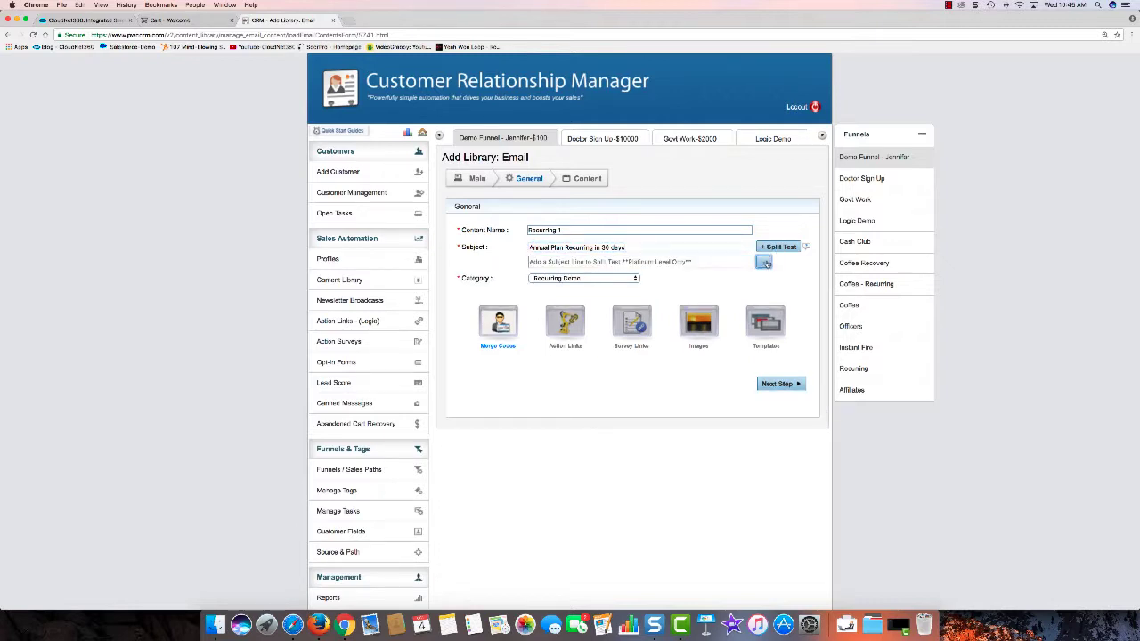
pyautogui.click(764, 262)
pyautogui.click(771, 369)
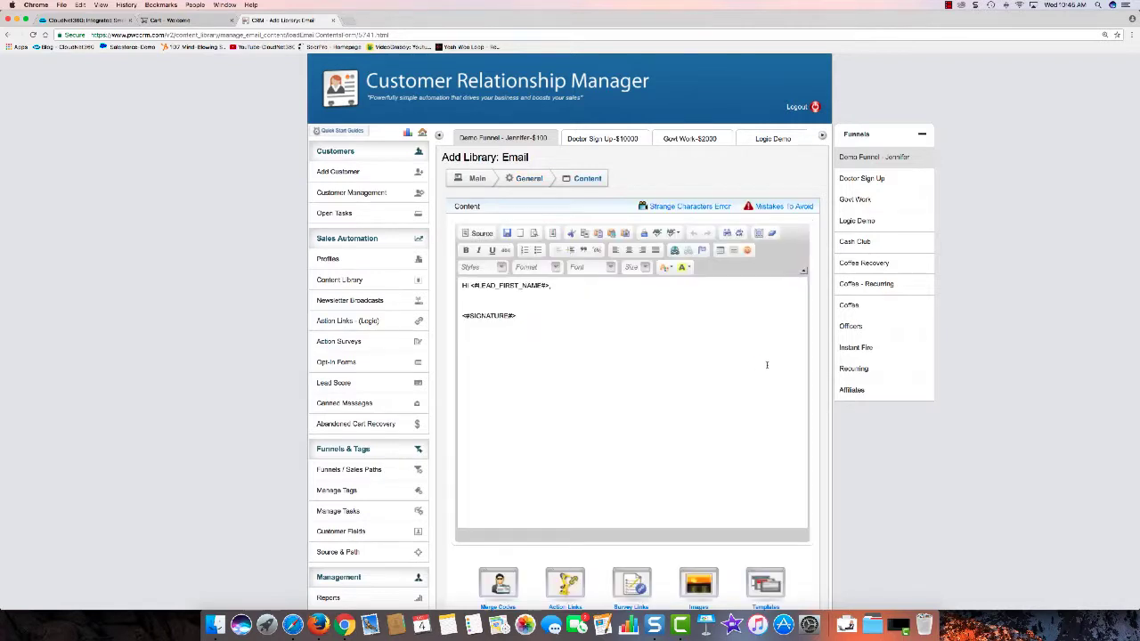
# Step: Add 'Your recurring subscription is set to recur in 30 days.' below the greeting, then return to the library
pyautogui.click(555, 285)
pyautogui.press('Return')
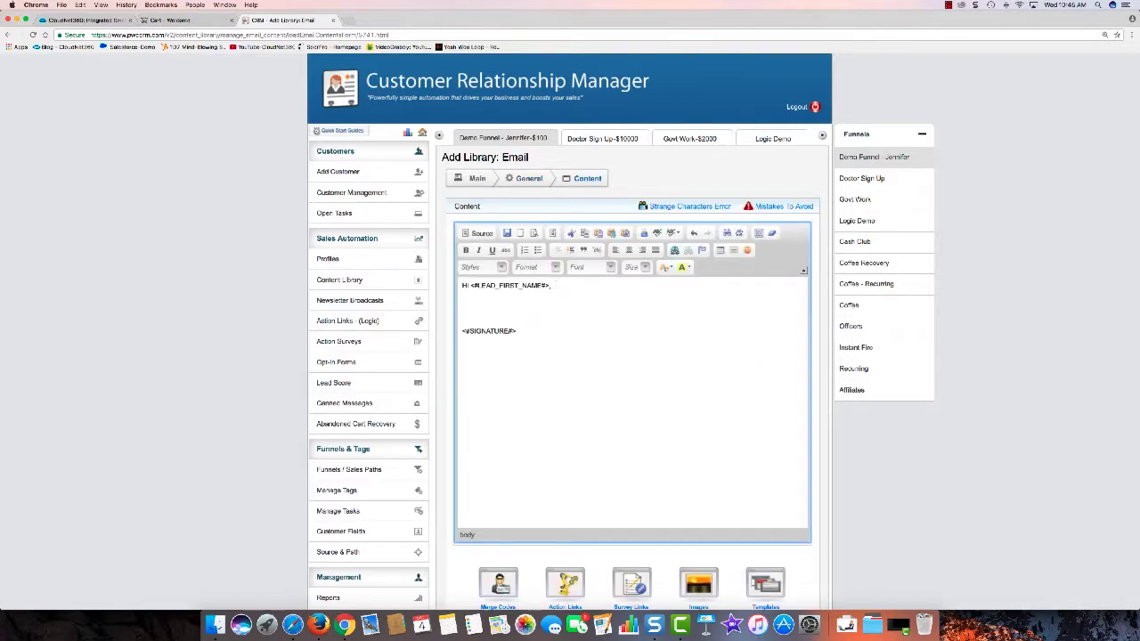
pyautogui.write('Your recurring bill')
pyautogui.press('BackSpace')
pyautogui.write('subscript')
pyautogui.write('ion is set ')
pyautogui.write('to recurrin')
pyautogui.write(' in')
pyautogui.write(' 30 days')
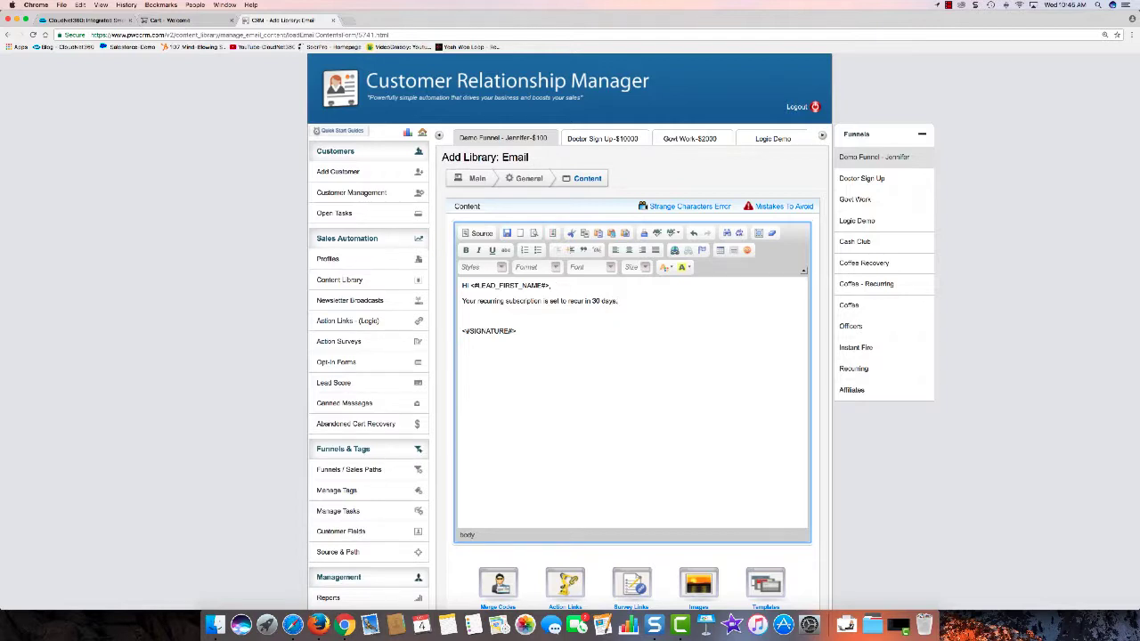
pyautogui.write('.')
pyautogui.scroll(-3, 623, 320)
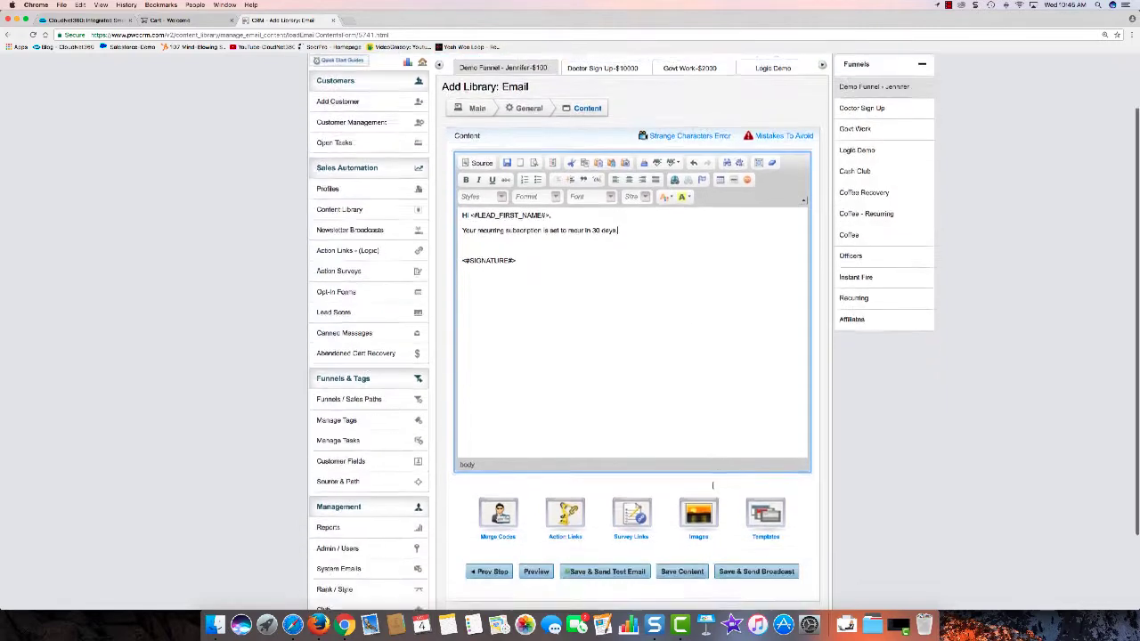
pyautogui.scroll(3, 696, 297)
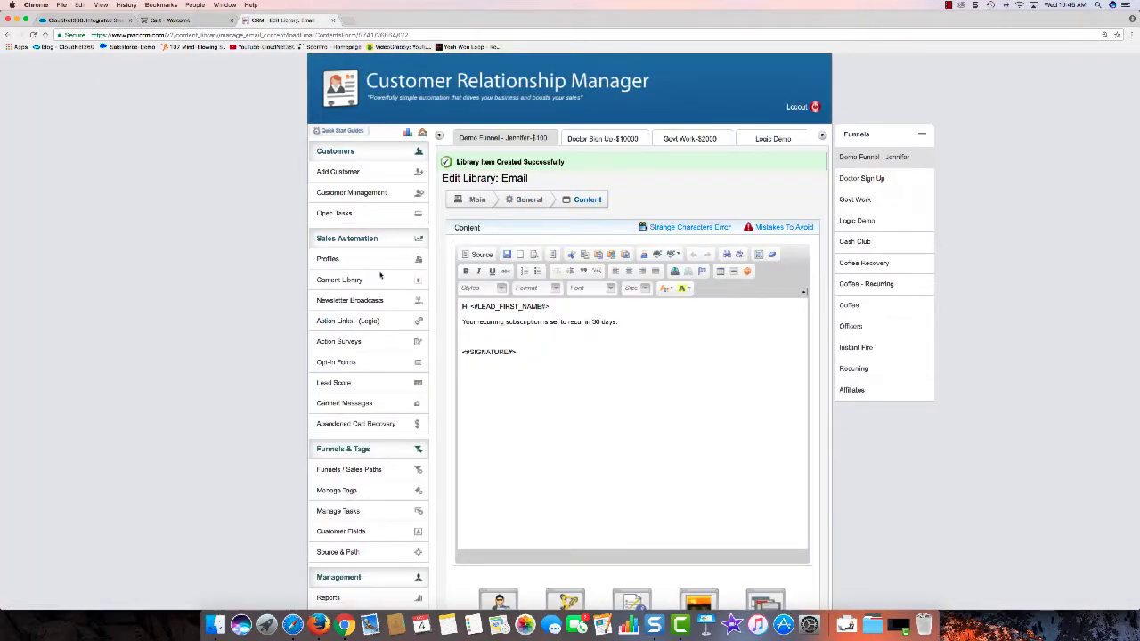
pyautogui.click(373, 279)
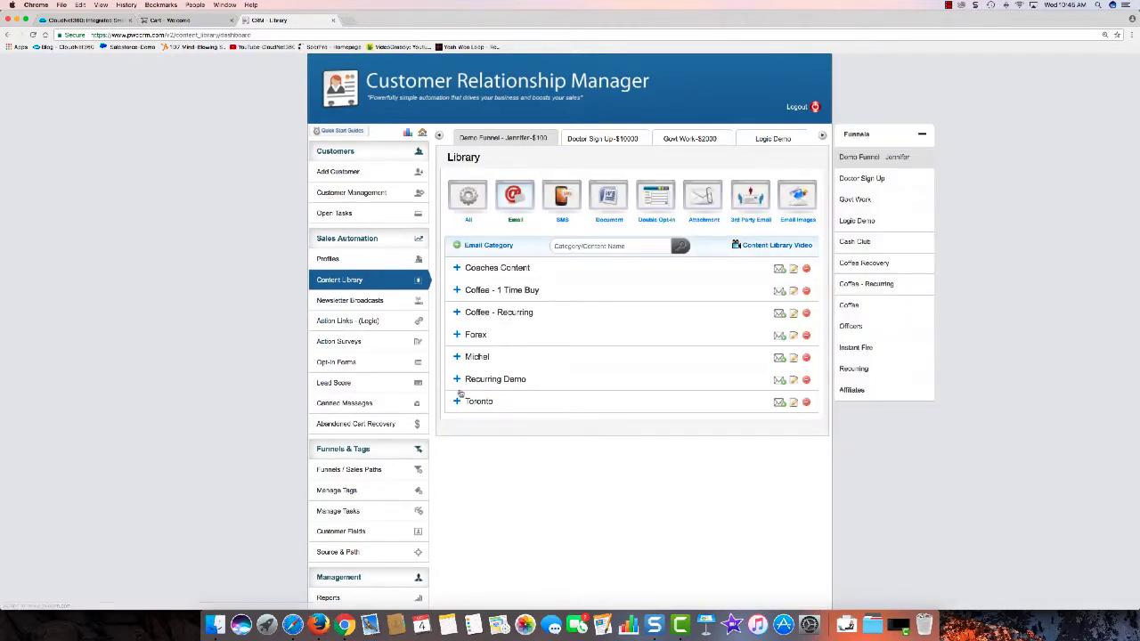
# Step: Copy Recurring 1, remove the copy_of_ prefix to name it 'Recurring 2', and save
pyautogui.click(472, 380)
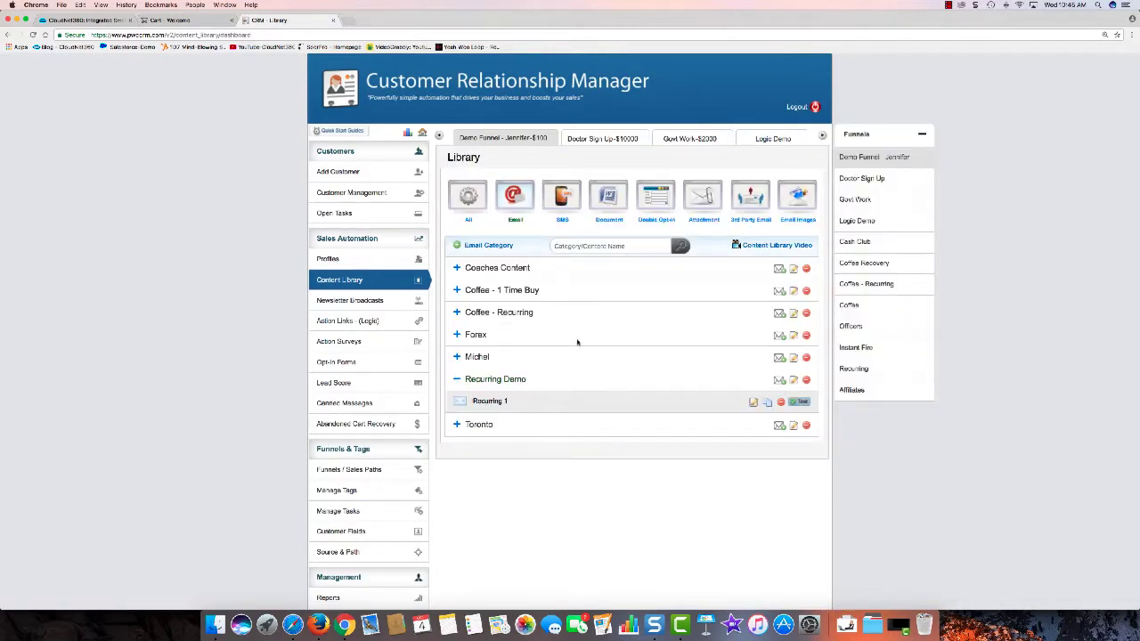
pyautogui.click(767, 402)
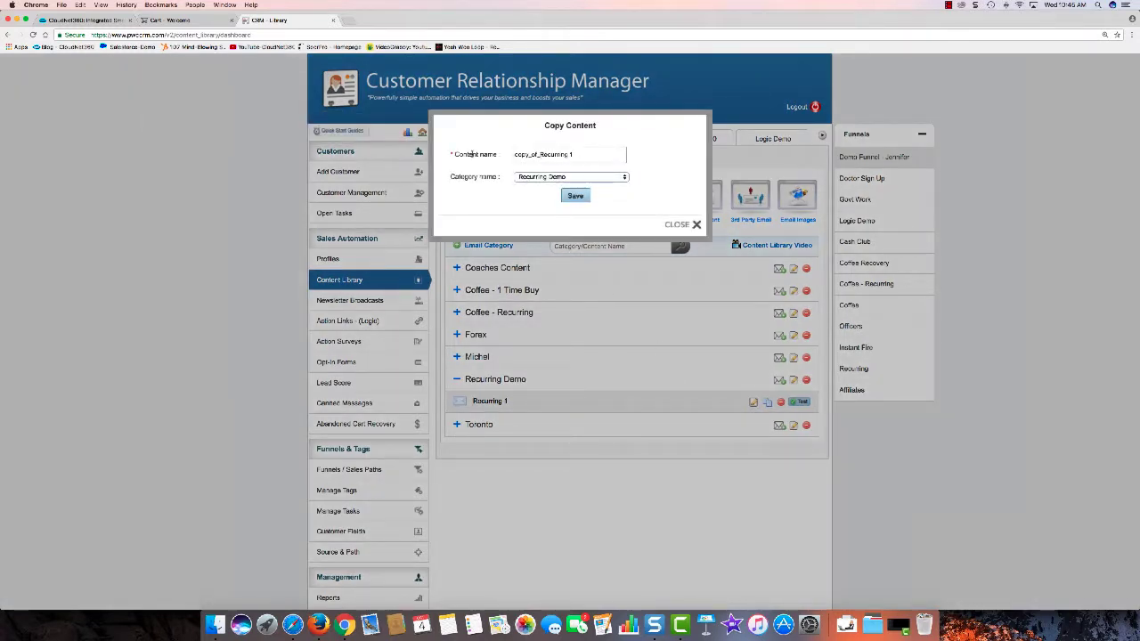
pyautogui.moveTo(513, 155); pyautogui.dragTo(546, 155)
pyautogui.press('BackSpace')
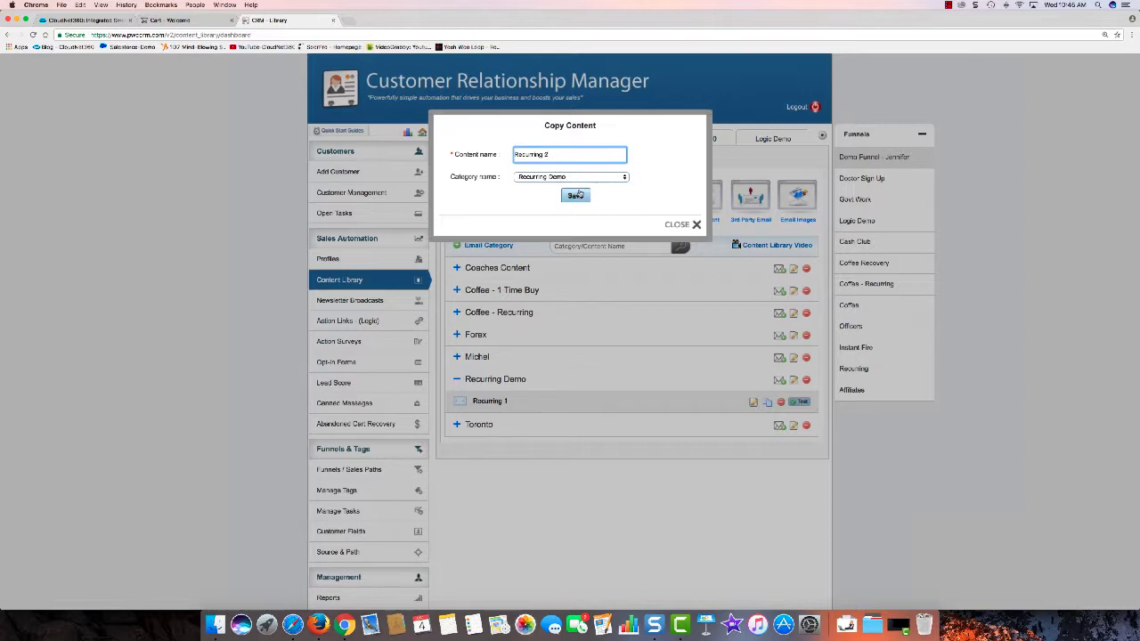
pyautogui.click(576, 195)
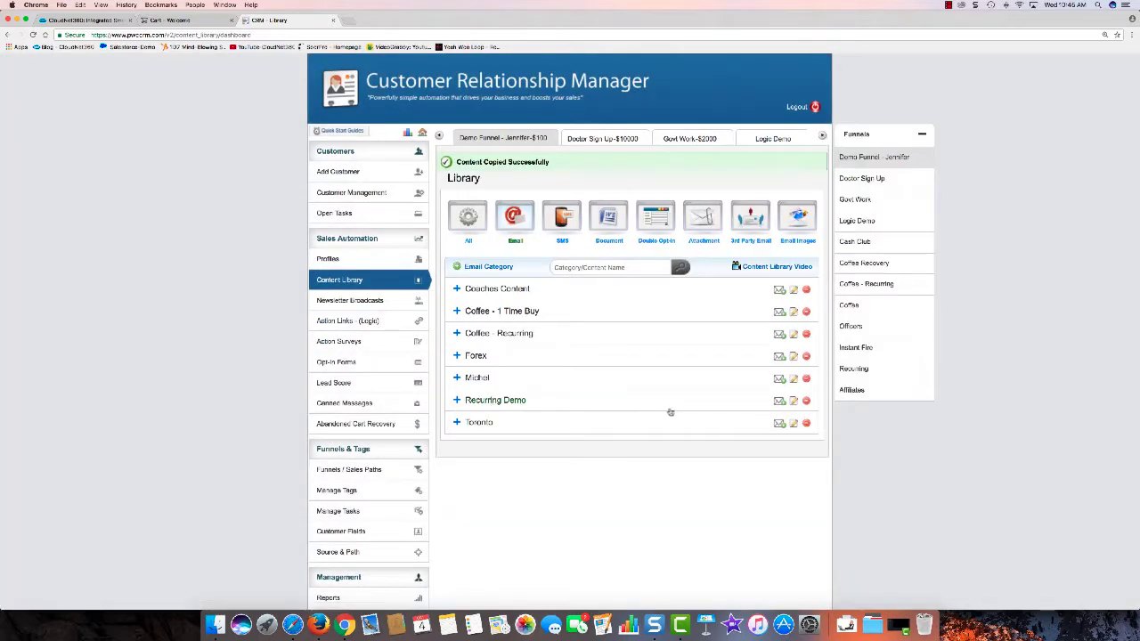
pyautogui.click(512, 401)
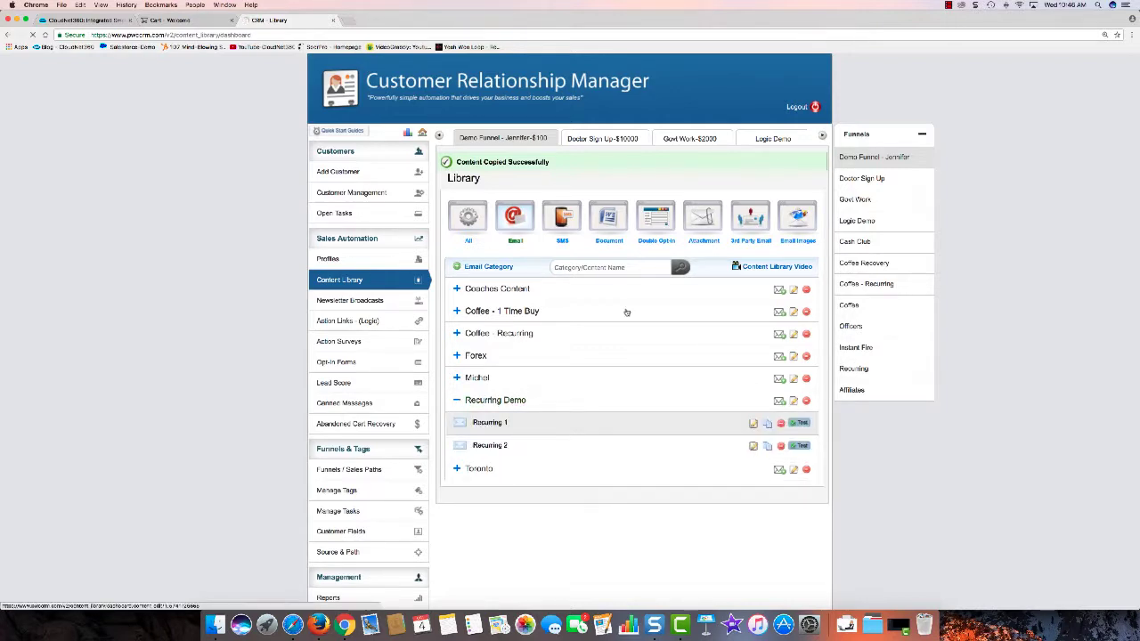
# Step: Open Recurring 2 and change its subject from 30 to 10 days
pyautogui.click(753, 446)
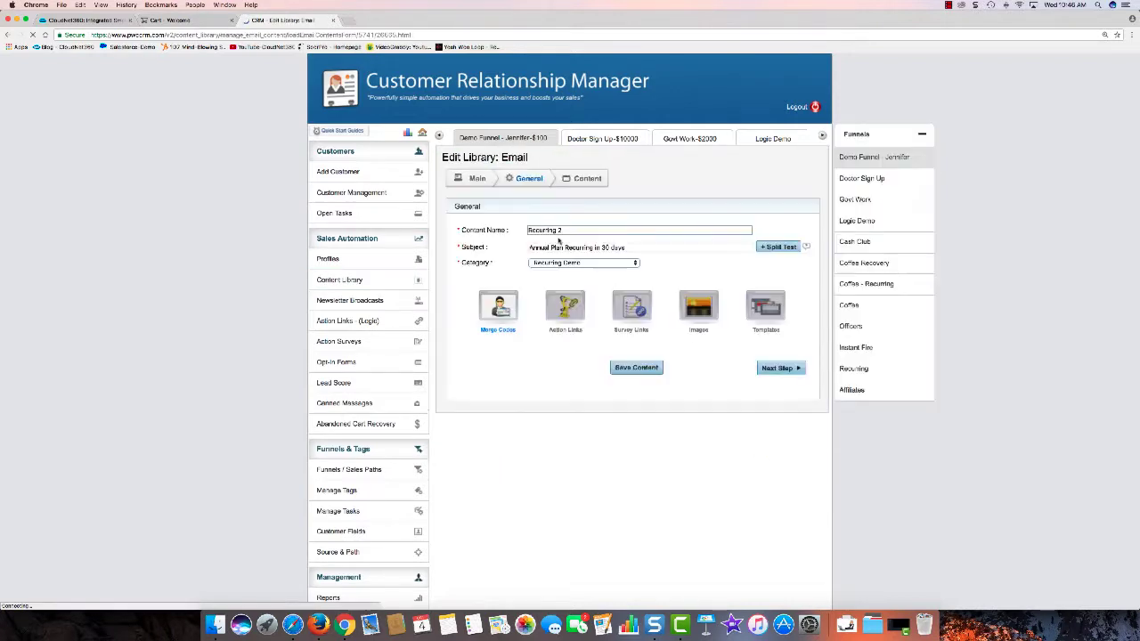
pyautogui.click(603, 247)
pyautogui.press('BackSpace')
pyautogui.press('BackSpace')
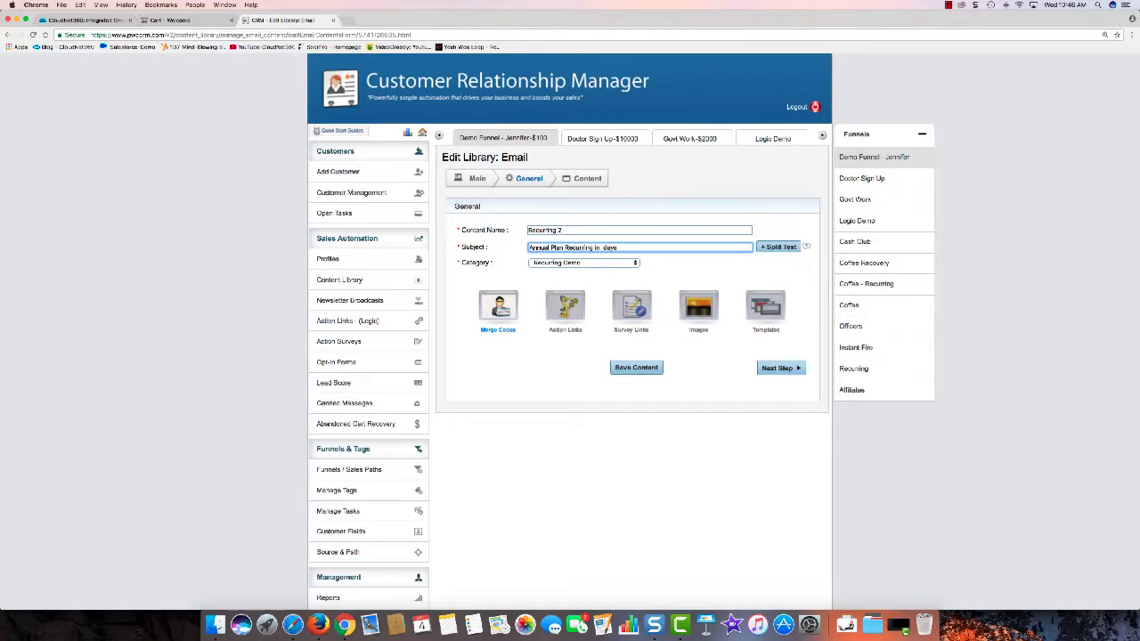
pyautogui.write('10')
pyautogui.click(778, 368)
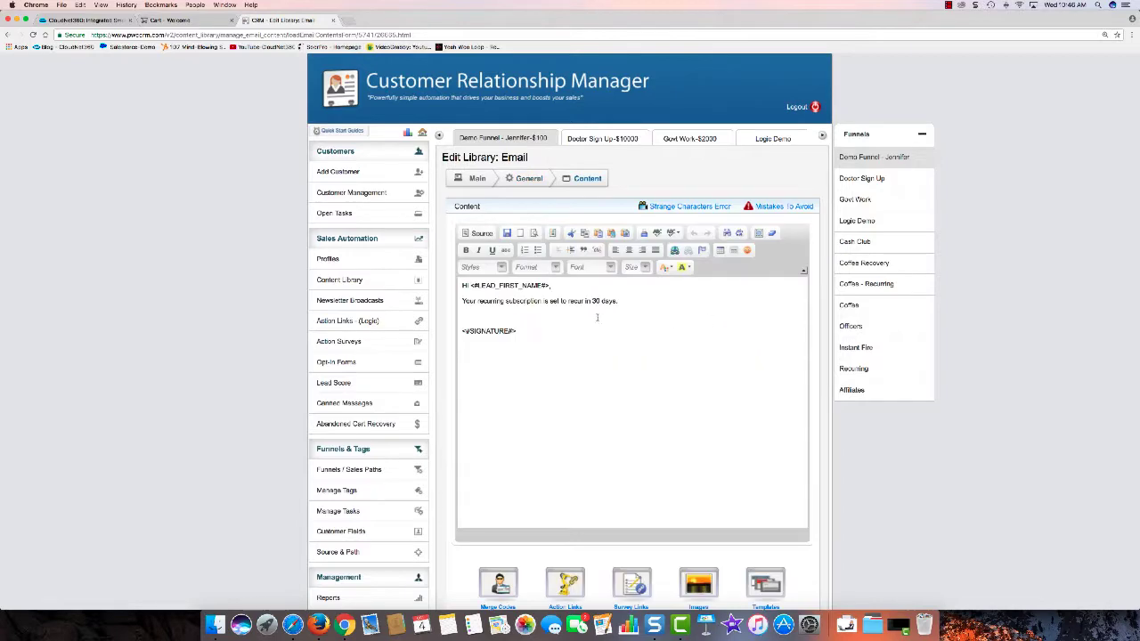
# Step: Change the body to 'recur in 10 days', save, and return to the Content Library
pyautogui.click(600, 303)
pyautogui.press('BackSpace')
pyautogui.press('BackSpace')
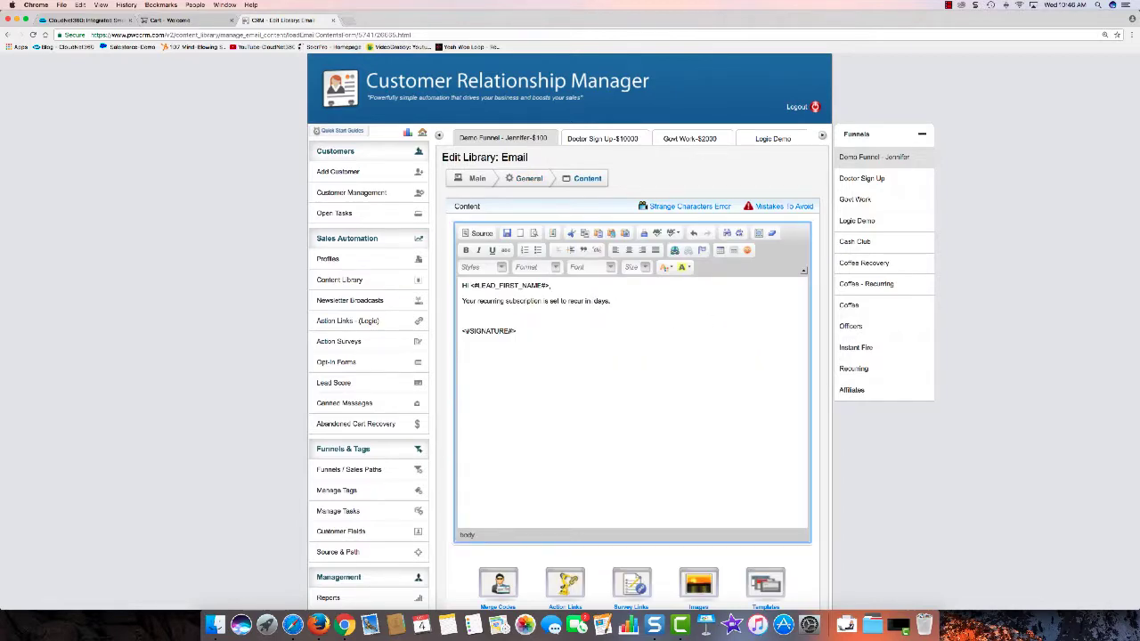
pyautogui.write('10')
pyautogui.scroll(-4, 637, 431)
pyautogui.click(682, 474)
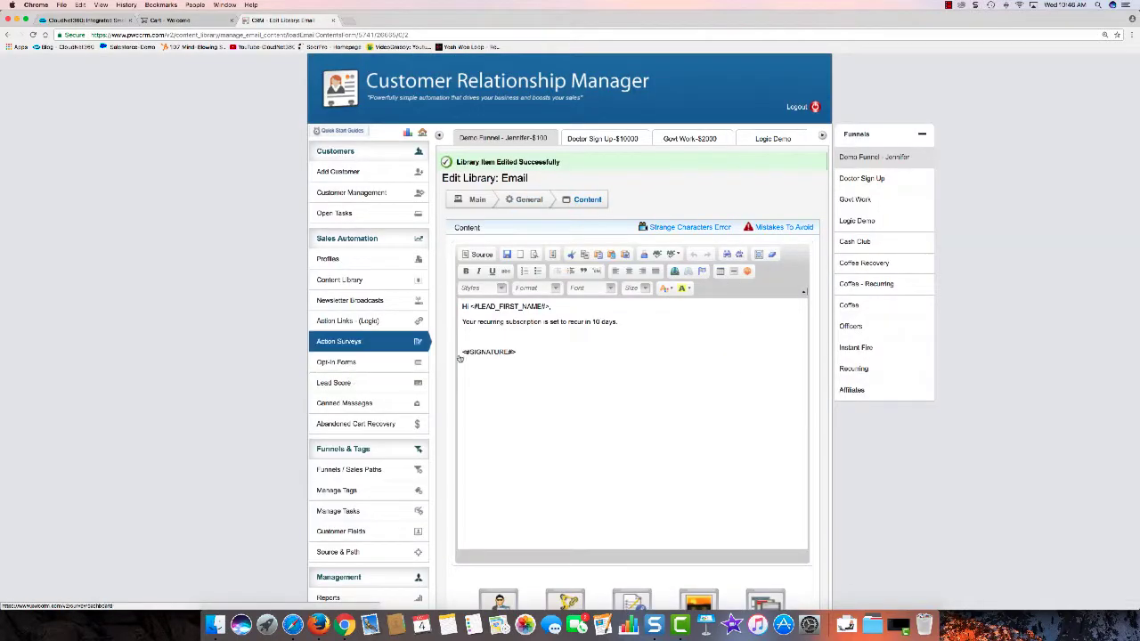
pyautogui.scroll(-5, 552, 334)
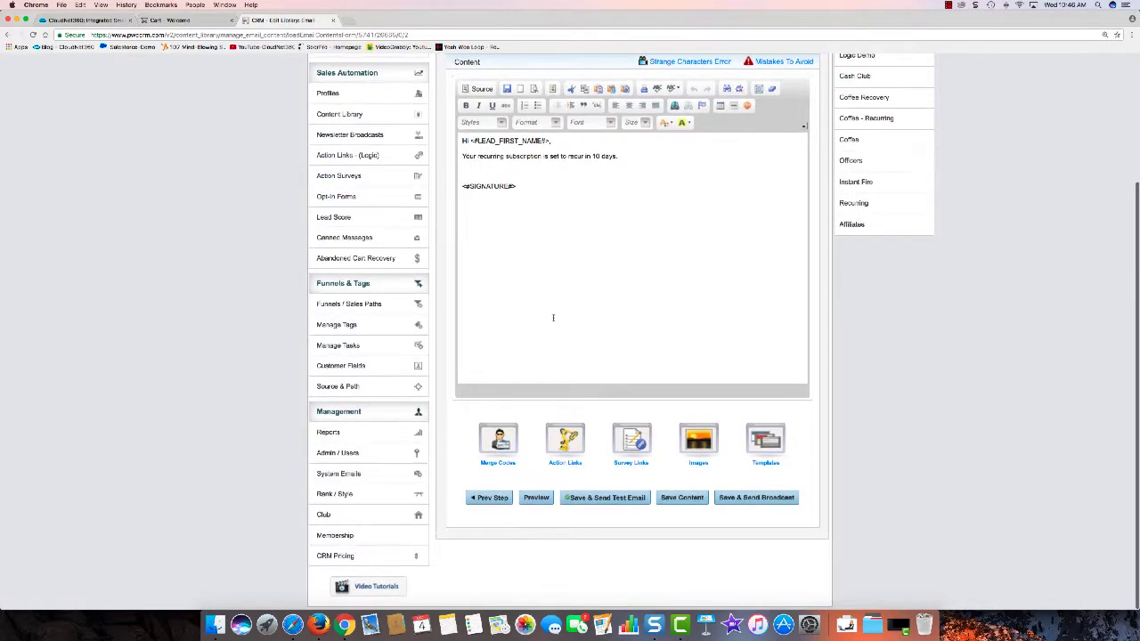
pyautogui.scroll(5, 475, 295)
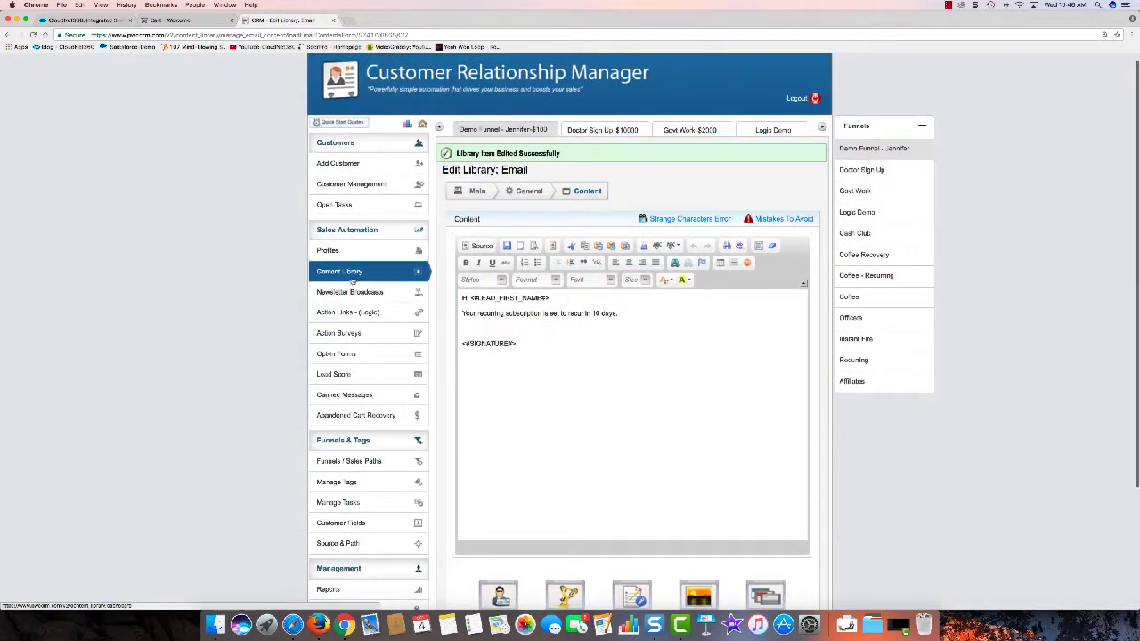
pyautogui.click(352, 277)
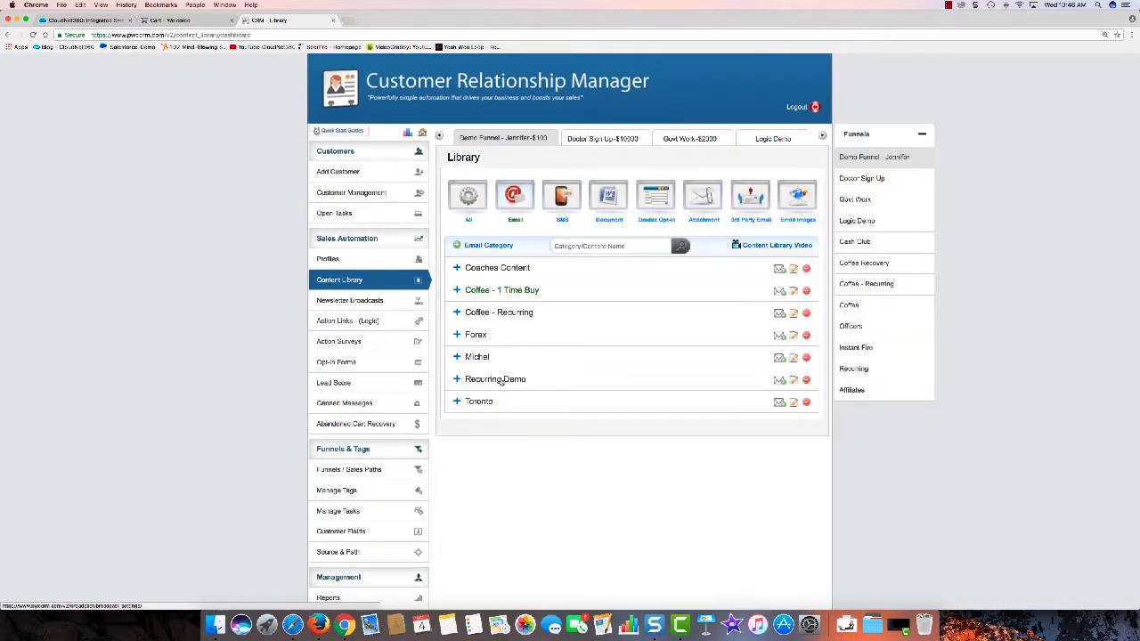
# Step: Copy Recurring 2, rename it 'Recurring 3' by removing copy_of_, and open it for editing
pyautogui.click(503, 380)
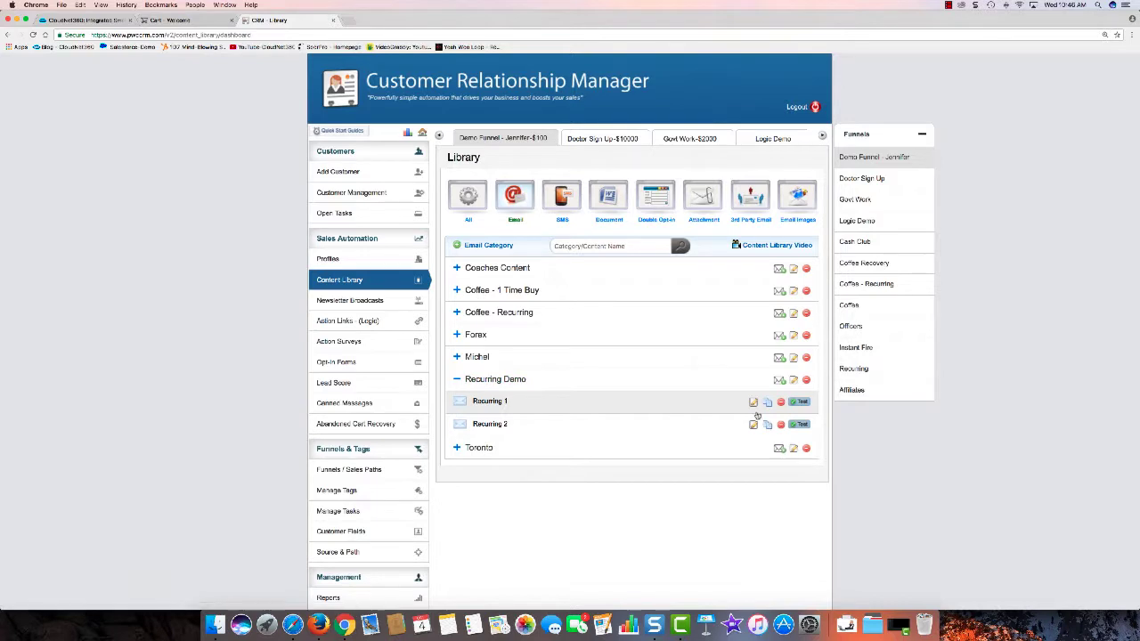
pyautogui.click(768, 424)
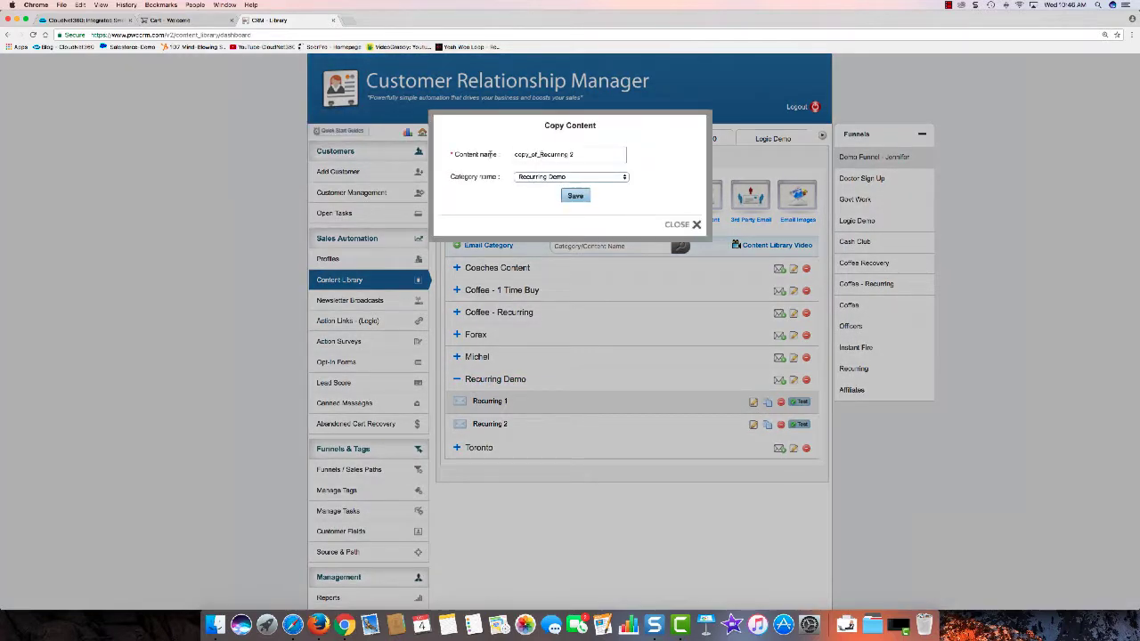
pyautogui.moveTo(539, 155); pyautogui.dragTo(489, 154)
pyautogui.press('BackSpace')
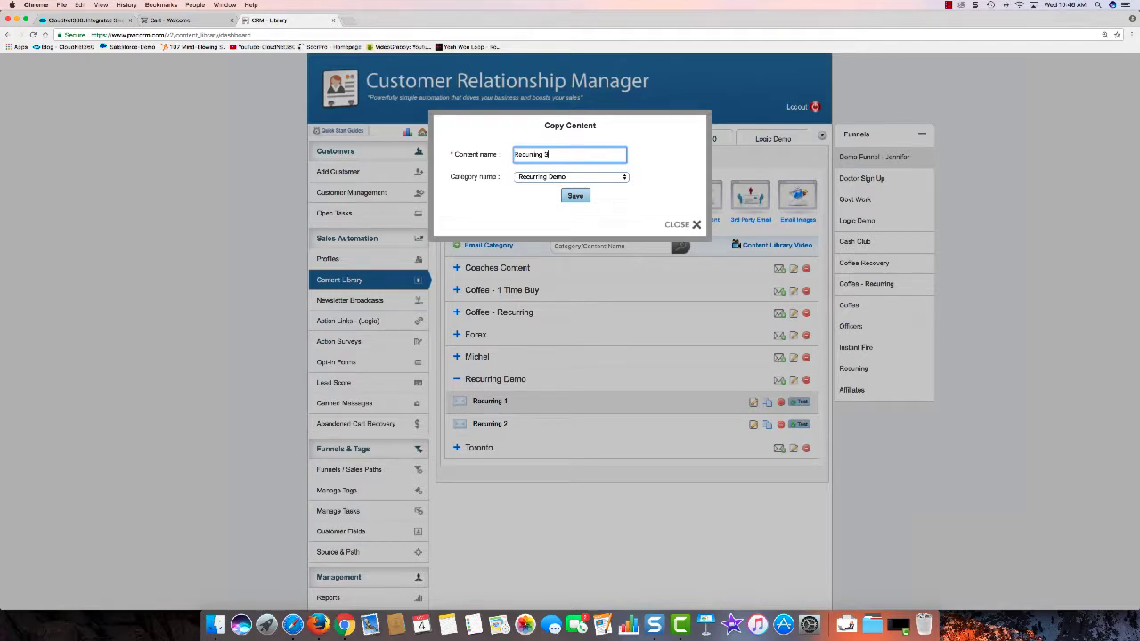
pyautogui.press('Return')
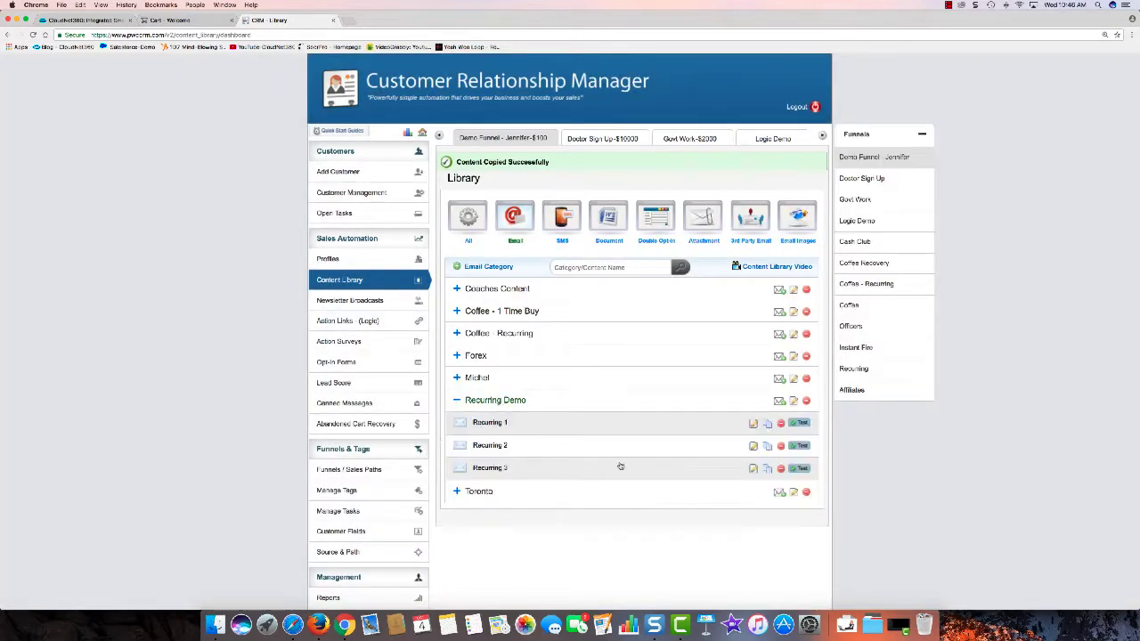
pyautogui.click(752, 468)
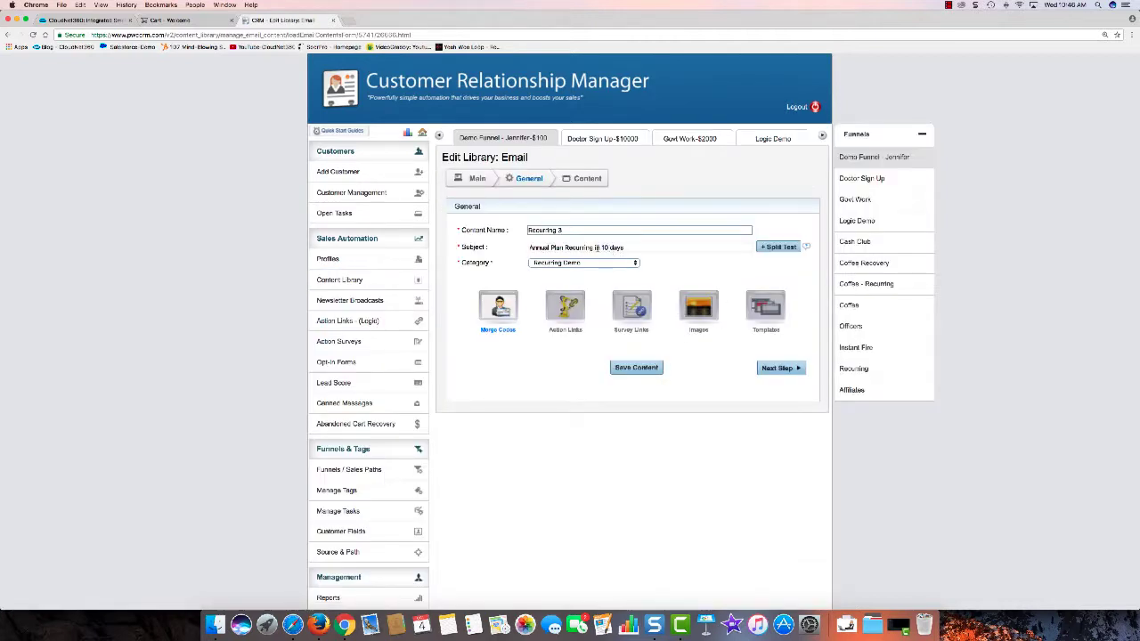
# Step: Shorten the subject's day count from 10 to 1 day
pyautogui.click(601, 248)
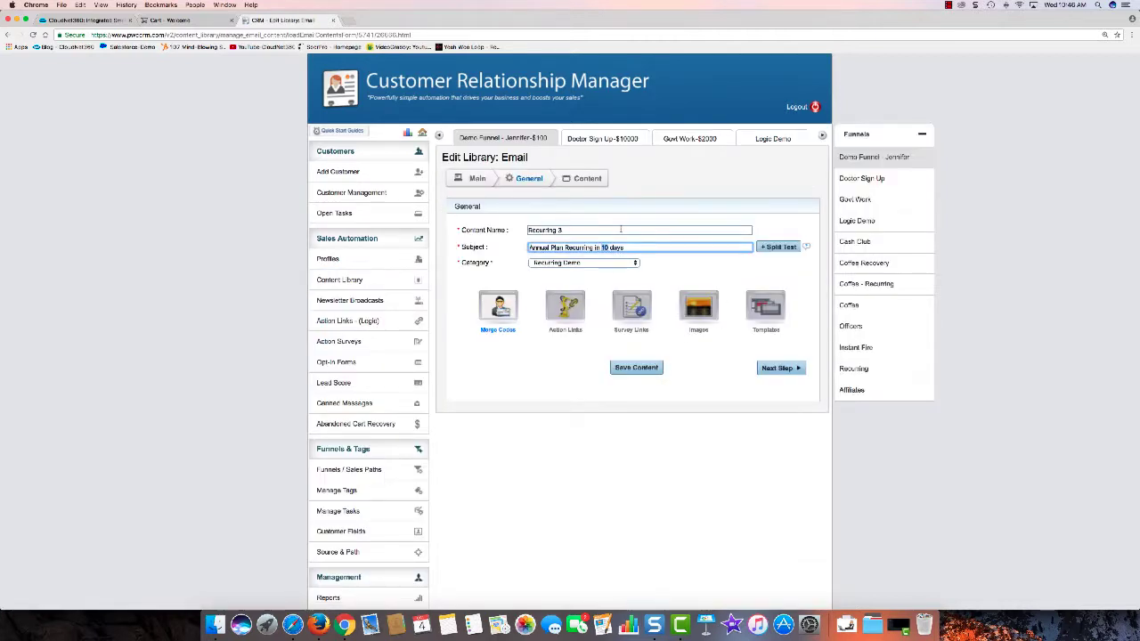
pyautogui.press('BackSpace')
pyautogui.click(787, 368)
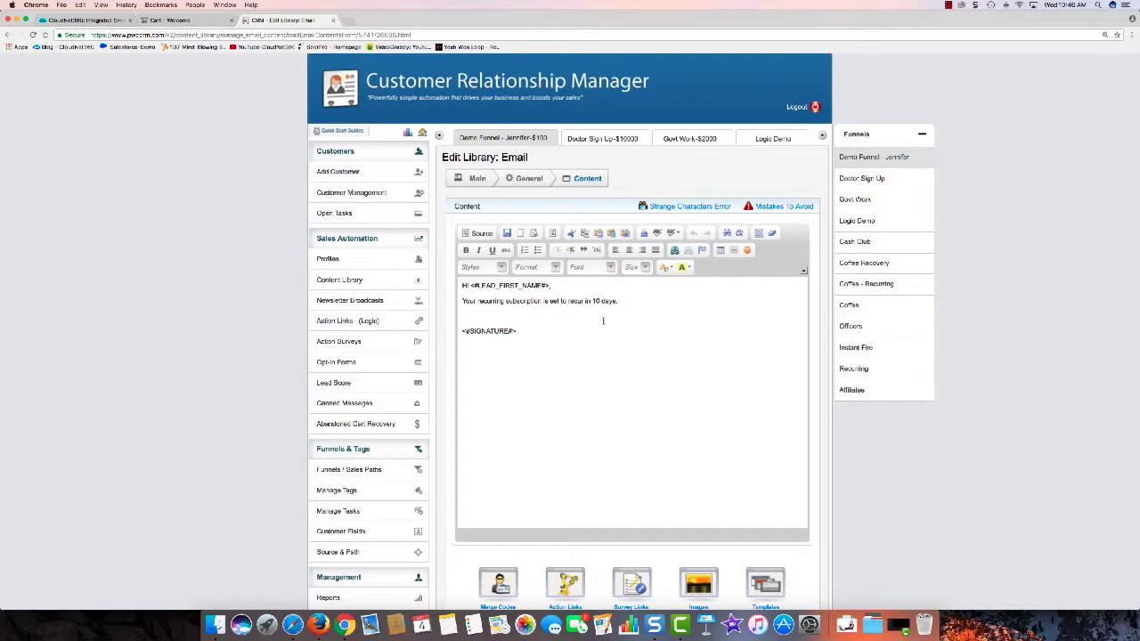
# Step: Change the body to 'recur in 1 day', then open the Funnels / Sales Paths list
pyautogui.click(602, 322)
pyautogui.press('BackSpace')
pyautogui.press('BackSpace')
pyautogui.write('1')
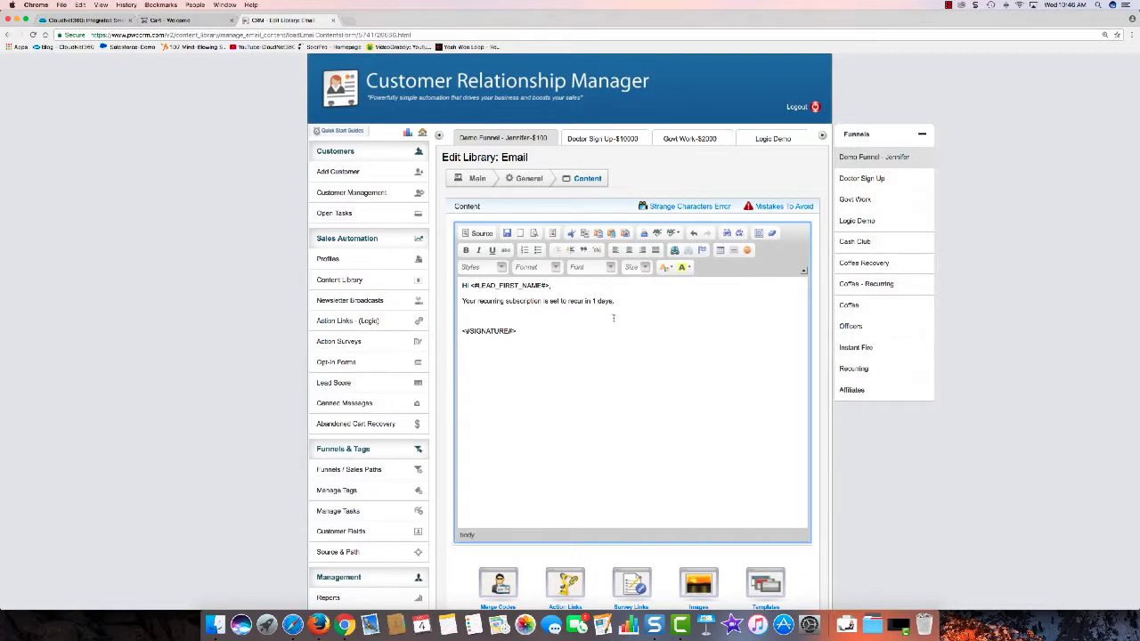
pyautogui.scroll(-4, 632, 441)
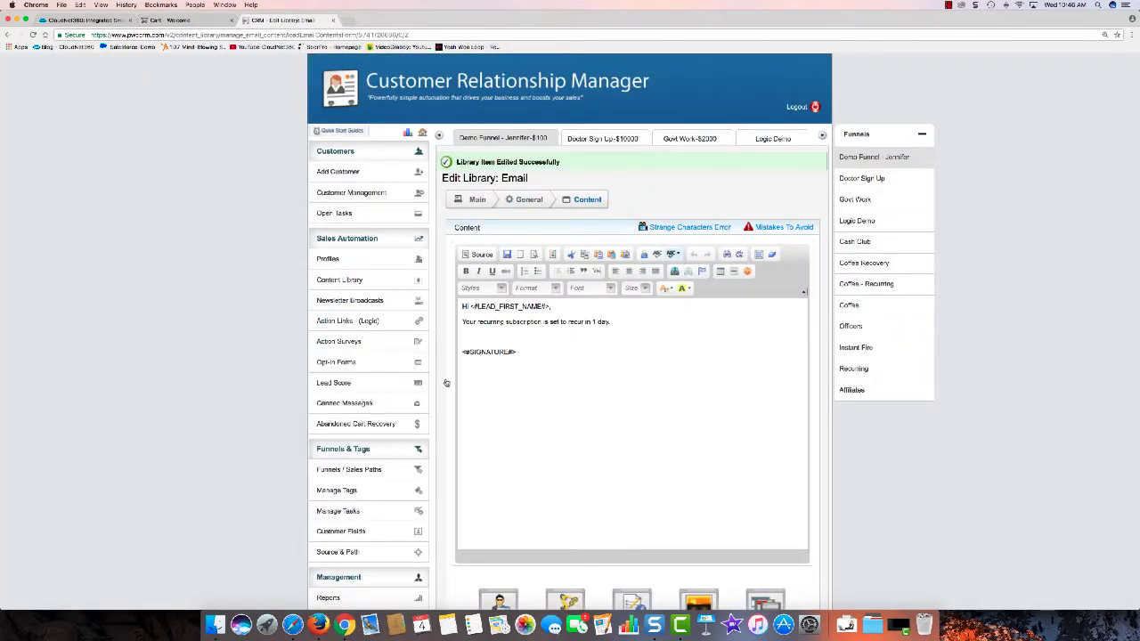
pyautogui.click(365, 470)
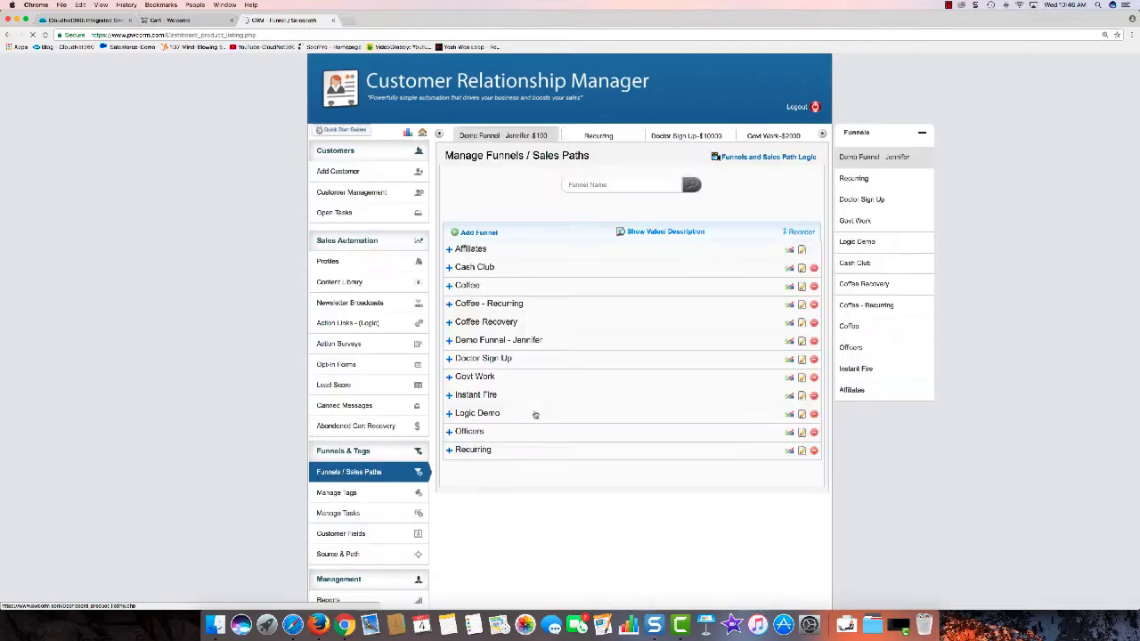
# Step: Expand the Recurring funnel and start adding a new sales path to it
pyautogui.click(472, 450)
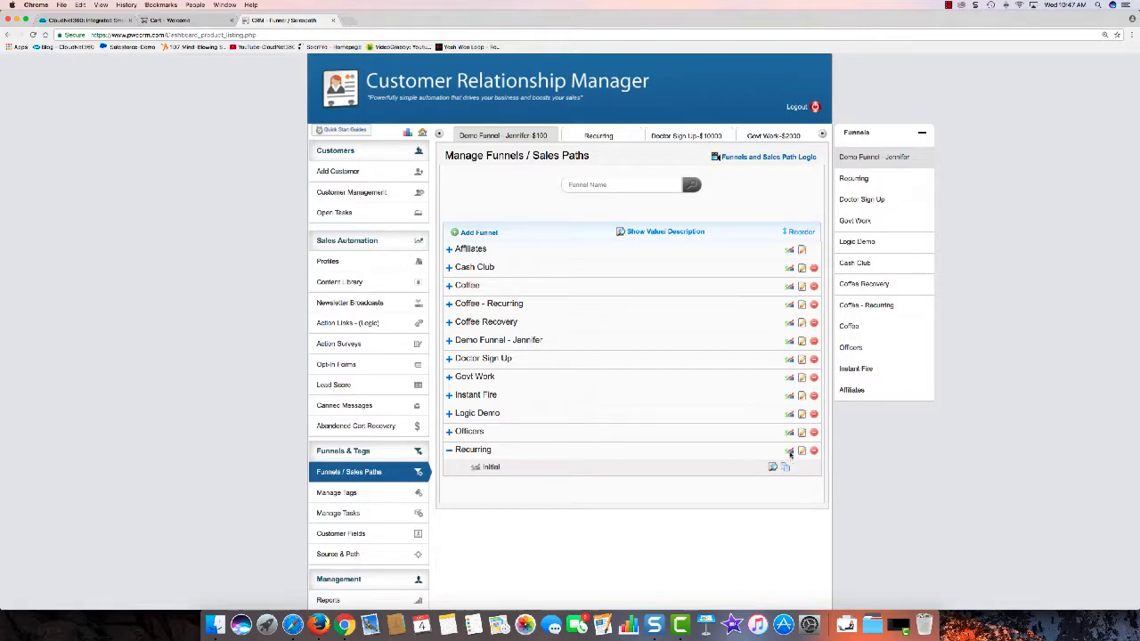
pyautogui.scroll(-3, 714, 454)
pyautogui.click(789, 326)
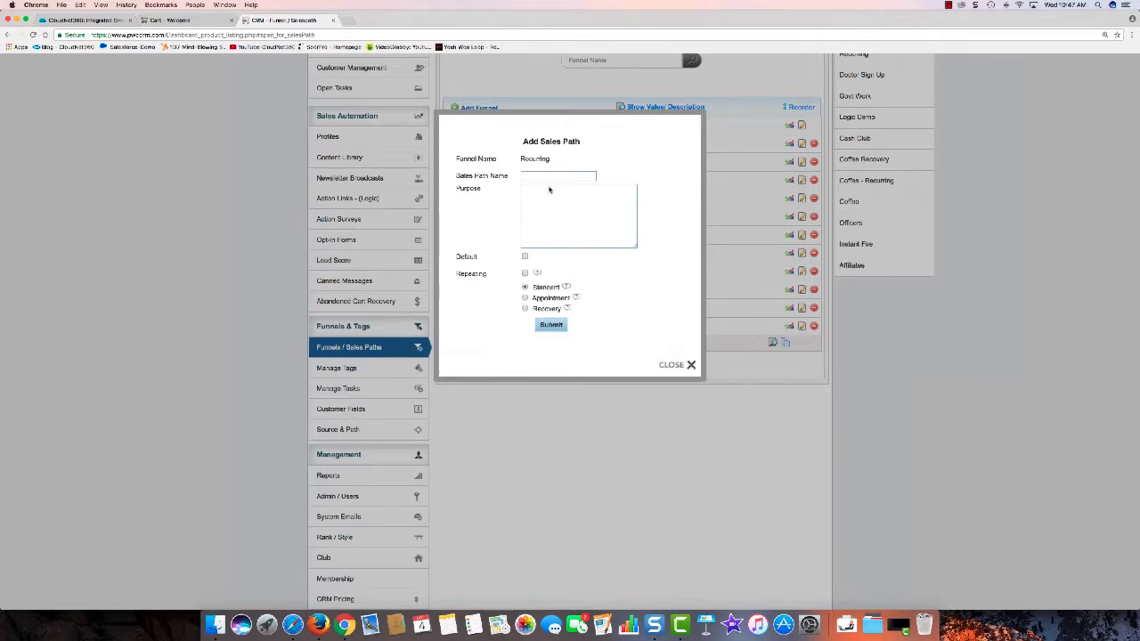
# Step: Name the path 'Recurring - Annual' with purpose 'To remind annual subscribers about their billing'
pyautogui.click(587, 175)
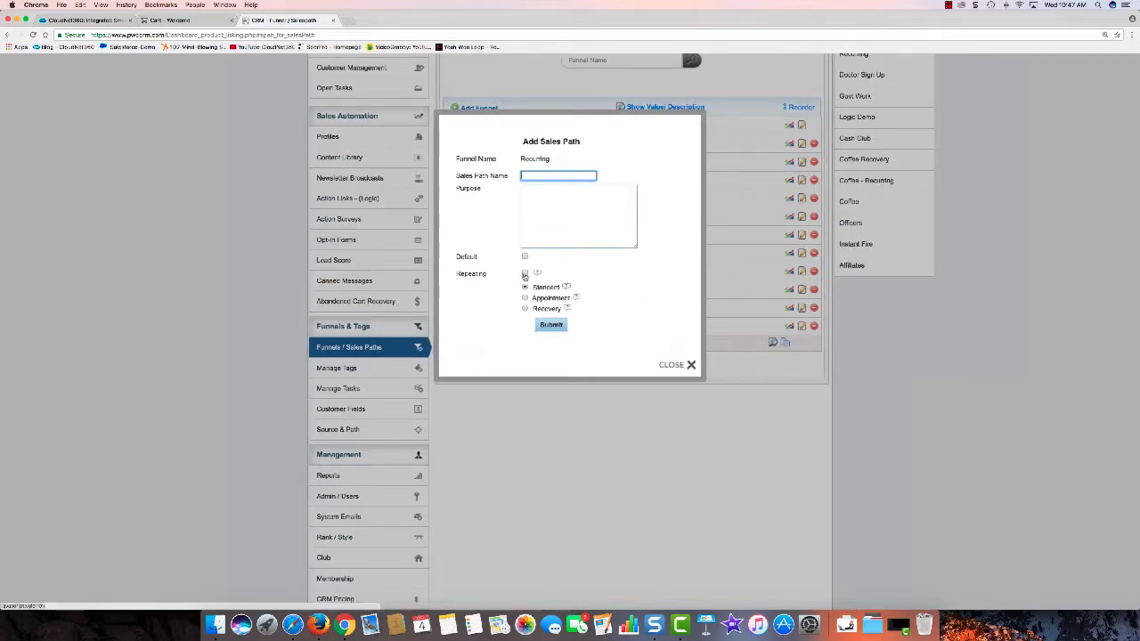
pyautogui.click(535, 177)
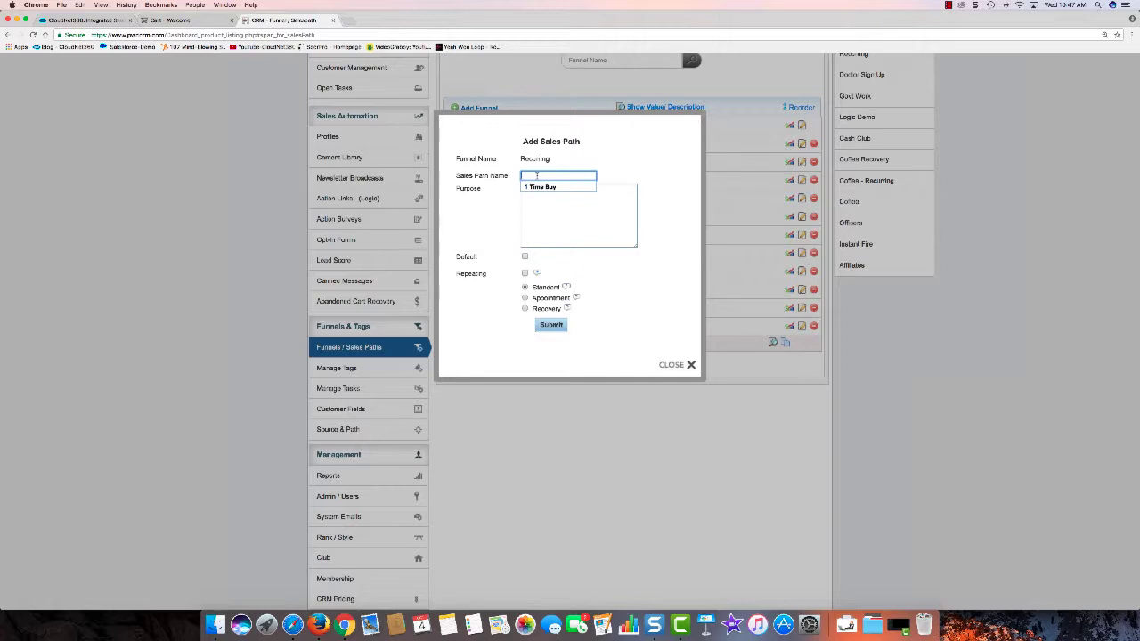
pyautogui.write('Recurrin')
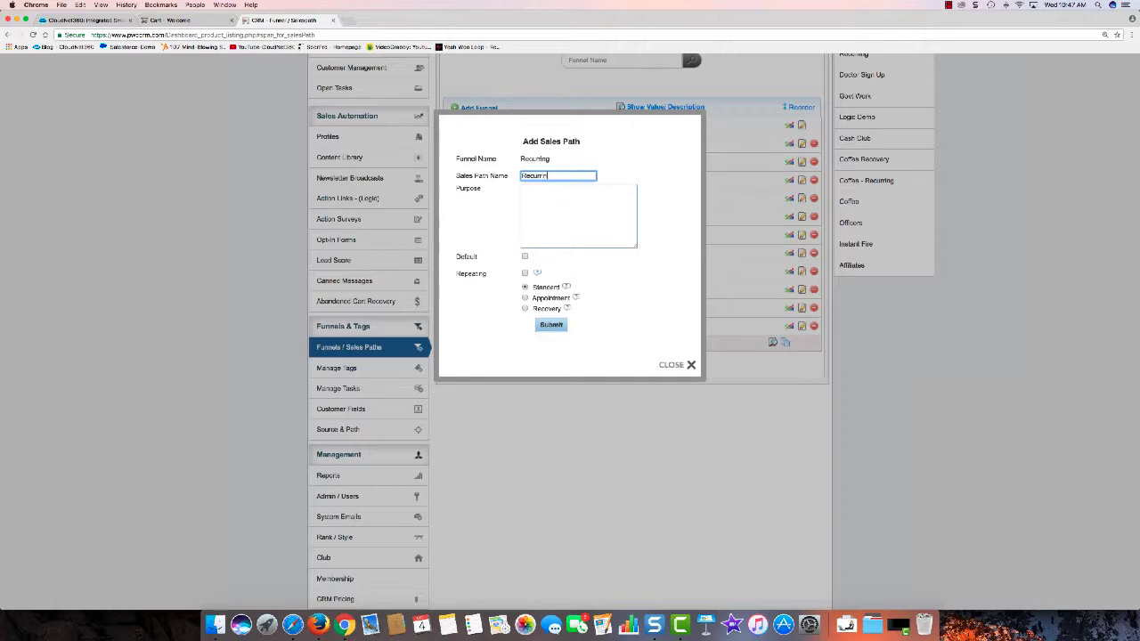
pyautogui.write('g - Annual')
pyautogui.click(535, 205)
pyautogui.write('To')
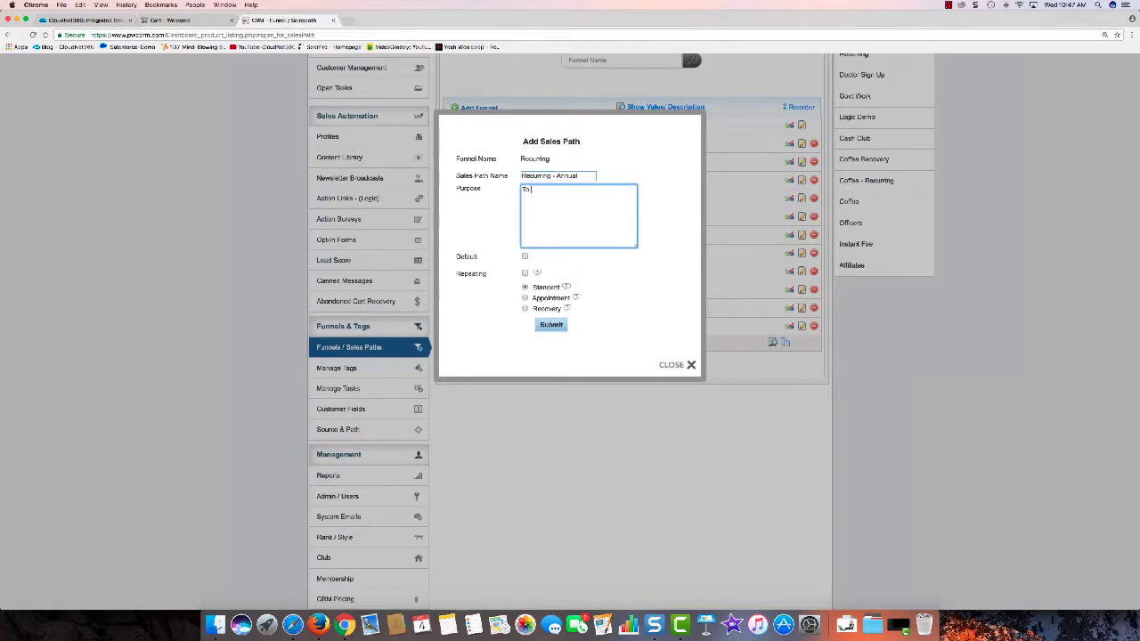
pyautogui.write(' remind annual ')
pyautogui.write('subscriber')
pyautogui.write('s thayt')
pyautogui.press('BackSpace')
pyautogui.press('BackSpace')
pyautogui.press('BackSpace')
pyautogui.press('BackSpace')
pyautogui.write('about their billing')
# Step: Mark Recurring - Annual as repeating, check the Repeating help note, and submit the path
pyautogui.click(526, 274)
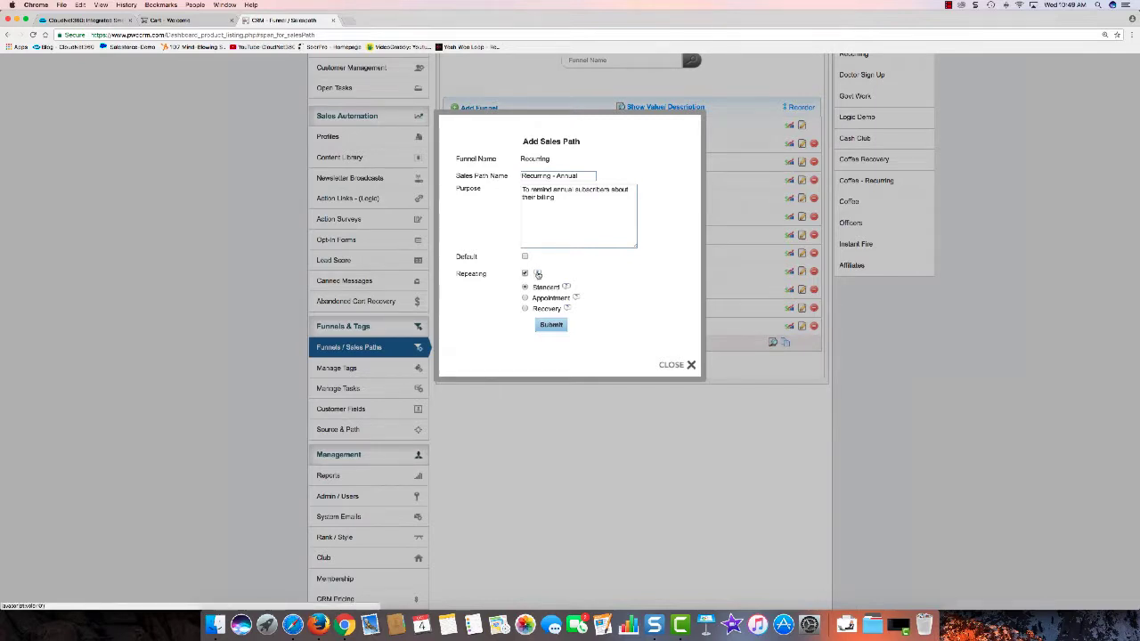
pyautogui.click(537, 274)
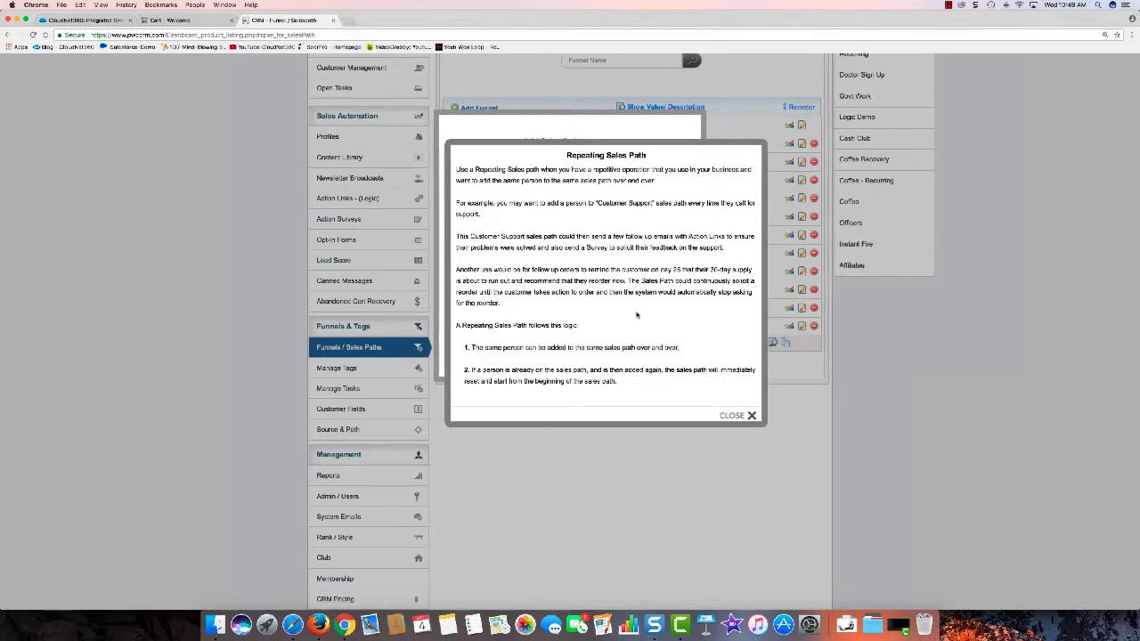
pyautogui.click(743, 417)
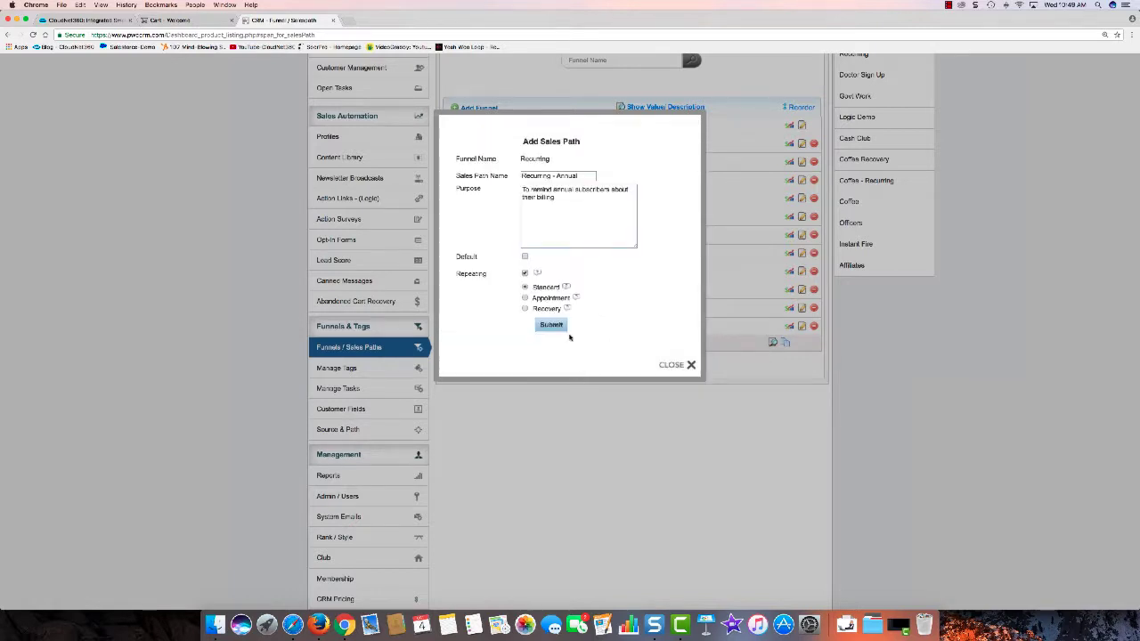
pyautogui.click(551, 325)
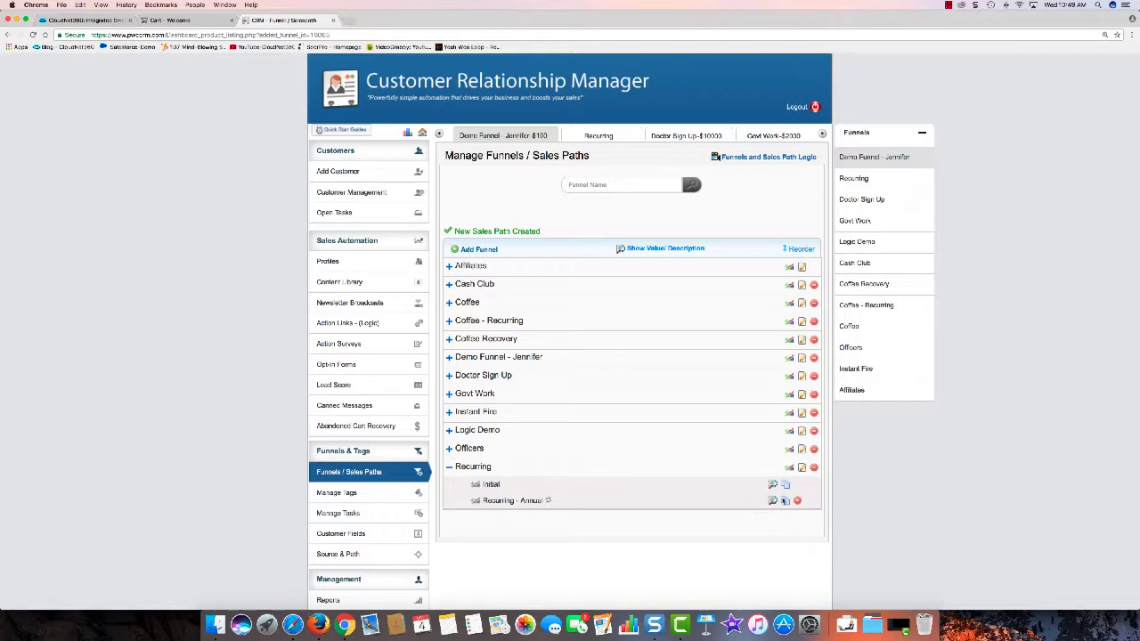
# Step: Add an auto email task to Recurring - Annual with a sending profile and Recurring 1 content
pyautogui.click(538, 501)
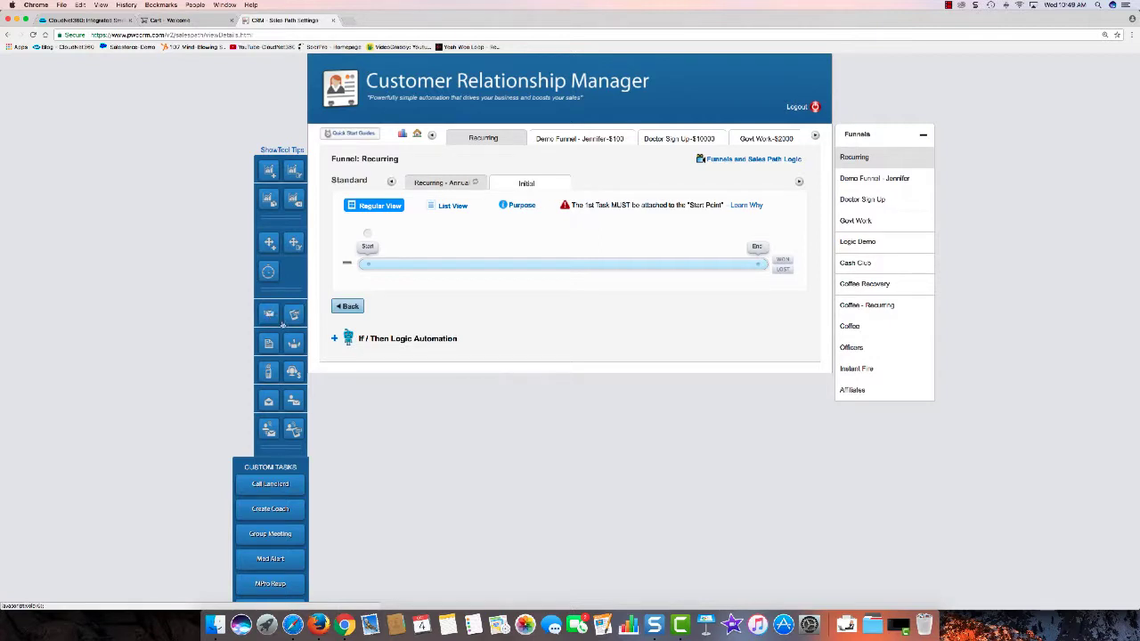
pyautogui.click(367, 233)
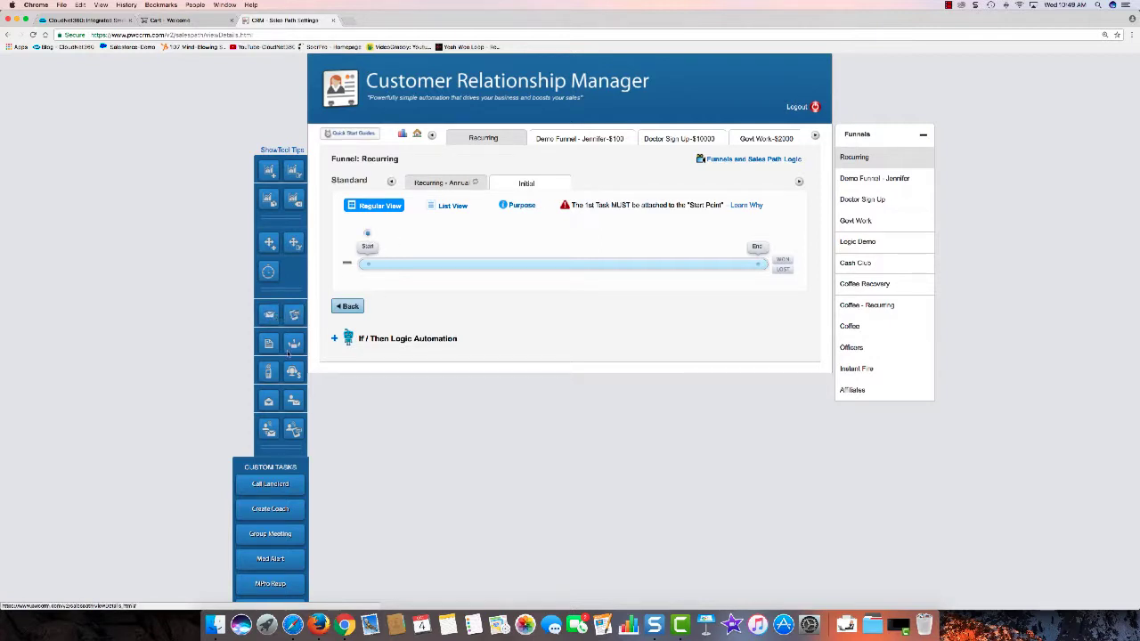
pyautogui.click(271, 317)
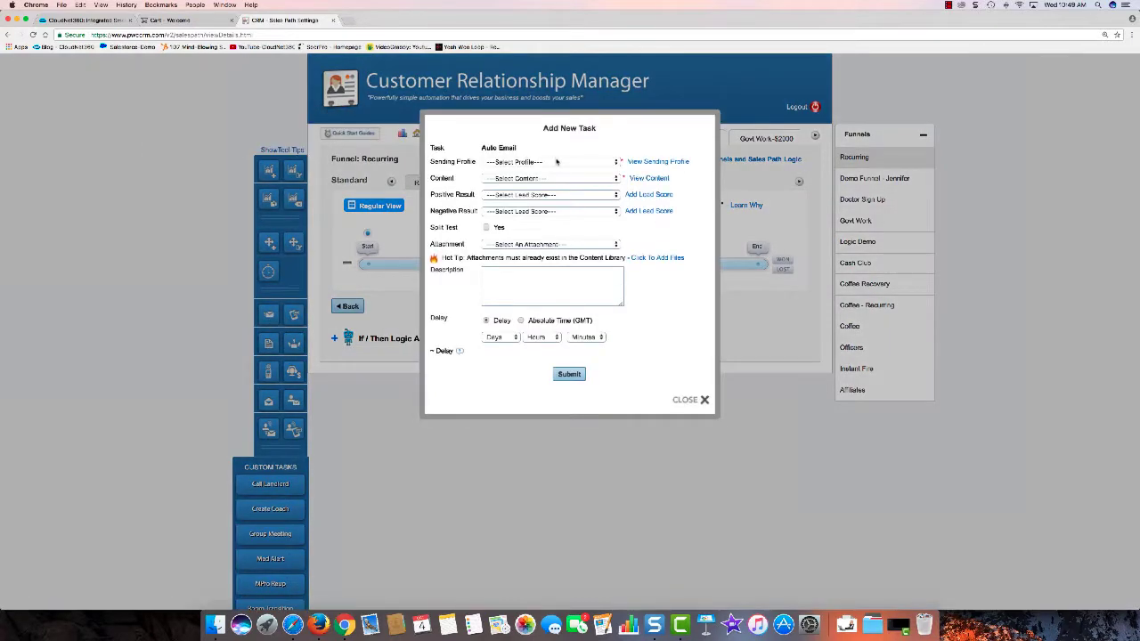
pyautogui.click(556, 162)
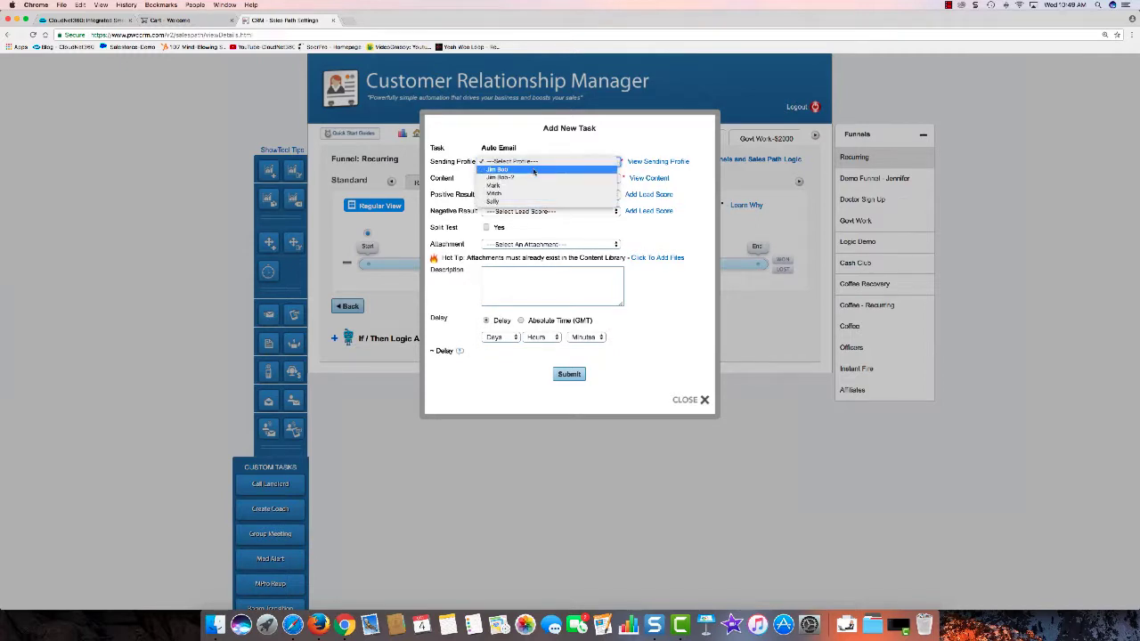
pyautogui.click(533, 201)
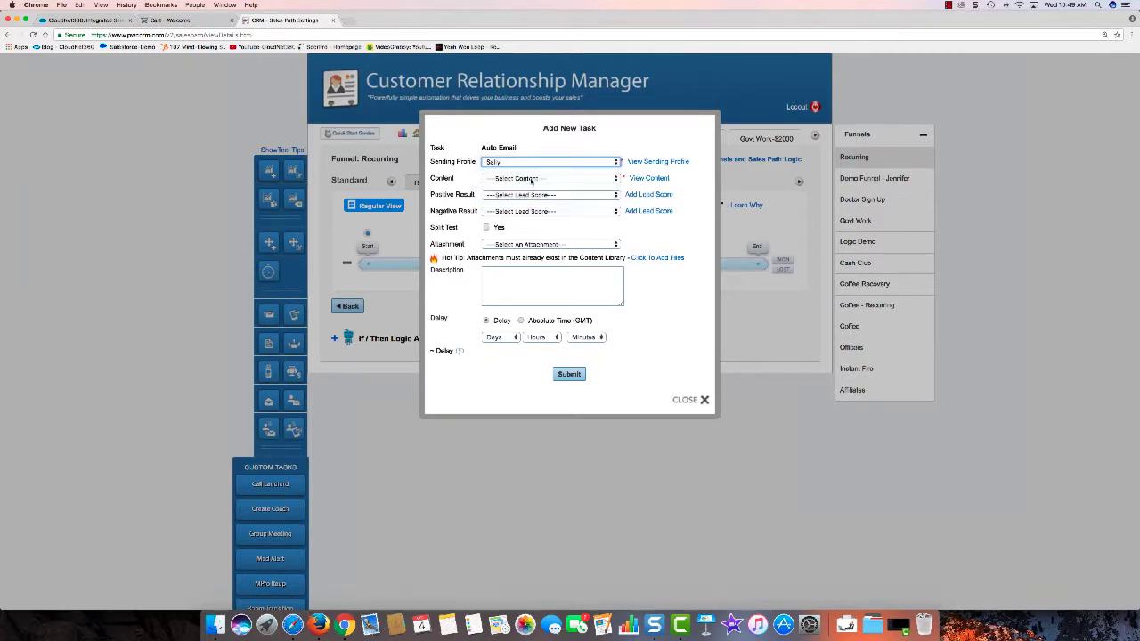
pyautogui.click(531, 180)
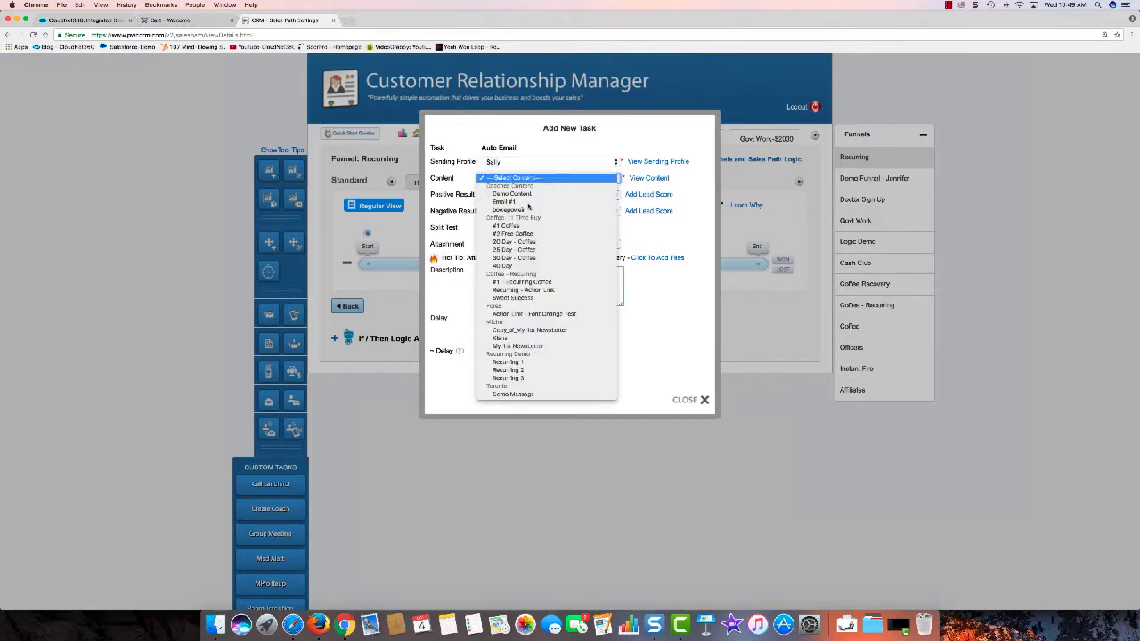
pyautogui.click(509, 362)
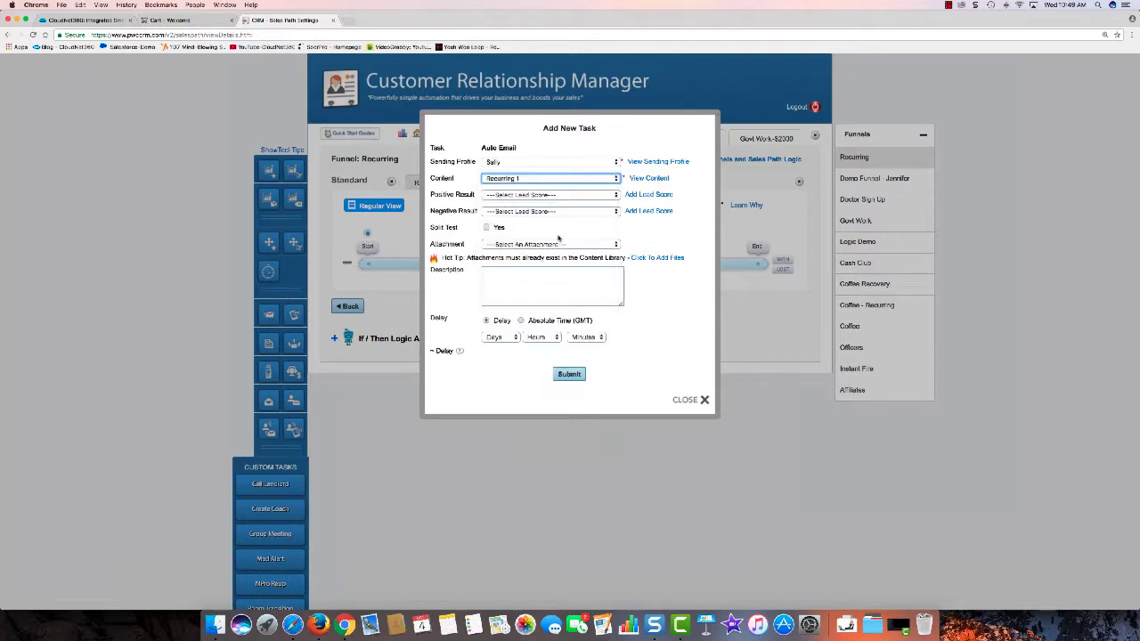
# Step: Set the auto email's delay to 335 days and save it
pyautogui.click(510, 339)
pyautogui.scroll(-15, 510, 346)
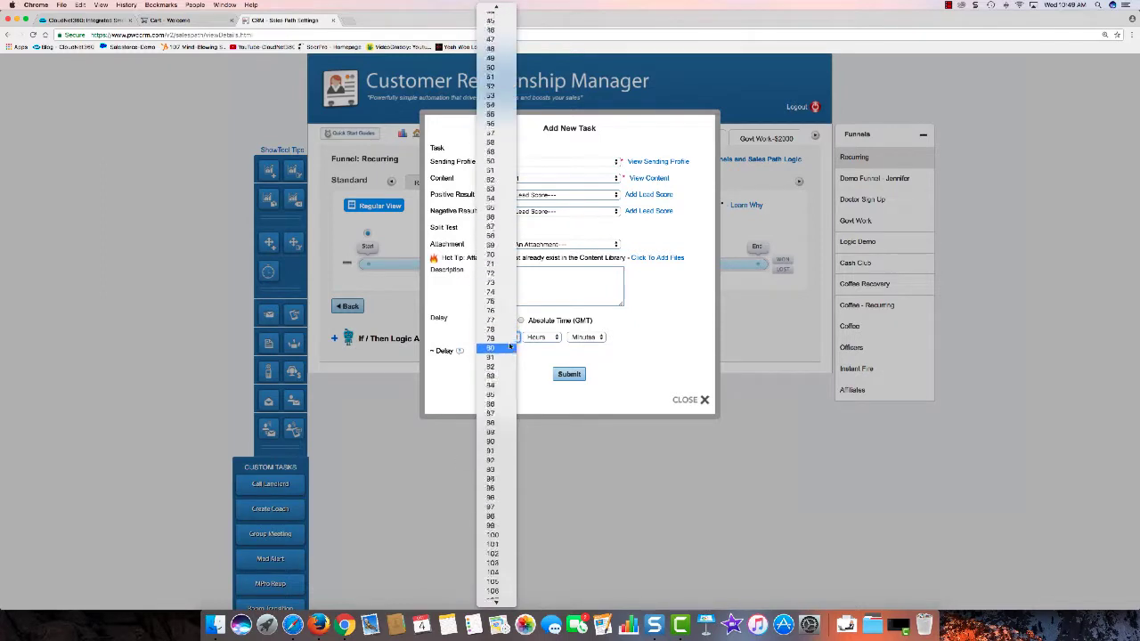
pyautogui.scroll(-20, 510, 345)
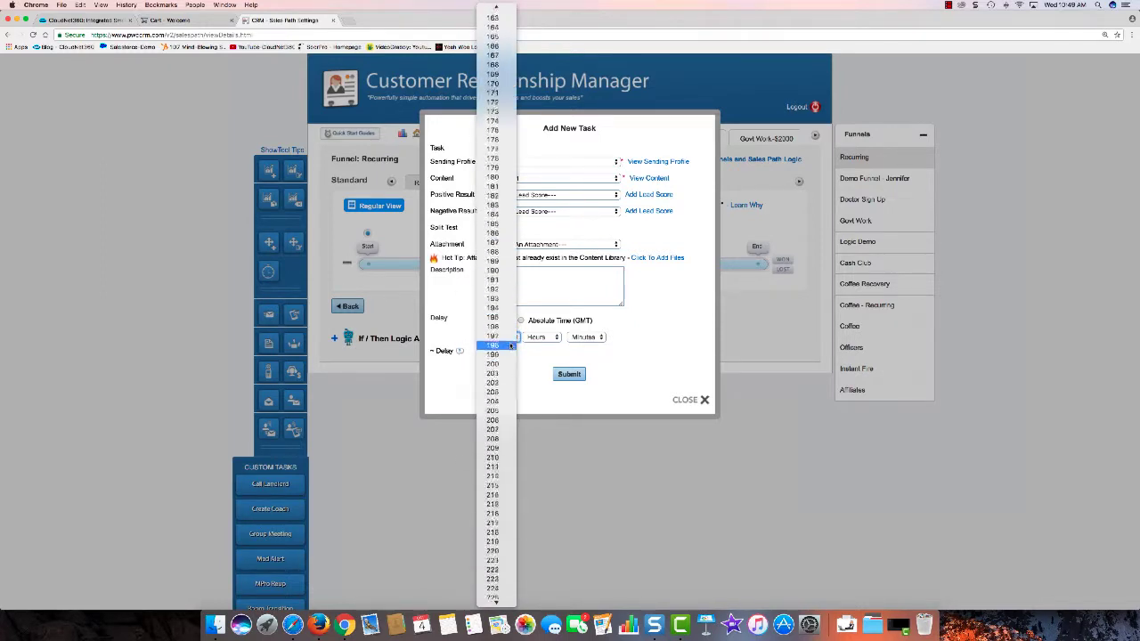
pyautogui.scroll(-20, 511, 346)
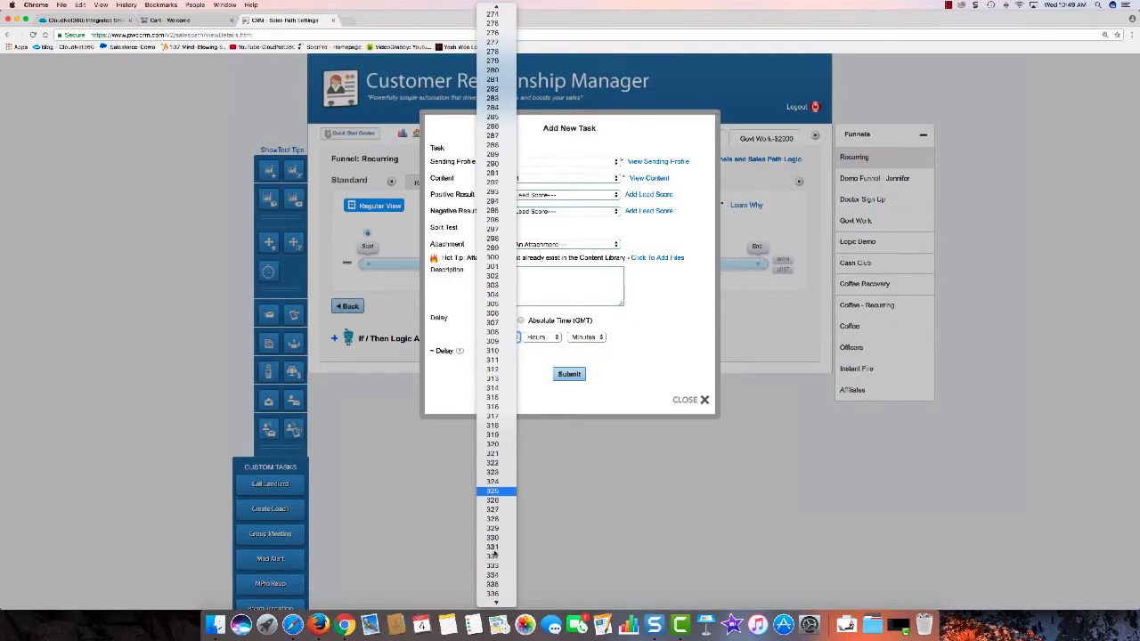
pyautogui.click(495, 584)
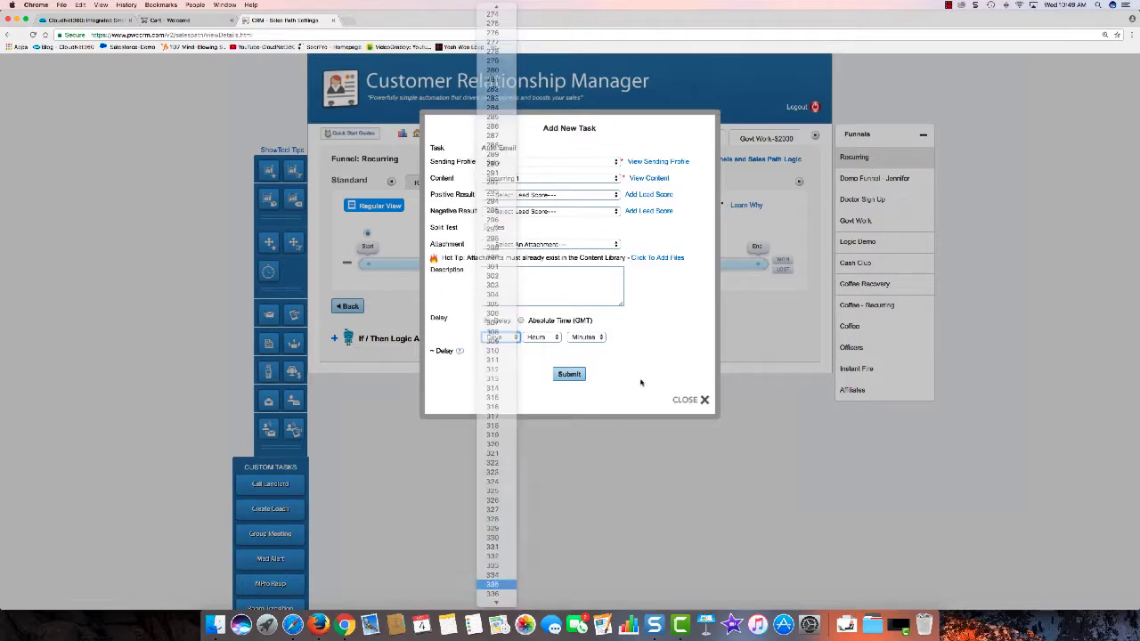
pyautogui.click(577, 374)
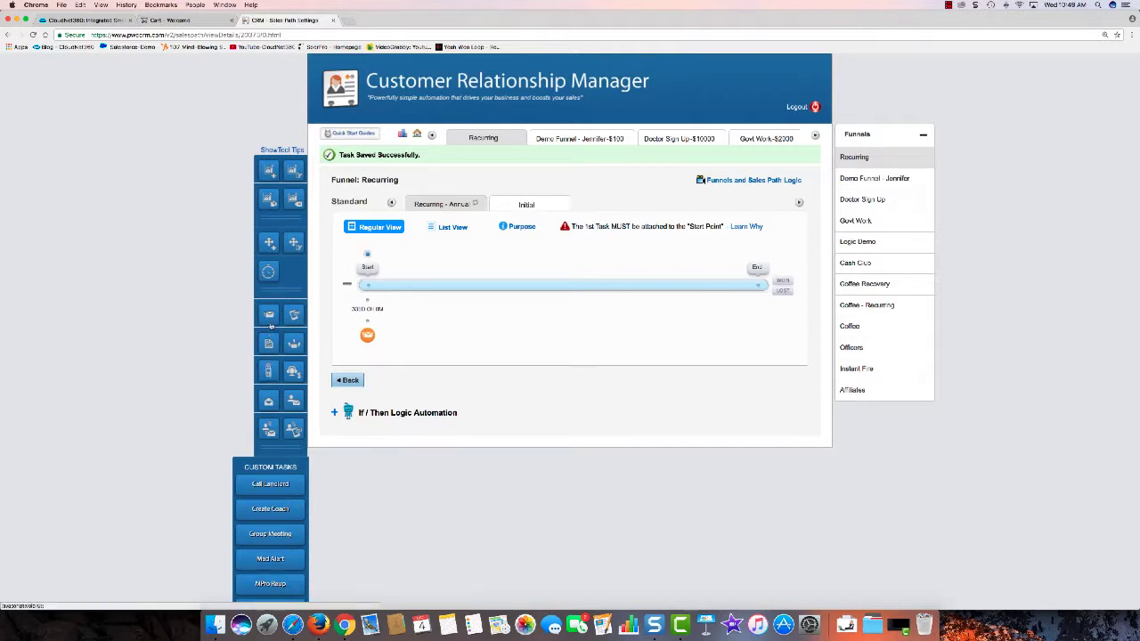
pyautogui.click(271, 320)
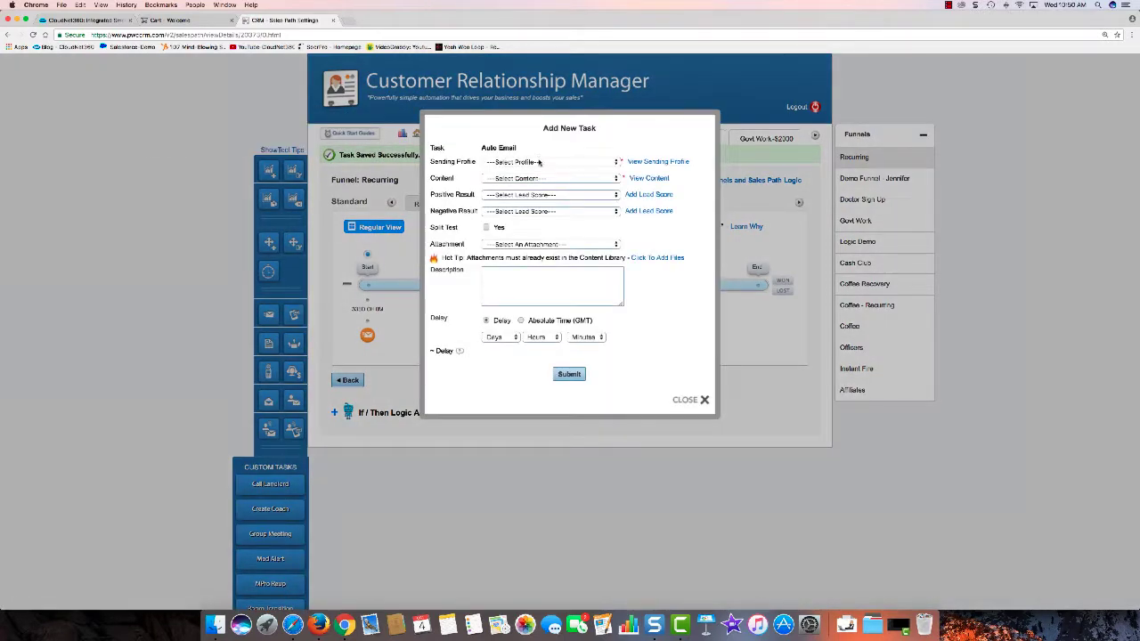
# Step: Give the second auto email a sending profile, Recurring 2 content and a 355-day delay, then save
pyautogui.click(525, 161)
pyautogui.click(520, 181)
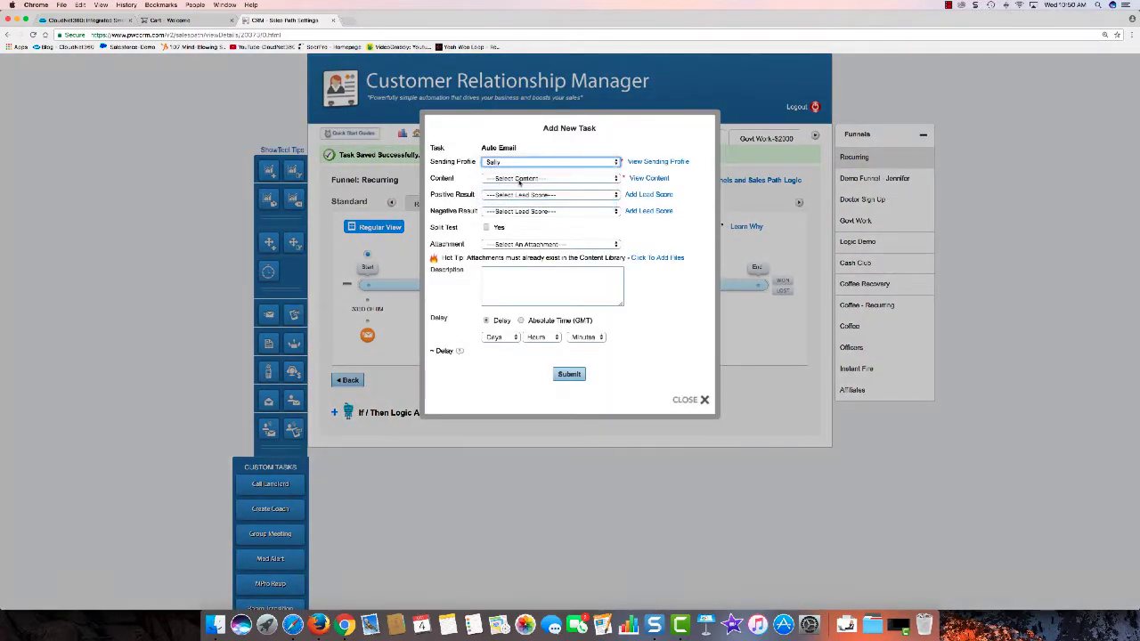
pyautogui.click(520, 179)
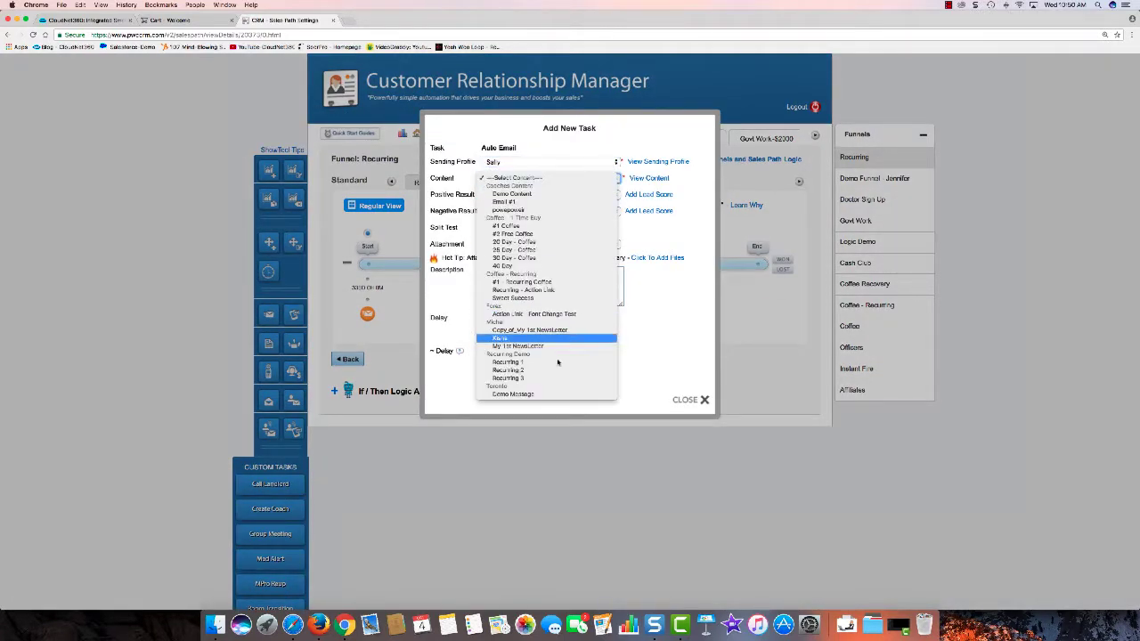
pyautogui.click(557, 368)
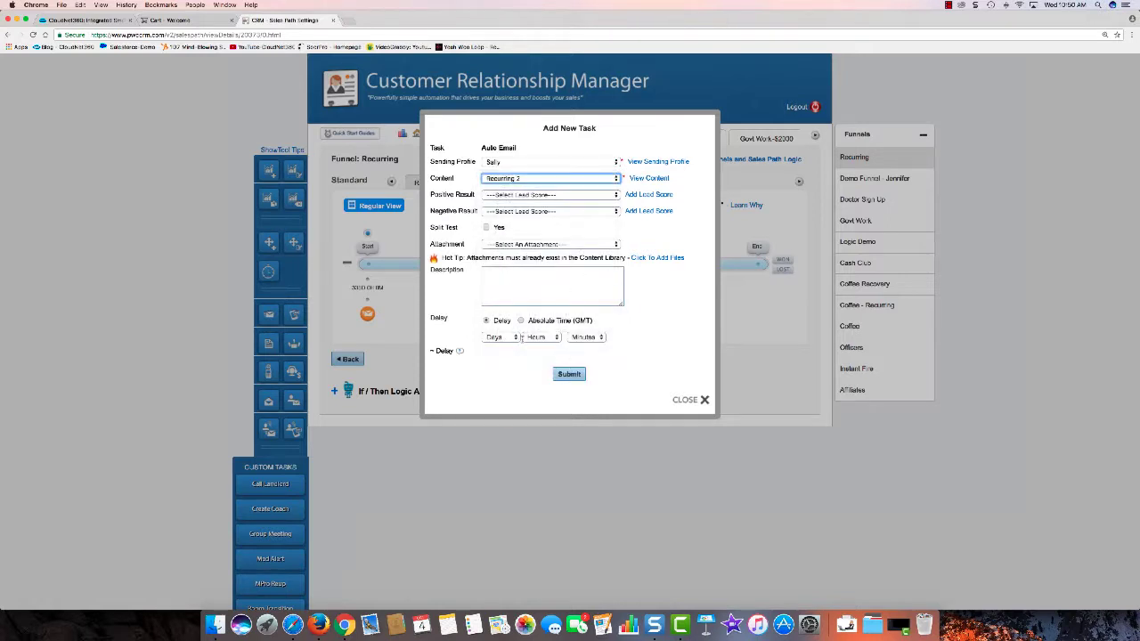
pyautogui.click(512, 339)
pyautogui.scroll(-10, 508, 383)
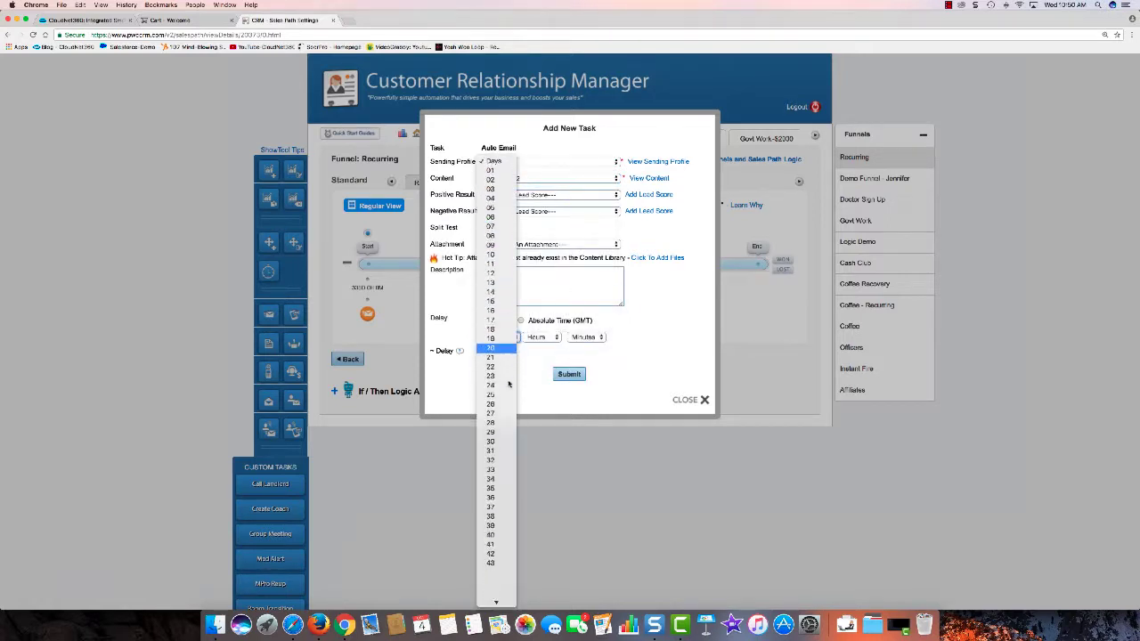
pyautogui.scroll(-20, 508, 383)
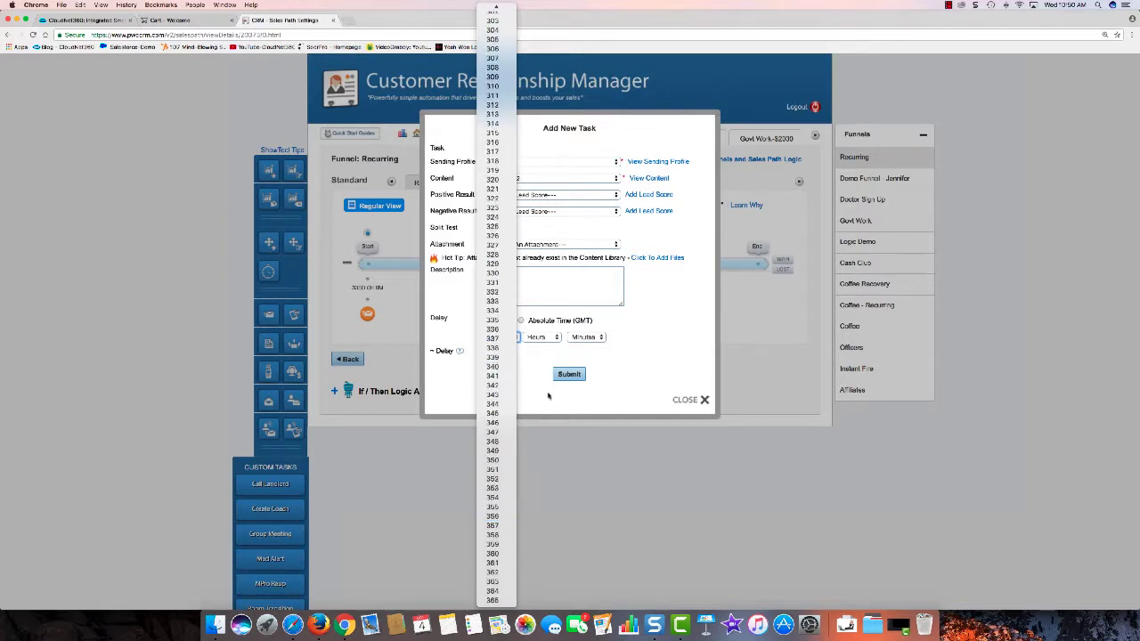
pyautogui.click(503, 507)
pyautogui.click(569, 374)
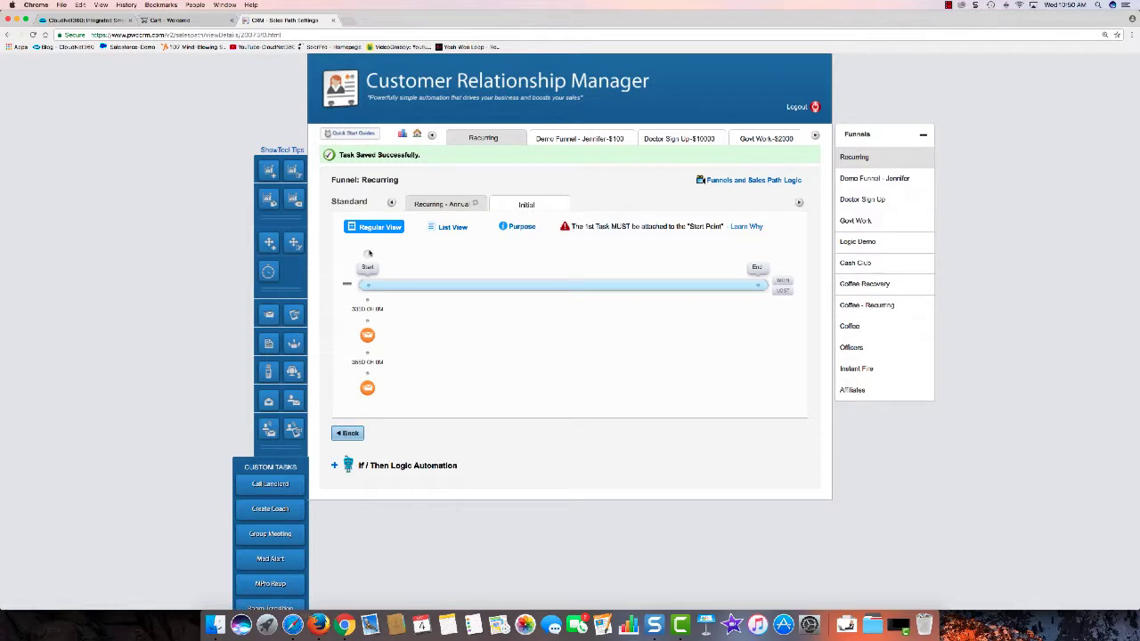
pyautogui.click(368, 254)
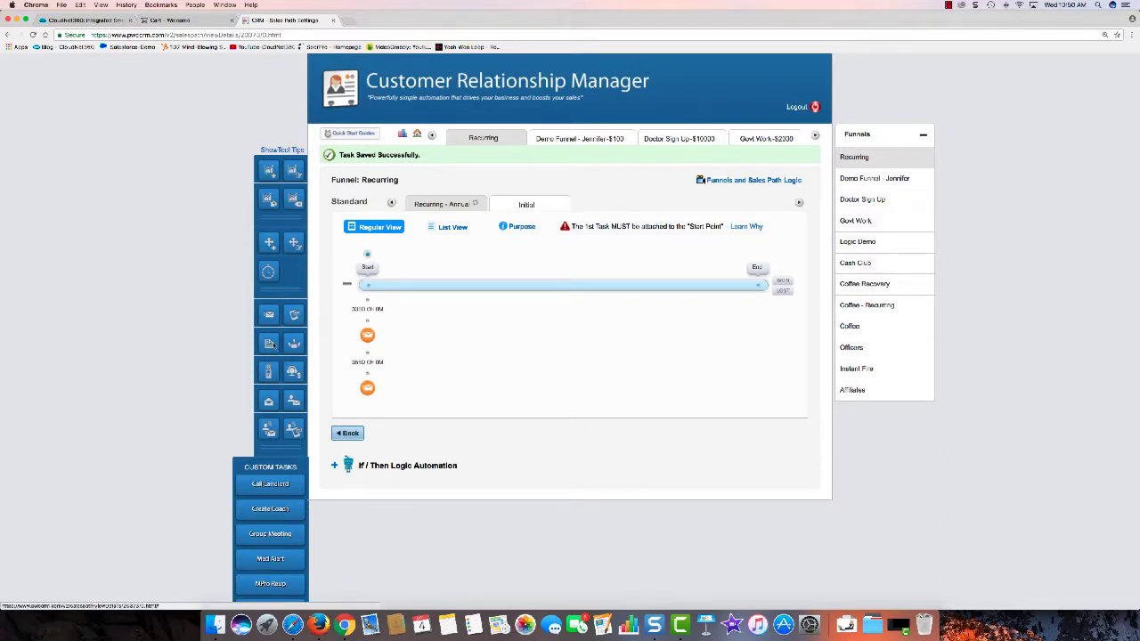
# Step: Add a third auto email task and choose a different sending profile for it
pyautogui.click(269, 315)
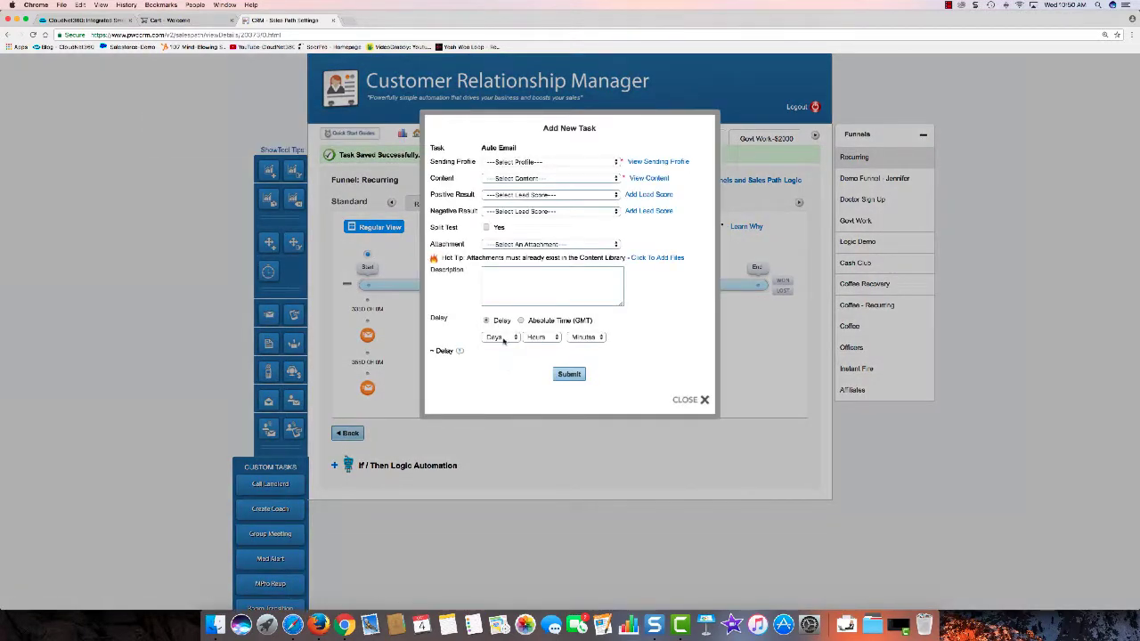
pyautogui.click(561, 162)
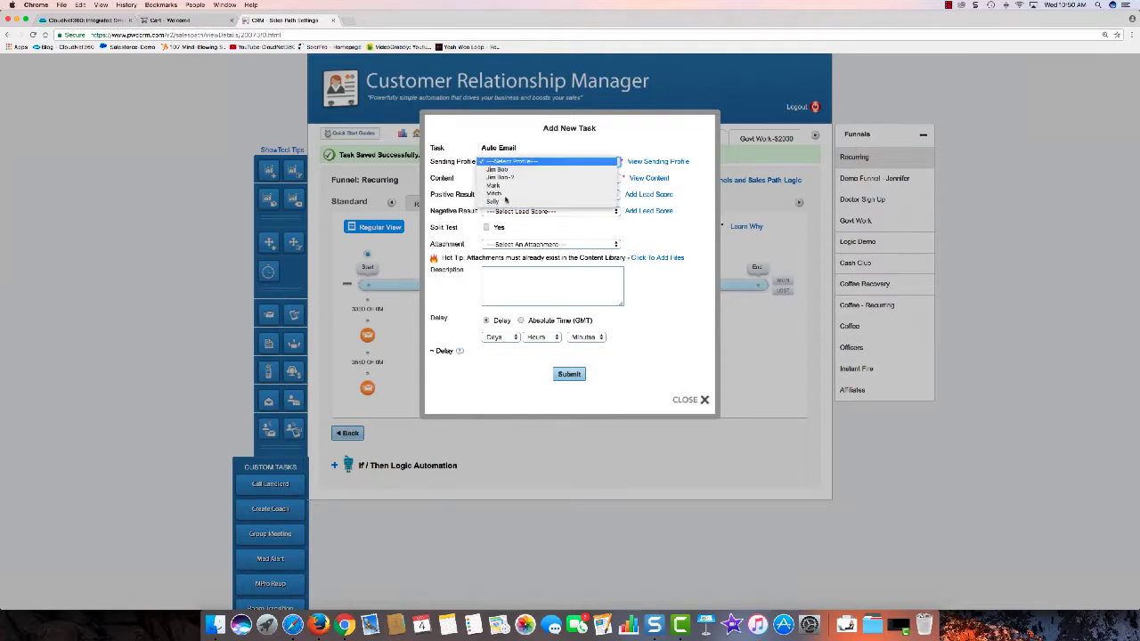
pyautogui.click(499, 201)
pyautogui.click(526, 178)
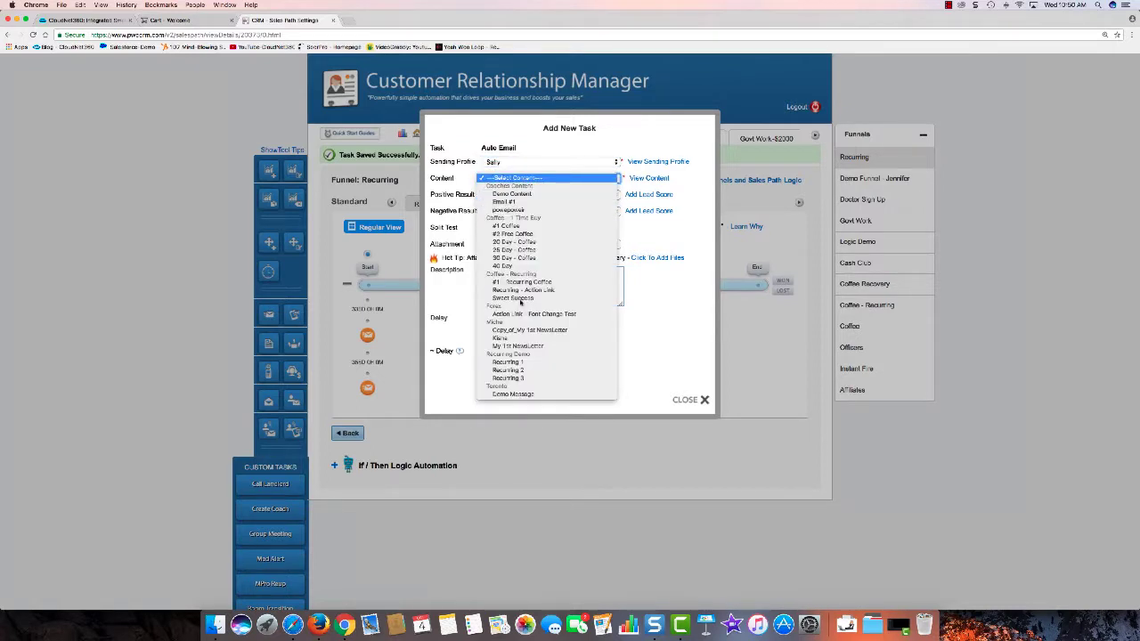
pyautogui.click(533, 167)
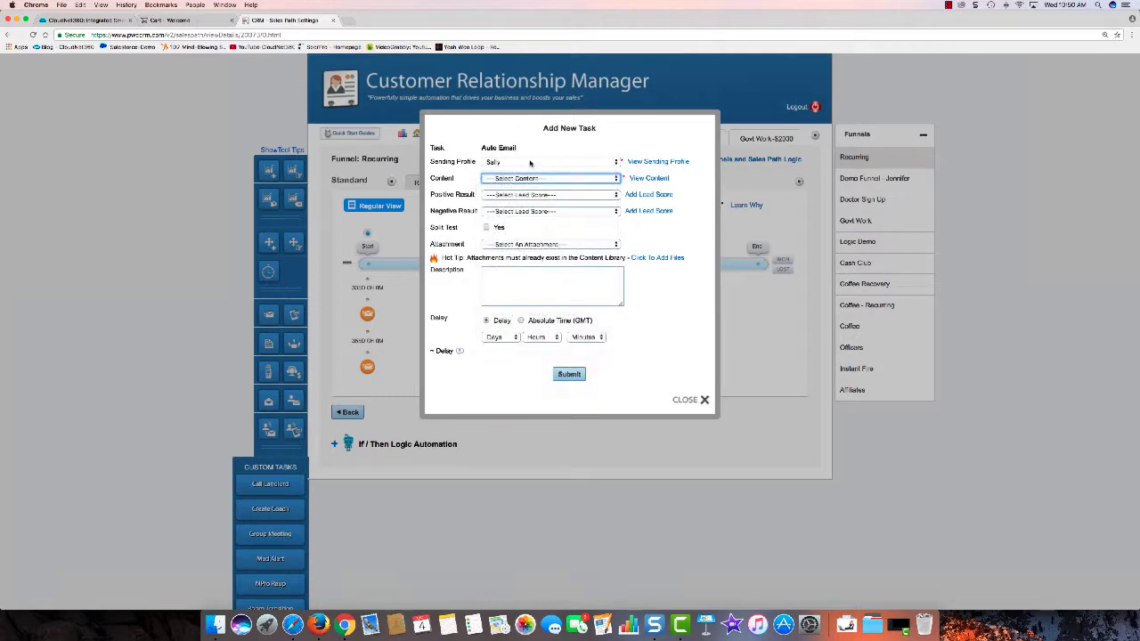
pyautogui.click(530, 162)
pyautogui.click(508, 154)
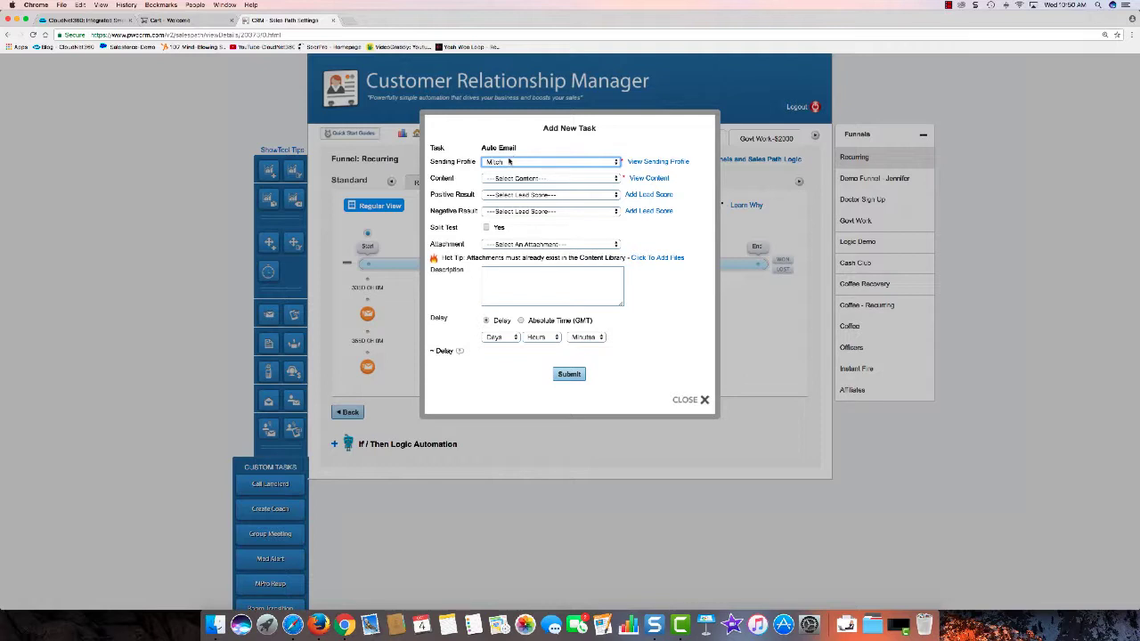
# Step: Set the third email's content to Recurring 3 and delay to 364 days, then save
pyautogui.click(536, 181)
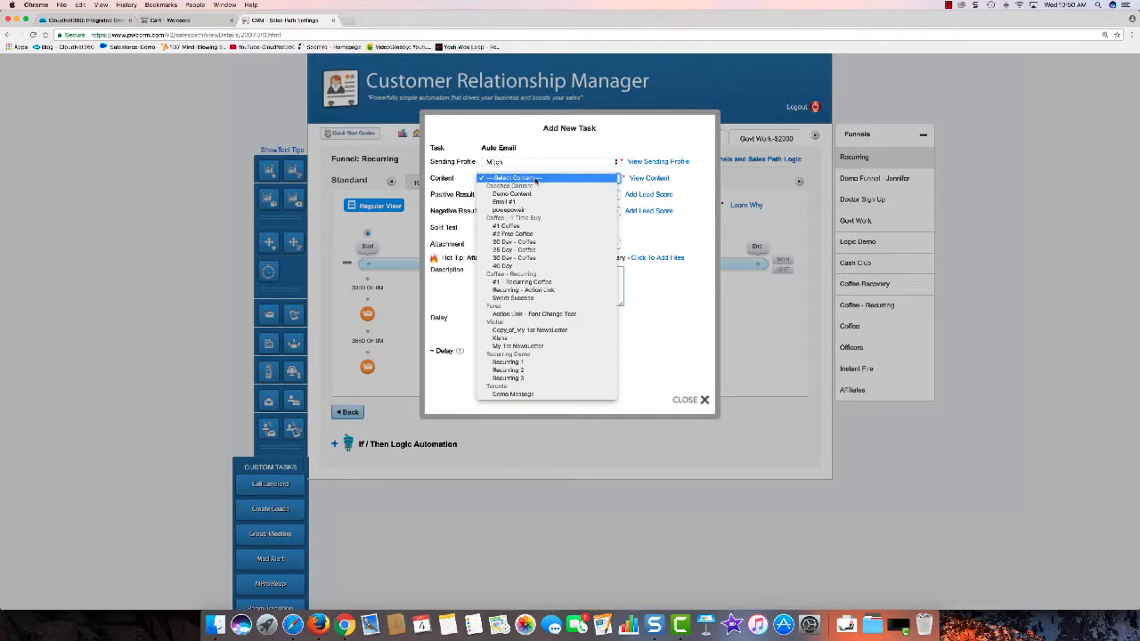
pyautogui.click(532, 378)
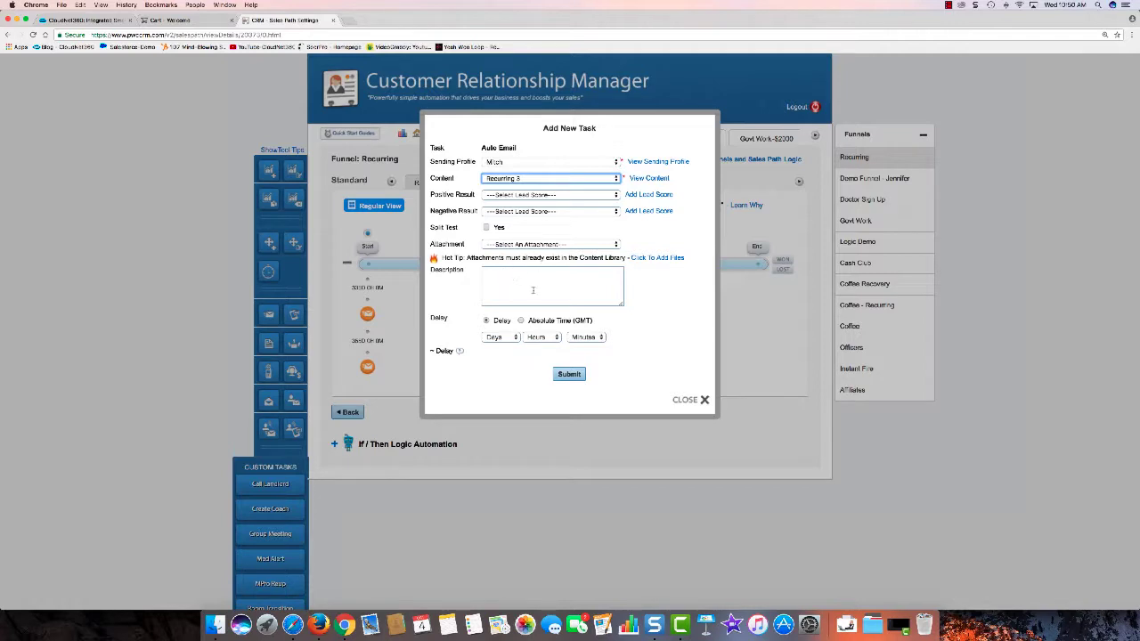
pyautogui.click(496, 340)
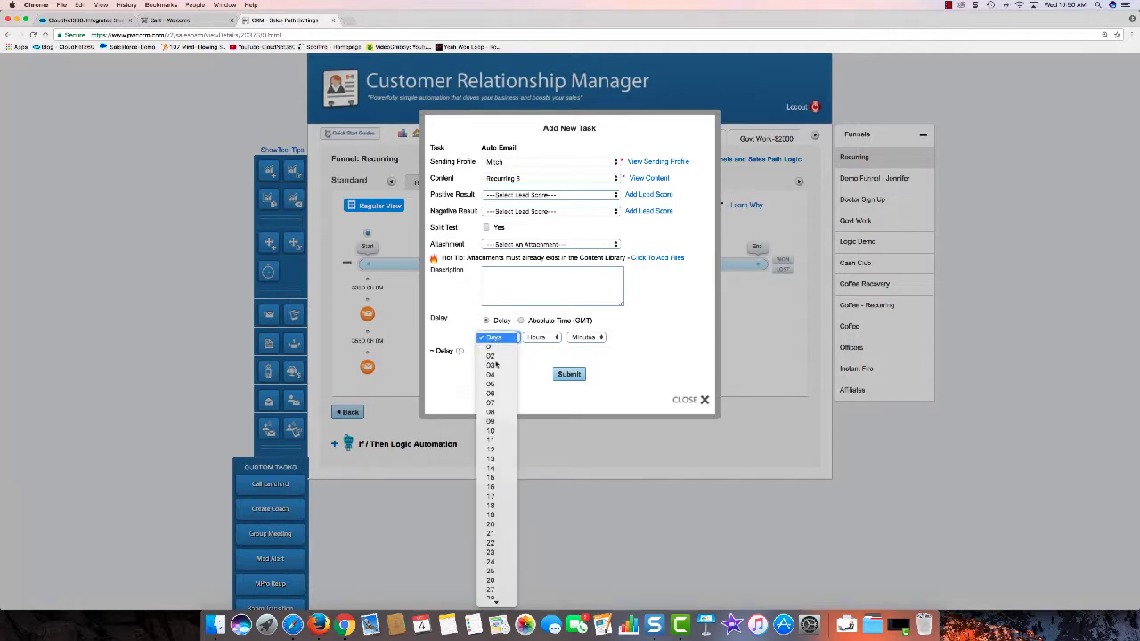
pyautogui.scroll(-15, 499, 360)
pyautogui.scroll(-20, 500, 362)
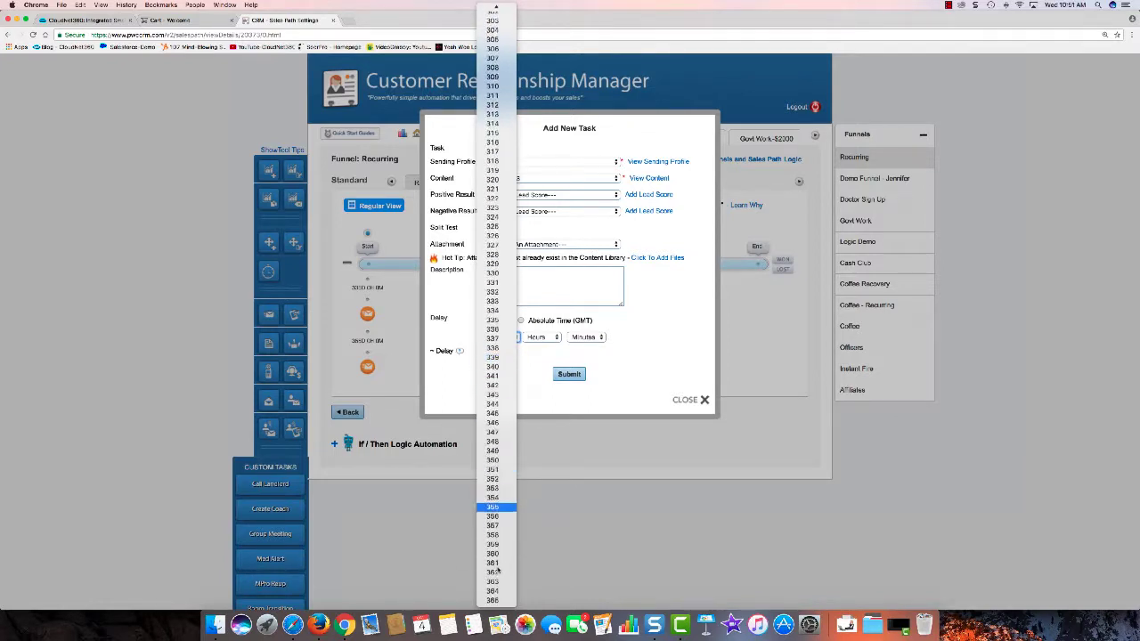
pyautogui.press('Return')
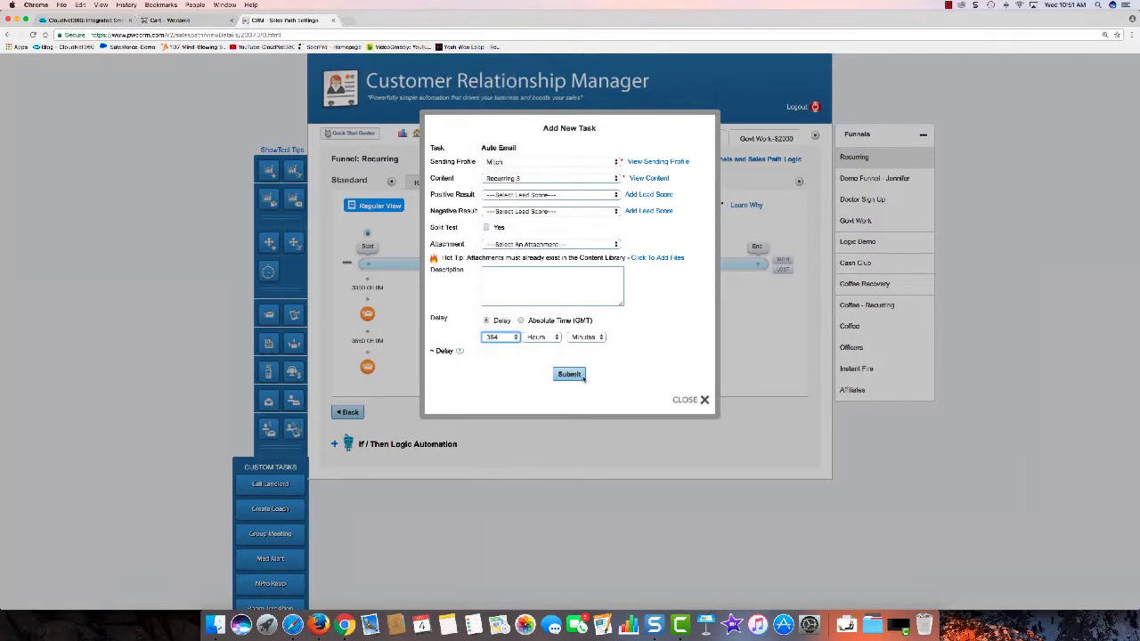
pyautogui.click(568, 374)
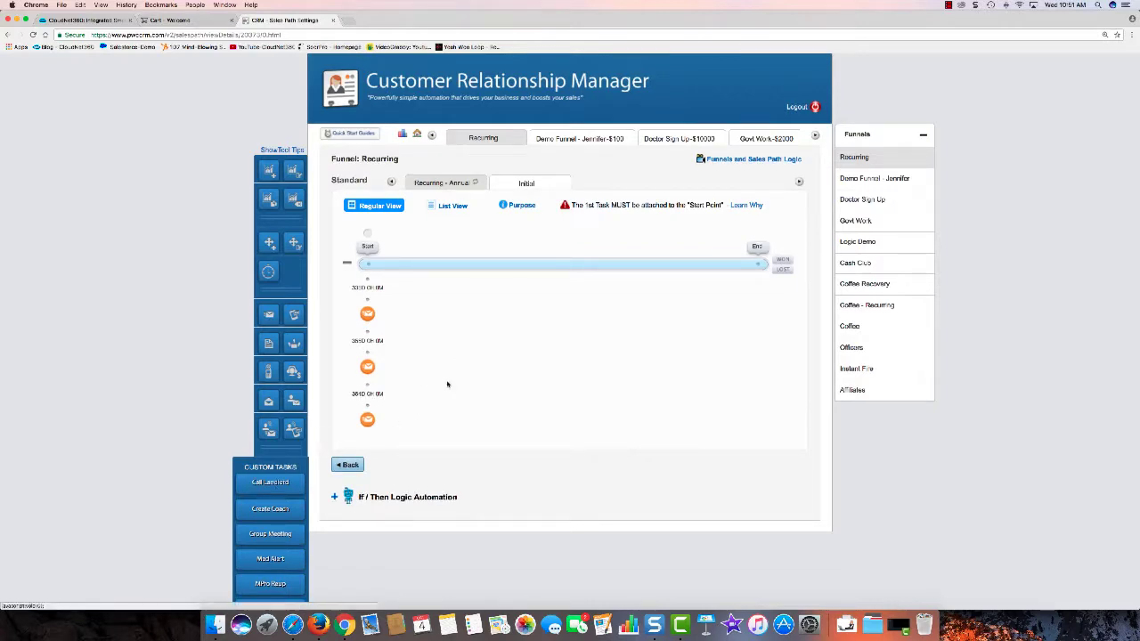
# Step: Return to the funnel list and expand the Recurring funnel
pyautogui.scroll(-2, 443, 389)
pyautogui.click(348, 395)
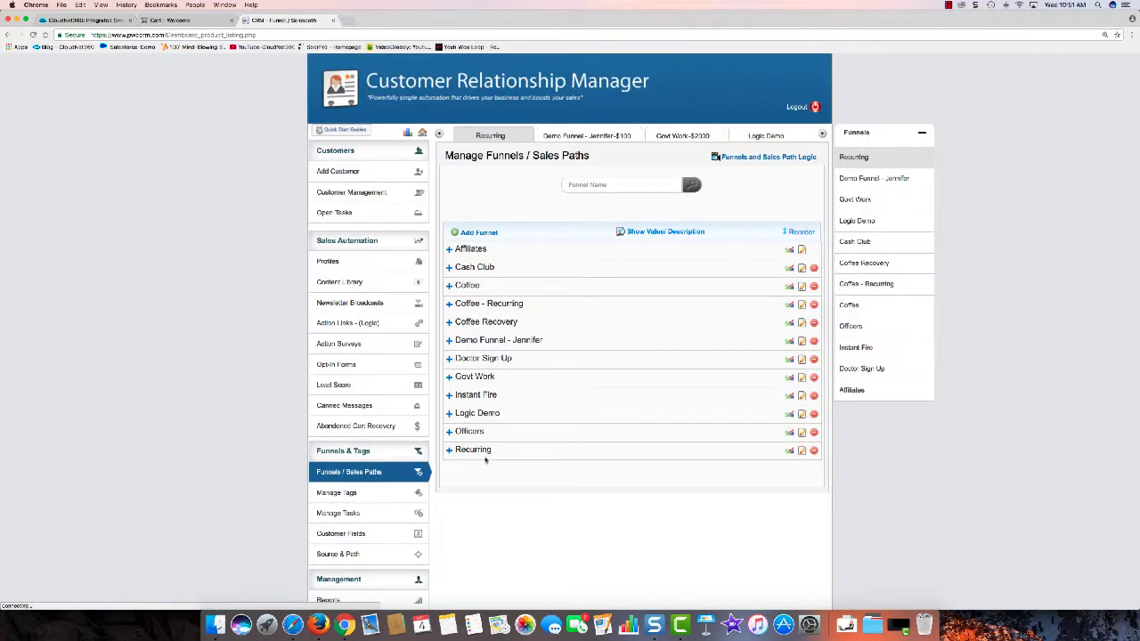
pyautogui.click(499, 449)
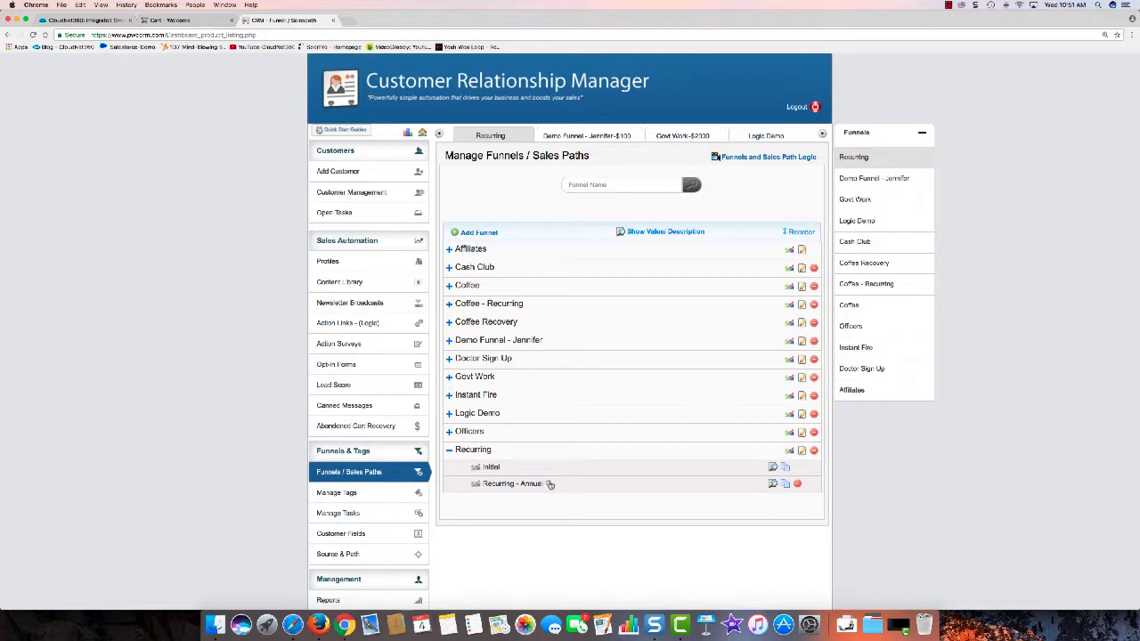
# Step: Expand the Officers, Logic Demo and Instant Fire funnels, then switch to the Cart - Welcome tab
pyautogui.click(471, 432)
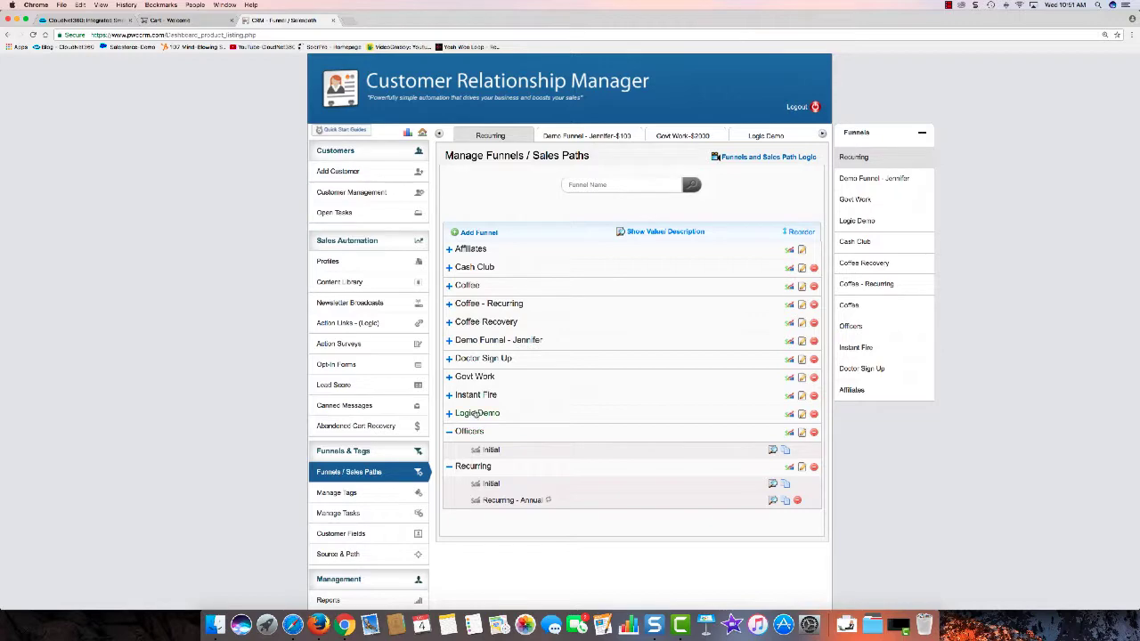
pyautogui.click(478, 412)
pyautogui.click(477, 394)
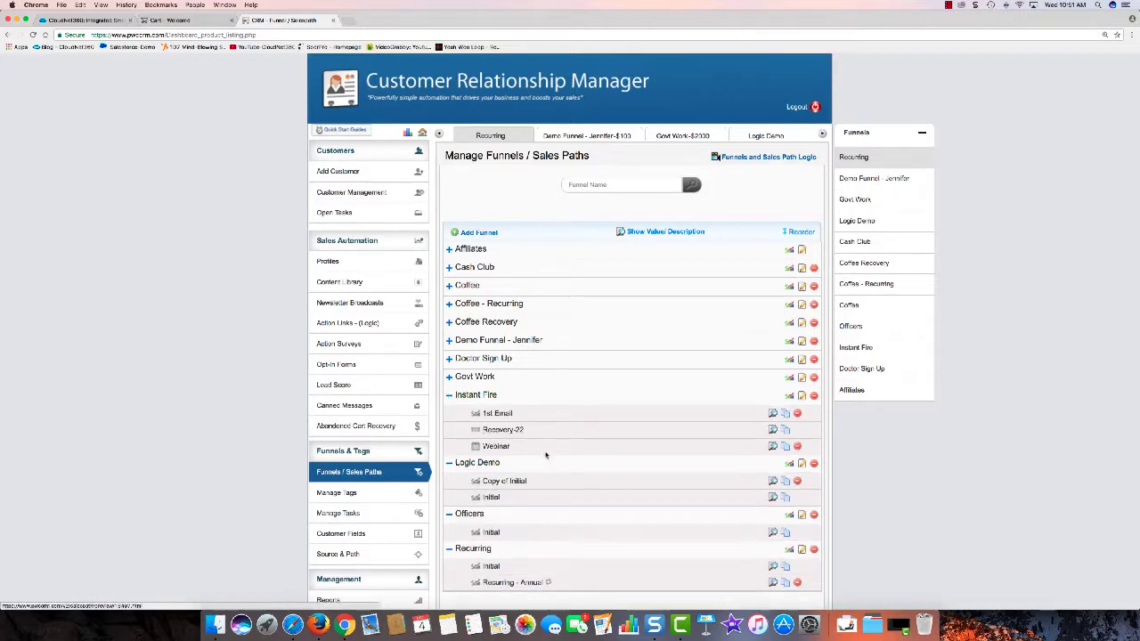
pyautogui.scroll(-3, 570, 448)
pyautogui.scroll(-1, 570, 448)
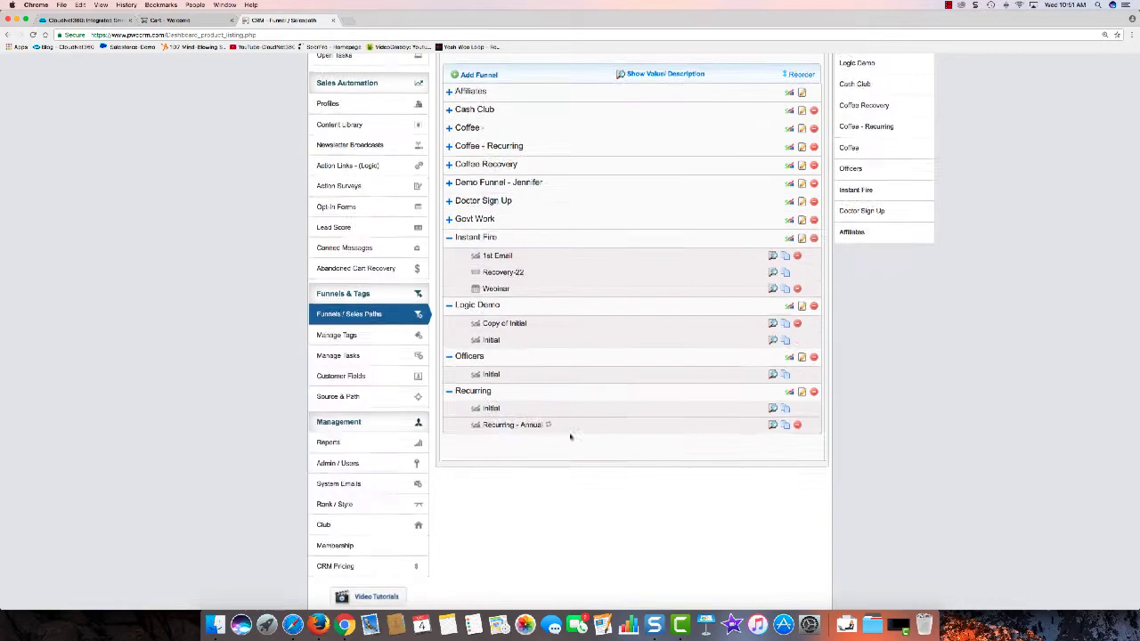
pyautogui.scroll(4, 570, 436)
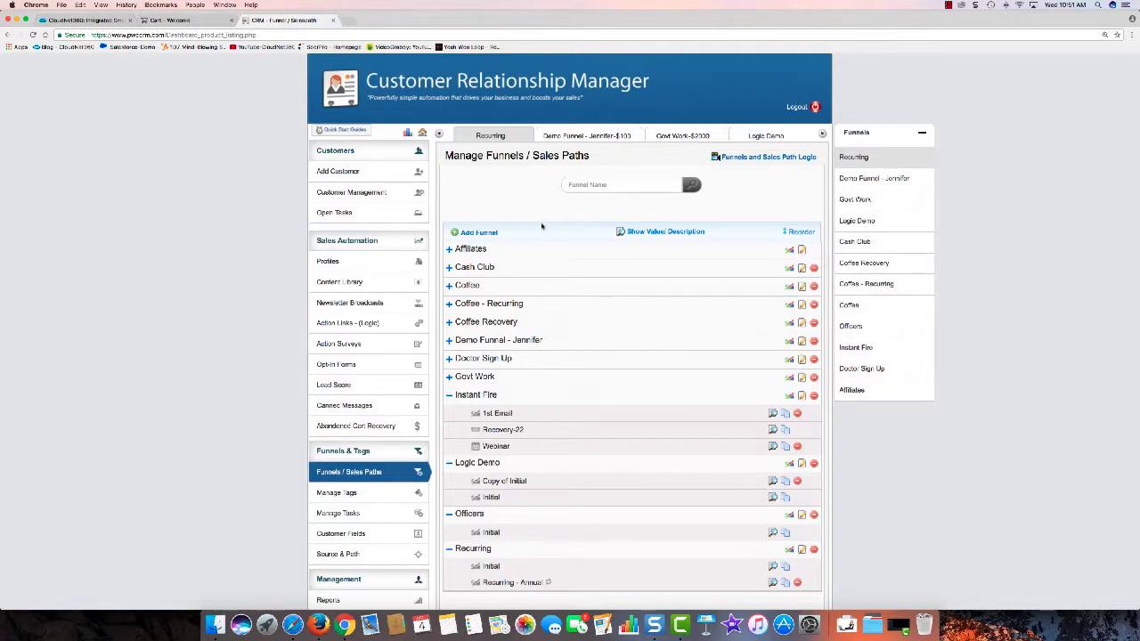
pyautogui.click(183, 19)
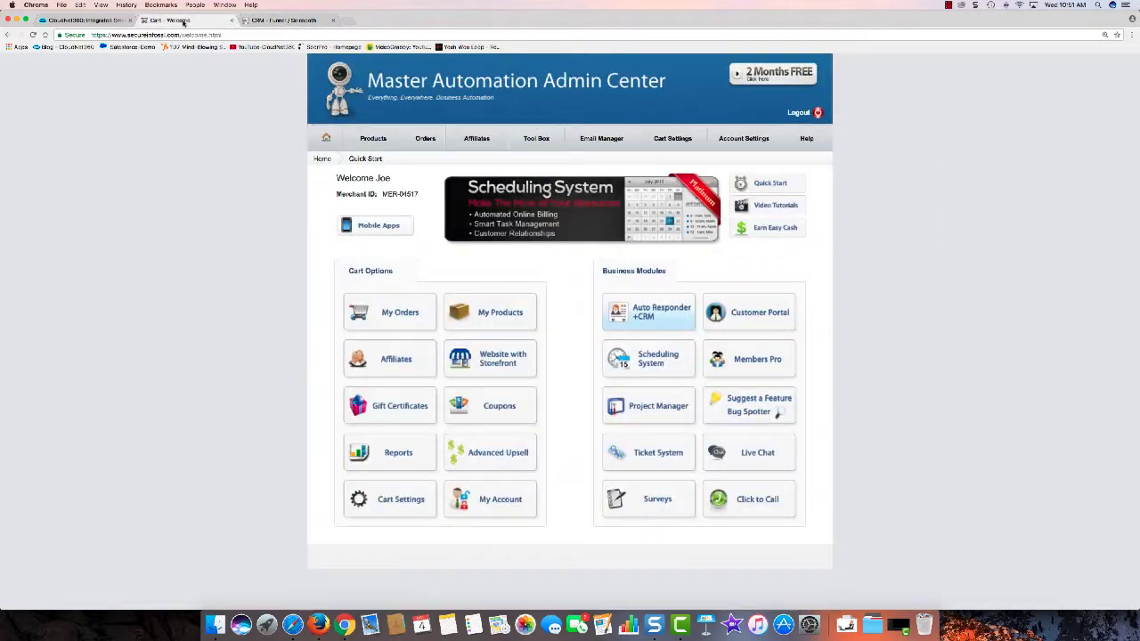
# Step: Create a product named 'Annual Recurring Product' priced at 100 from the product settings
pyautogui.click(505, 311)
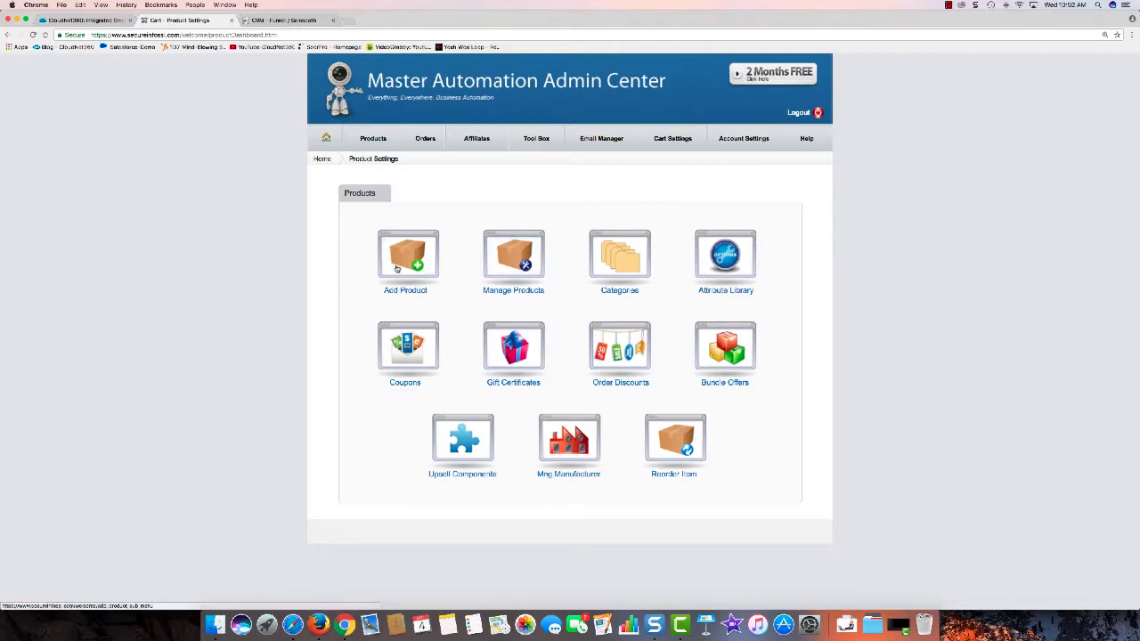
pyautogui.click(398, 269)
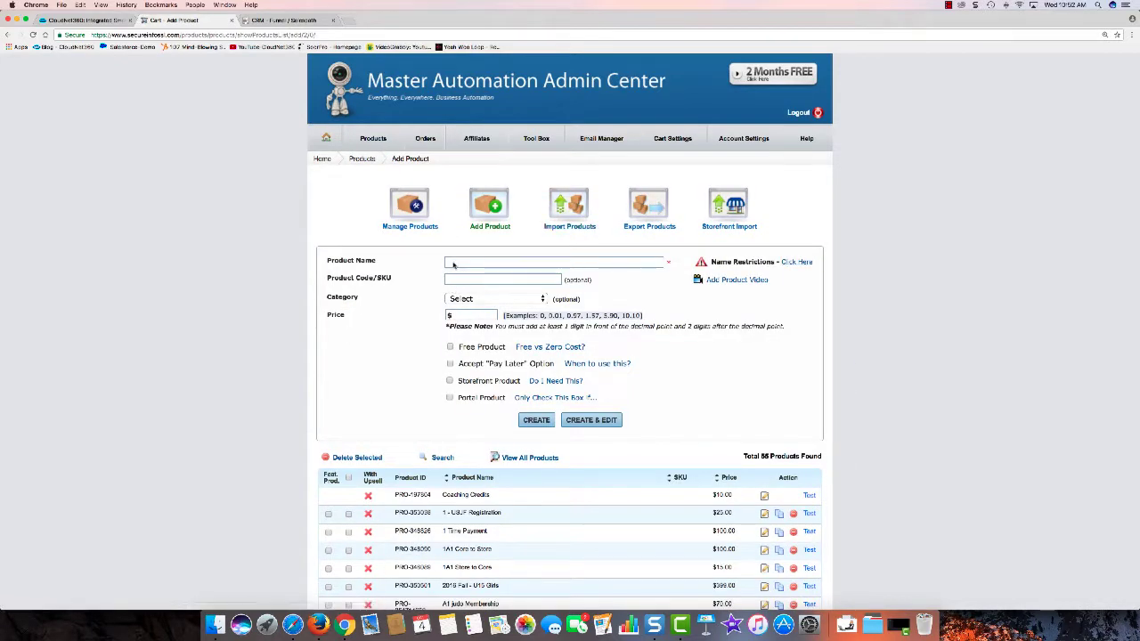
pyautogui.click(452, 262)
pyautogui.write('Annual Rec')
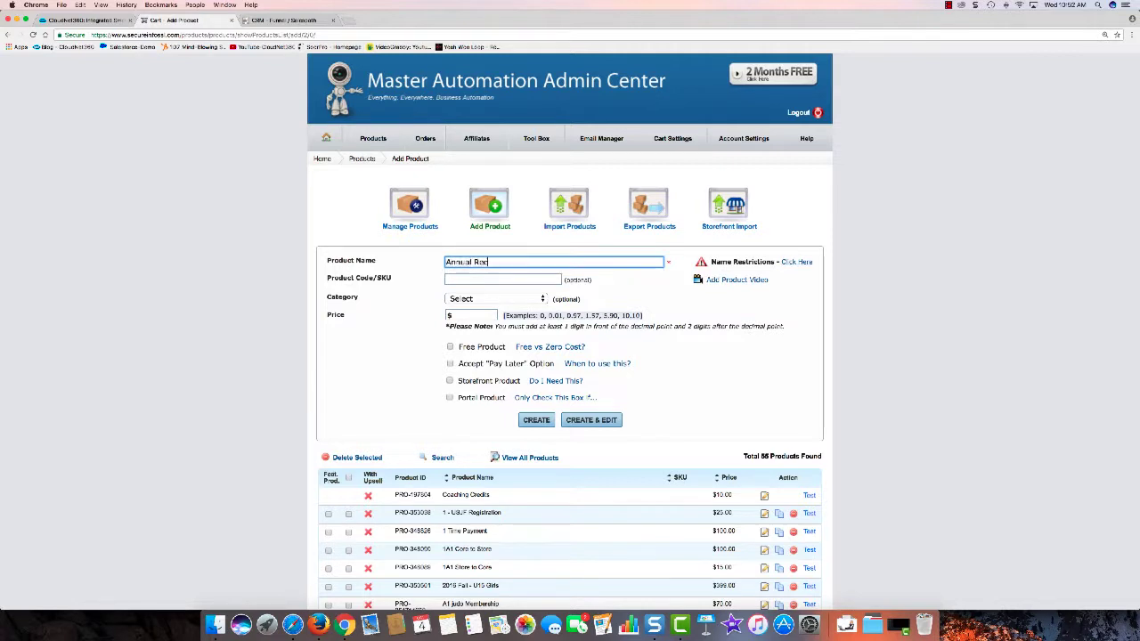
pyautogui.write('urring Product')
pyautogui.click(457, 315)
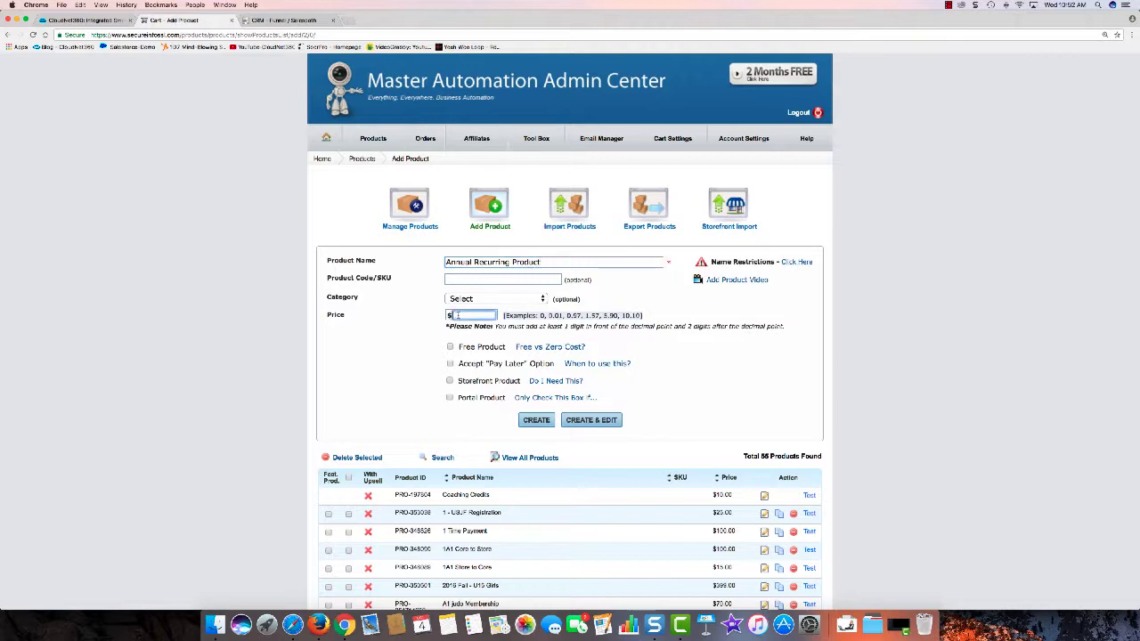
pyautogui.write('100')
pyautogui.press('Return')
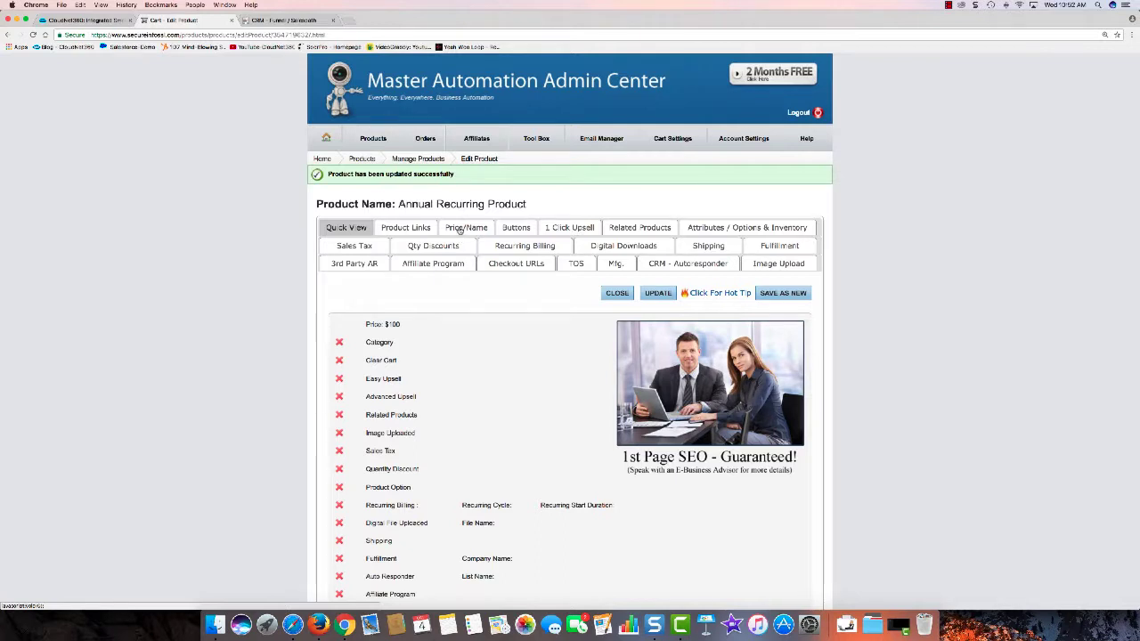
# Step: Switch the product's Recurring Billing to Days Delay logic to reveal Recurring Profile A
pyautogui.click(495, 246)
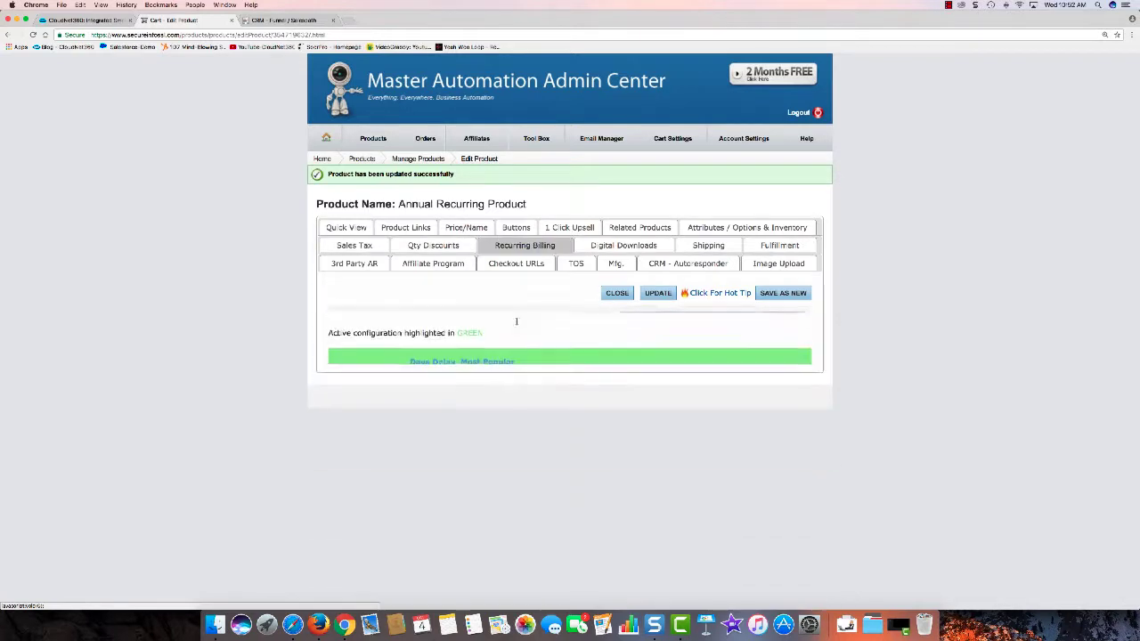
pyautogui.click(455, 363)
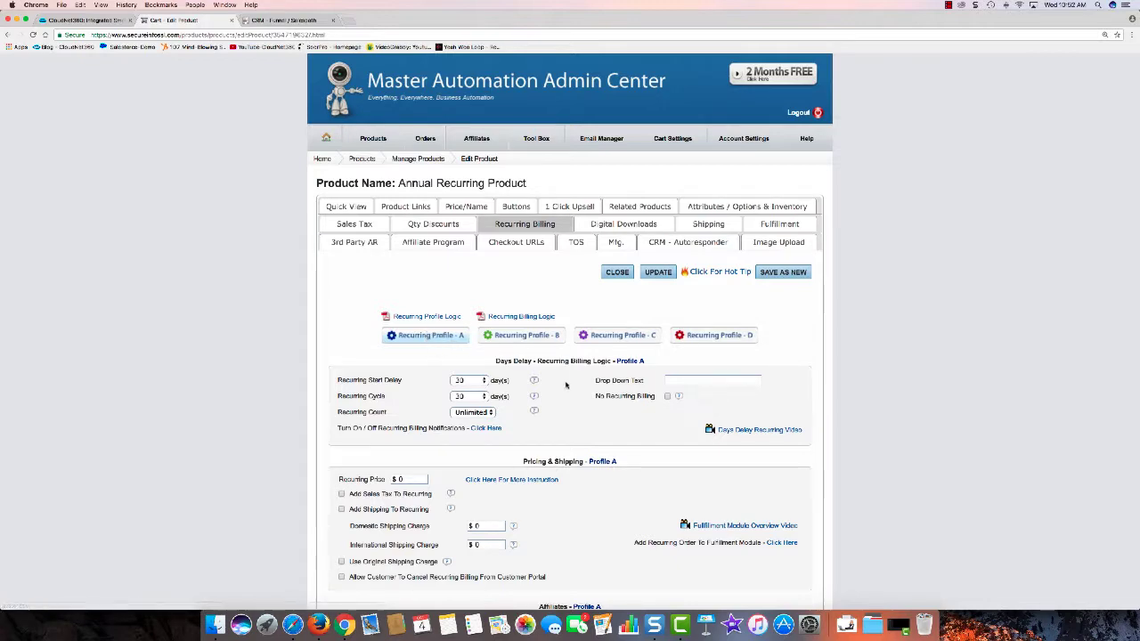
pyautogui.scroll(-2, 561, 382)
pyautogui.scroll(-2, 572, 282)
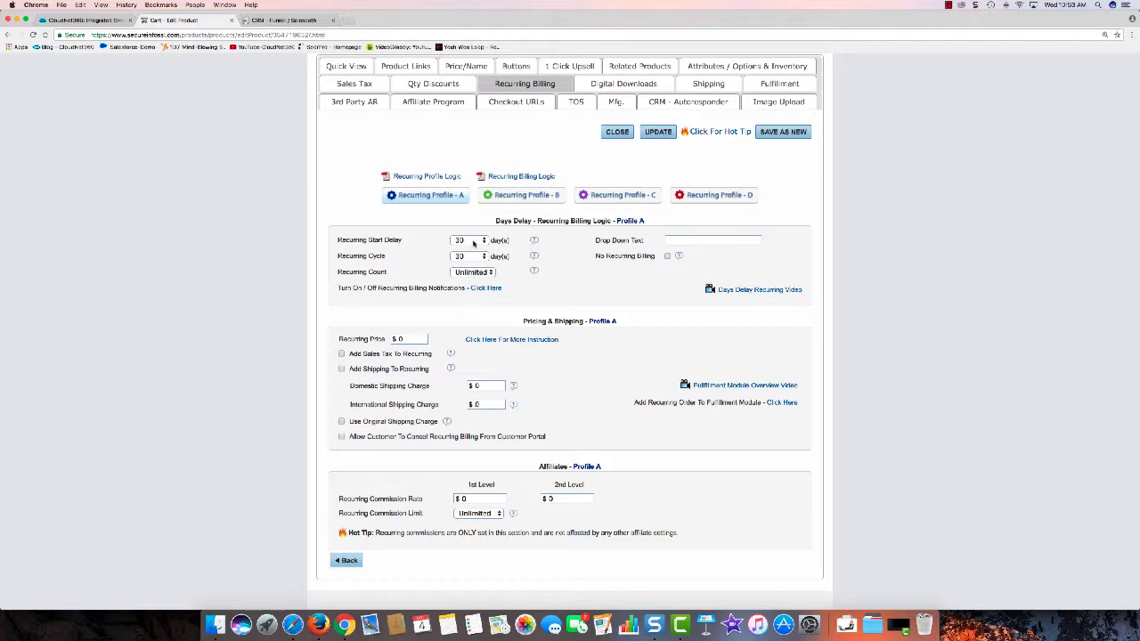
# Step: Set both Recurring Start Delay and Recurring Cycle to 1 Year
pyautogui.click(473, 241)
pyautogui.scroll(-10, 473, 241)
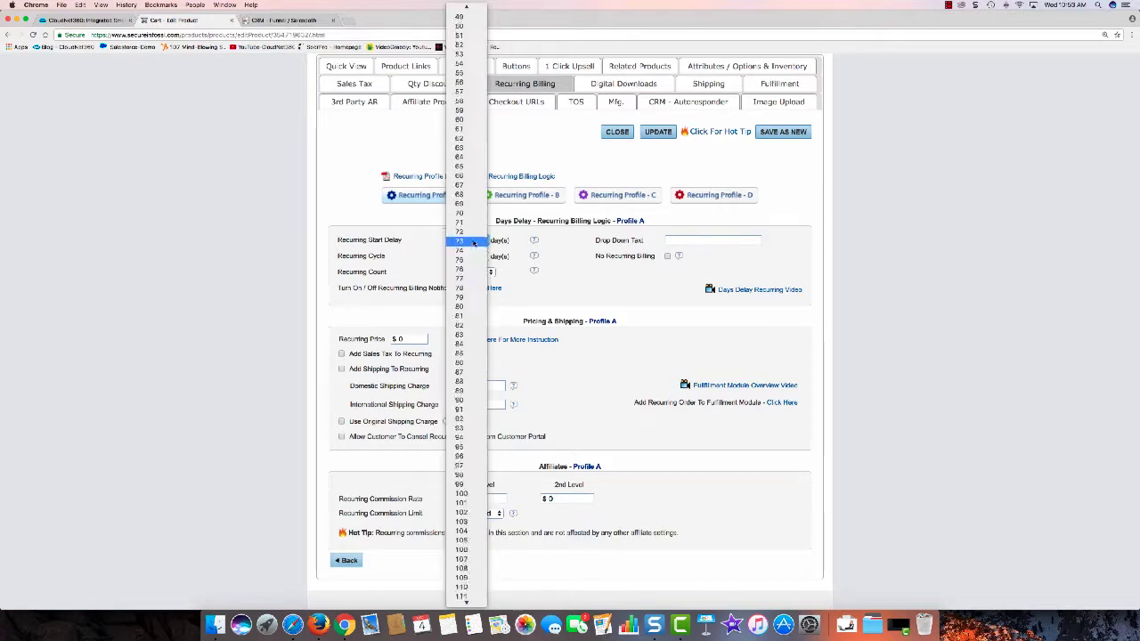
pyautogui.scroll(-15, 472, 242)
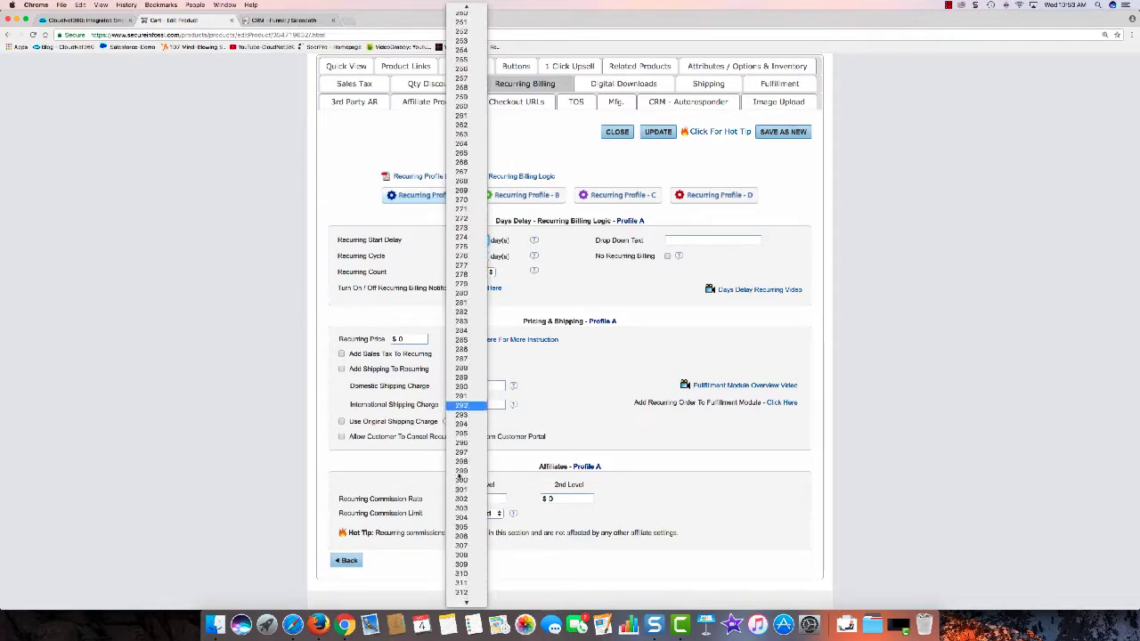
pyautogui.scroll(-5, 460, 476)
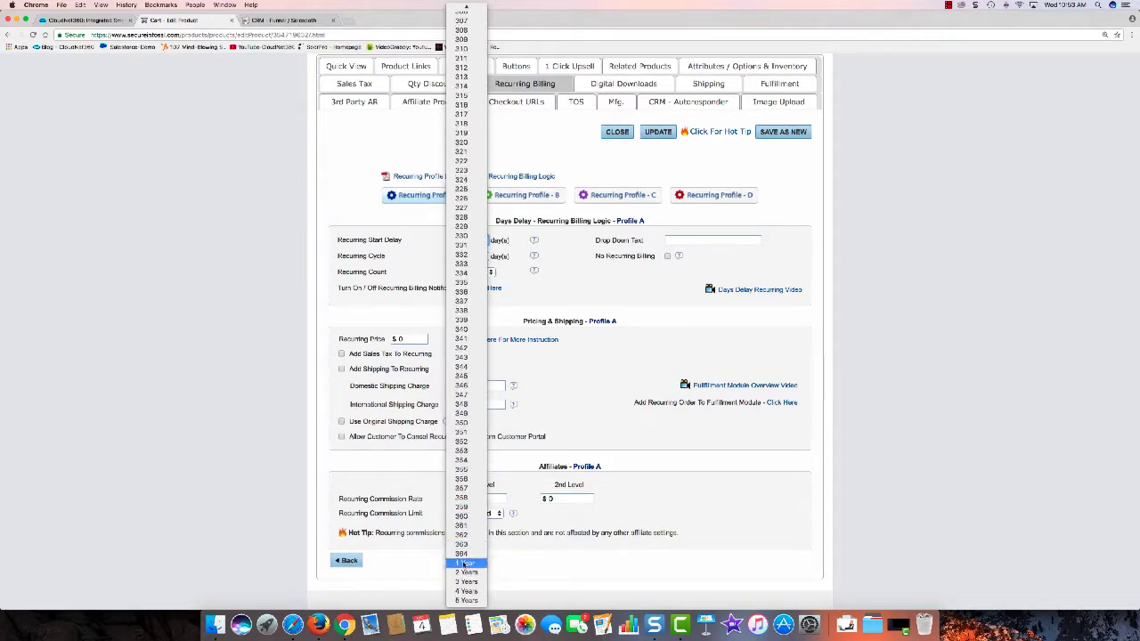
pyautogui.click(463, 563)
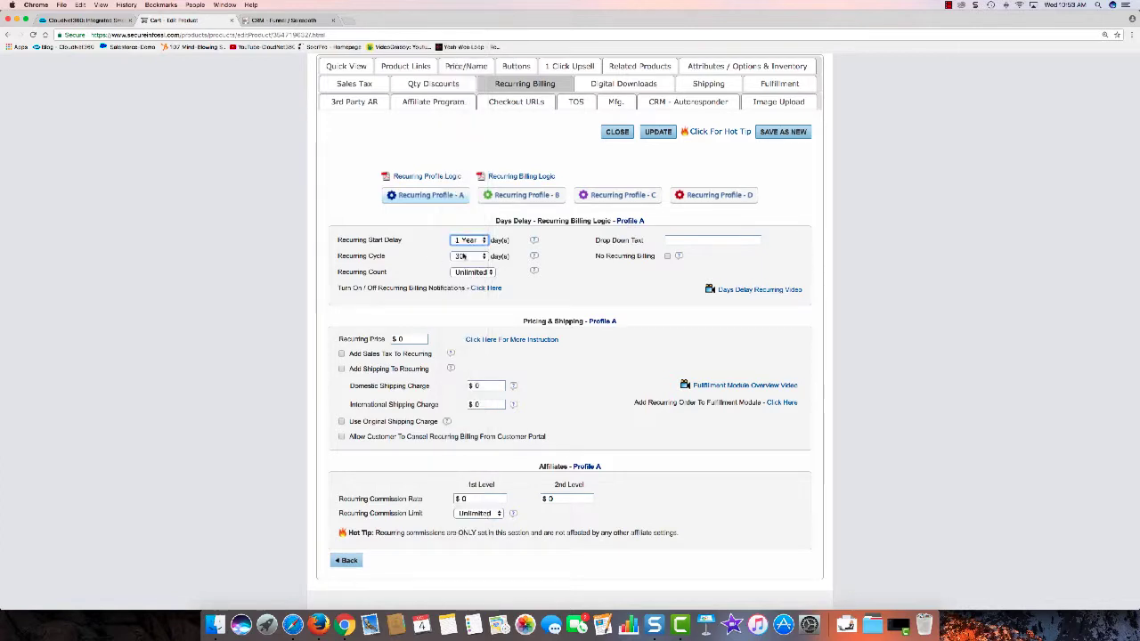
pyautogui.click(461, 257)
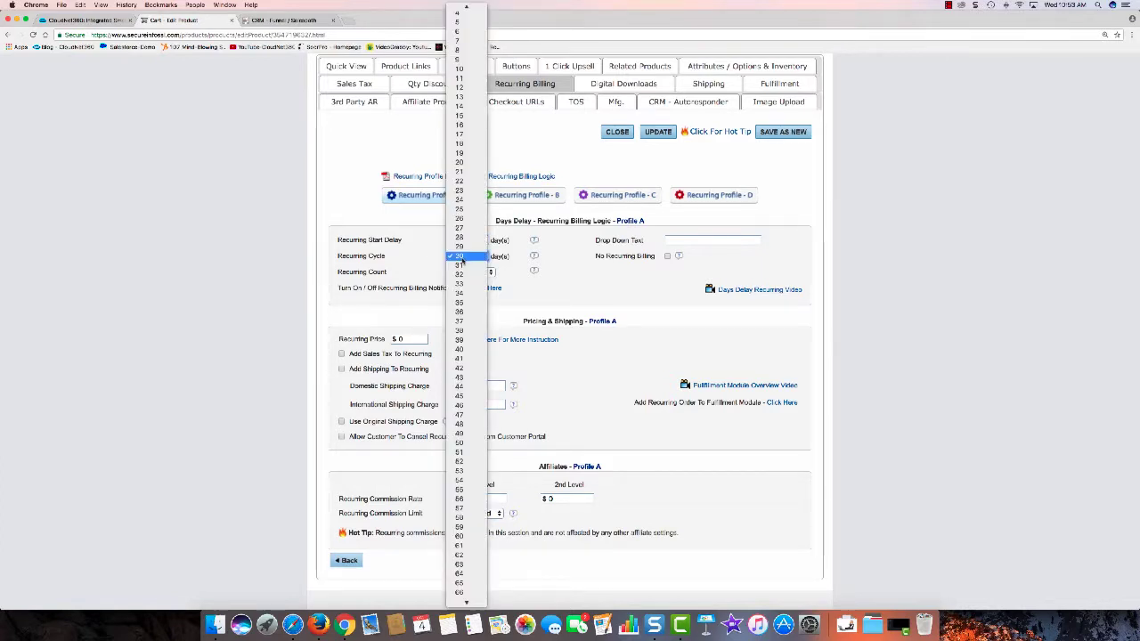
pyautogui.scroll(-10, 461, 258)
pyautogui.scroll(-15, 461, 258)
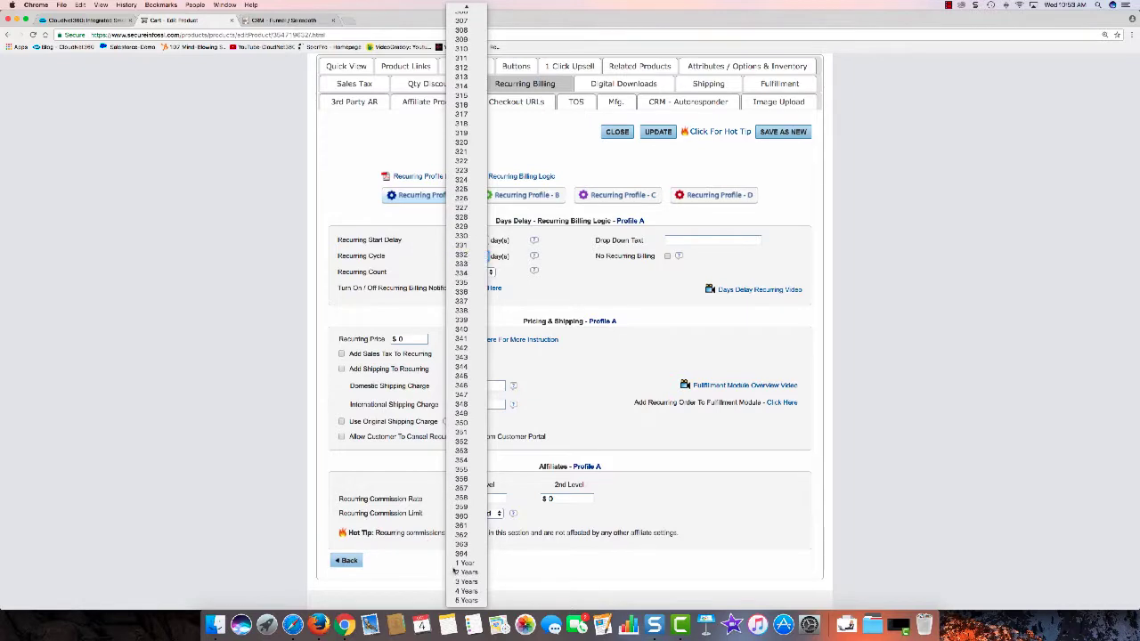
pyautogui.click(463, 563)
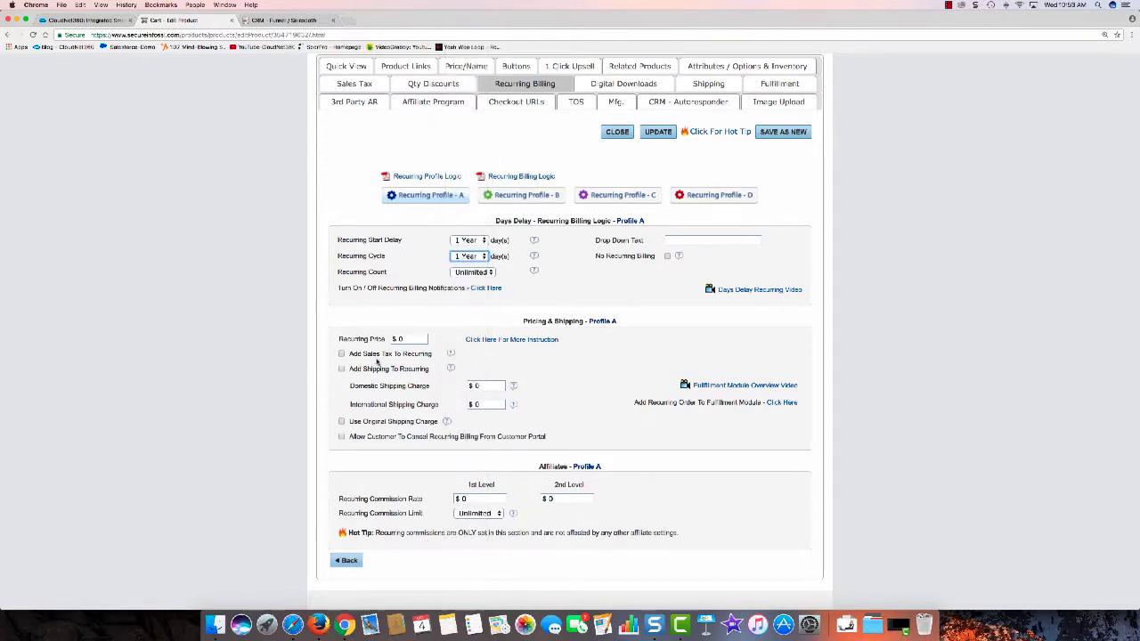
# Step: Enter 79 as the Recurring Price and update the product
pyautogui.click(406, 341)
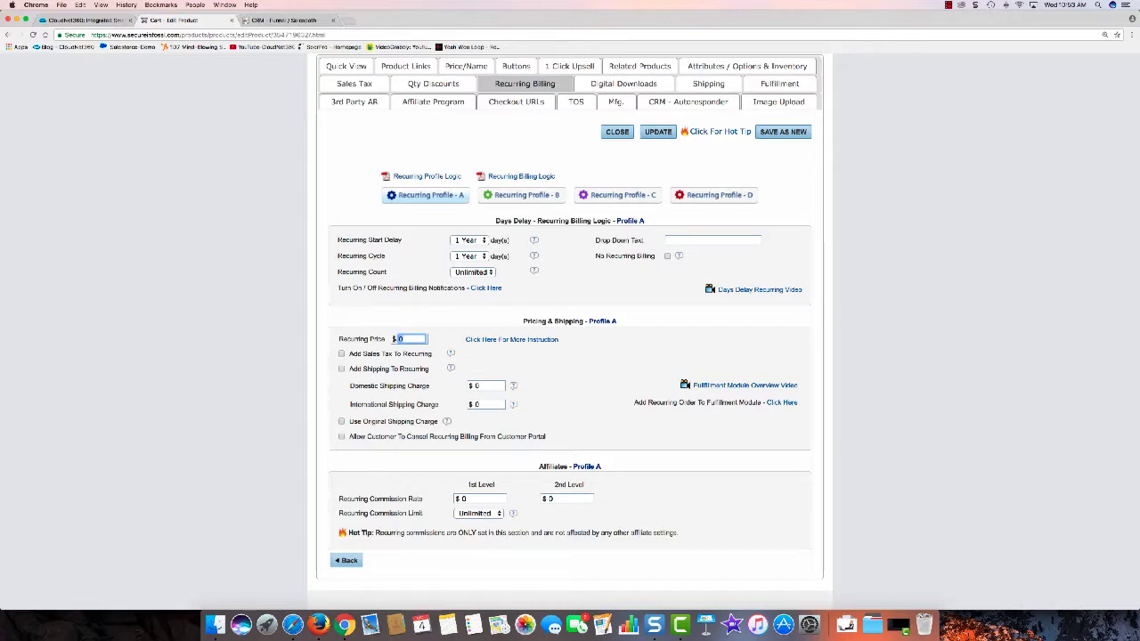
pyautogui.write('79')
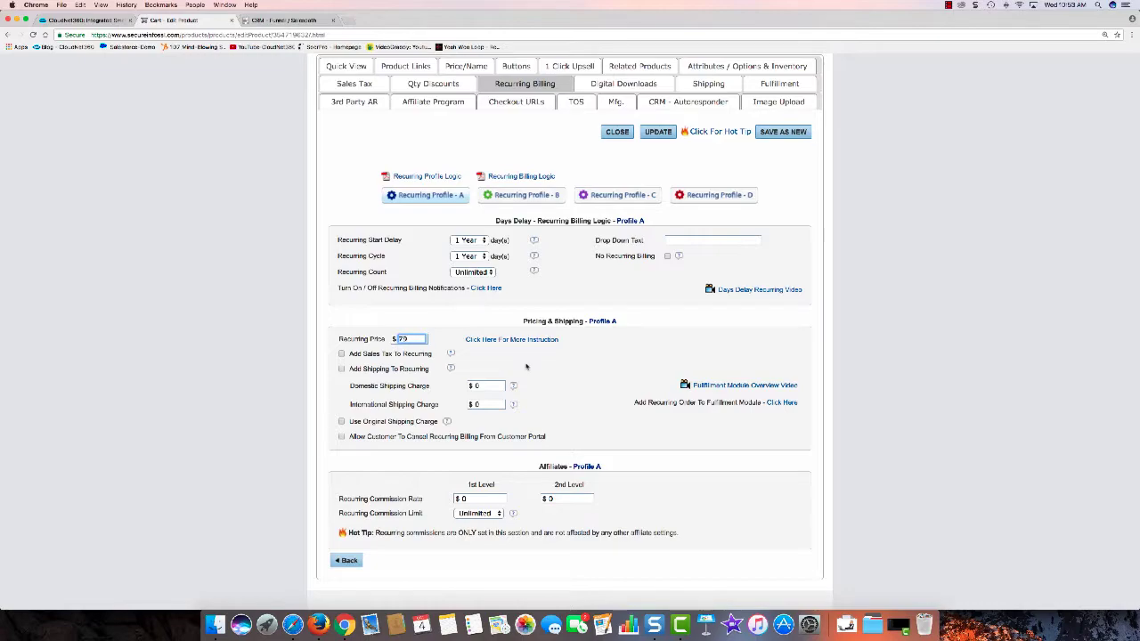
pyautogui.scroll(-1, 570, 367)
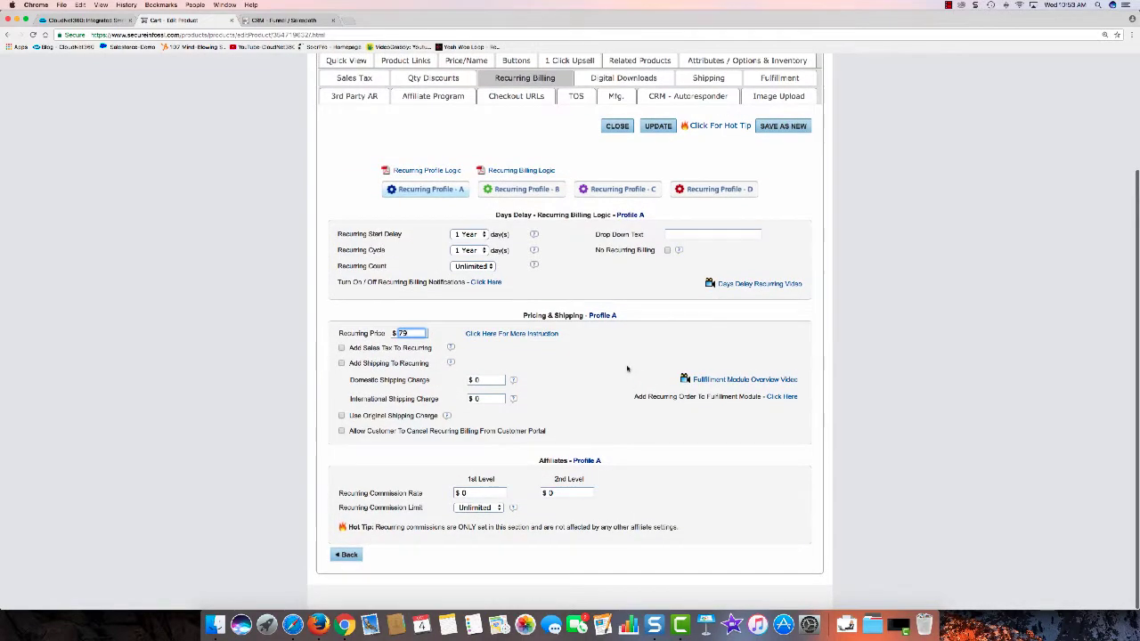
pyautogui.scroll(3, 627, 368)
pyautogui.click(663, 273)
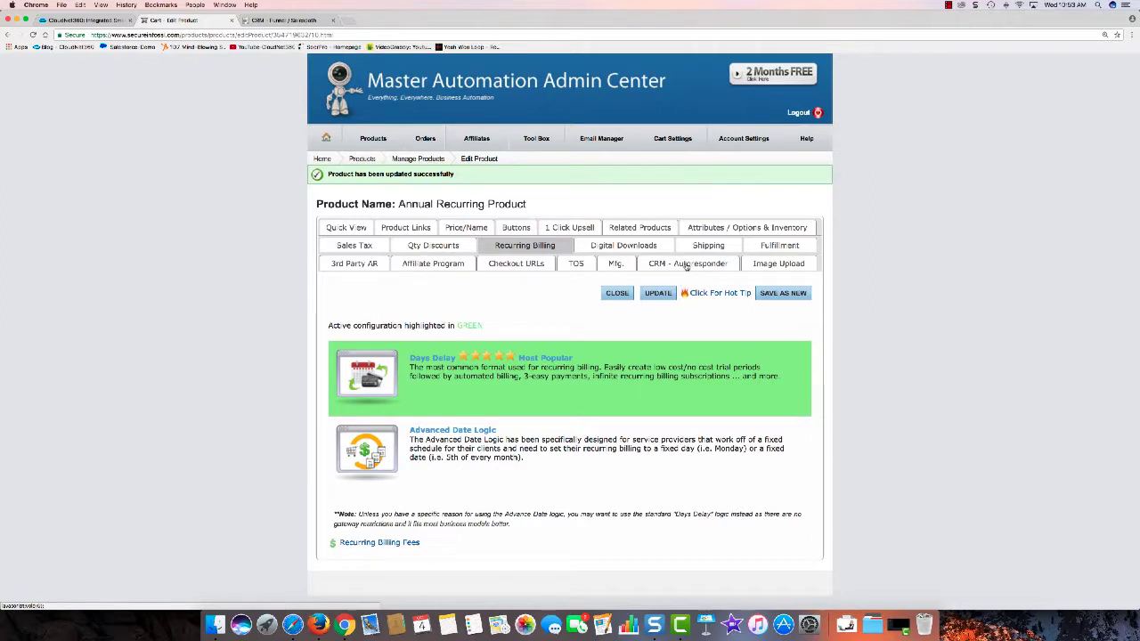
# Step: Under CRM - Autoresponder, assign the Recurring and Coffee - Recurring funnels to buyers and update
pyautogui.click(686, 264)
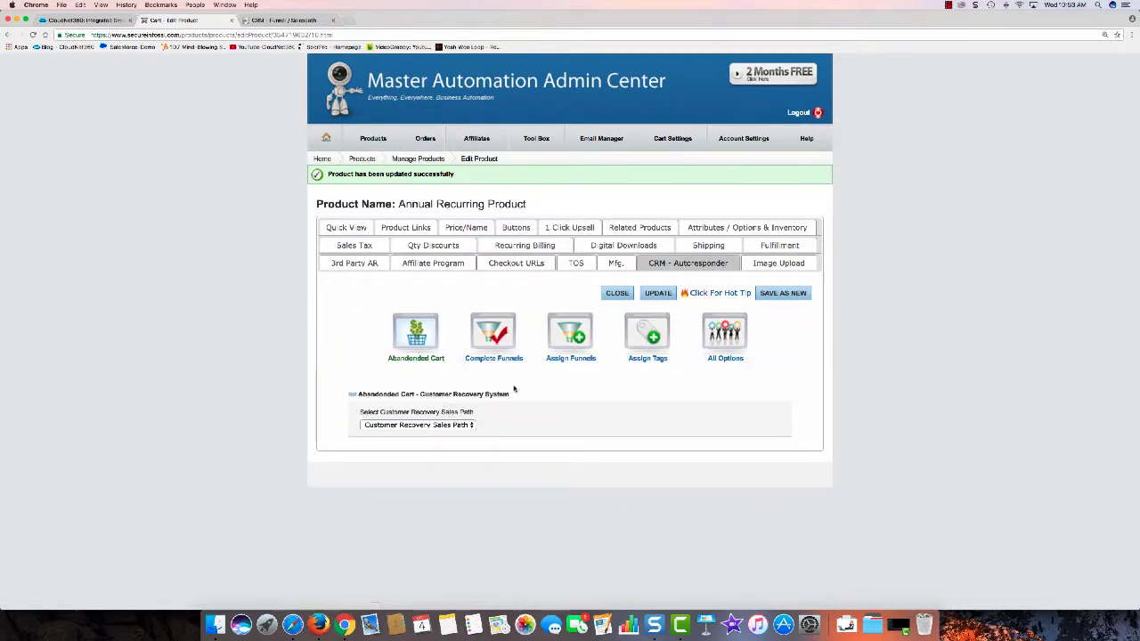
pyautogui.click(570, 337)
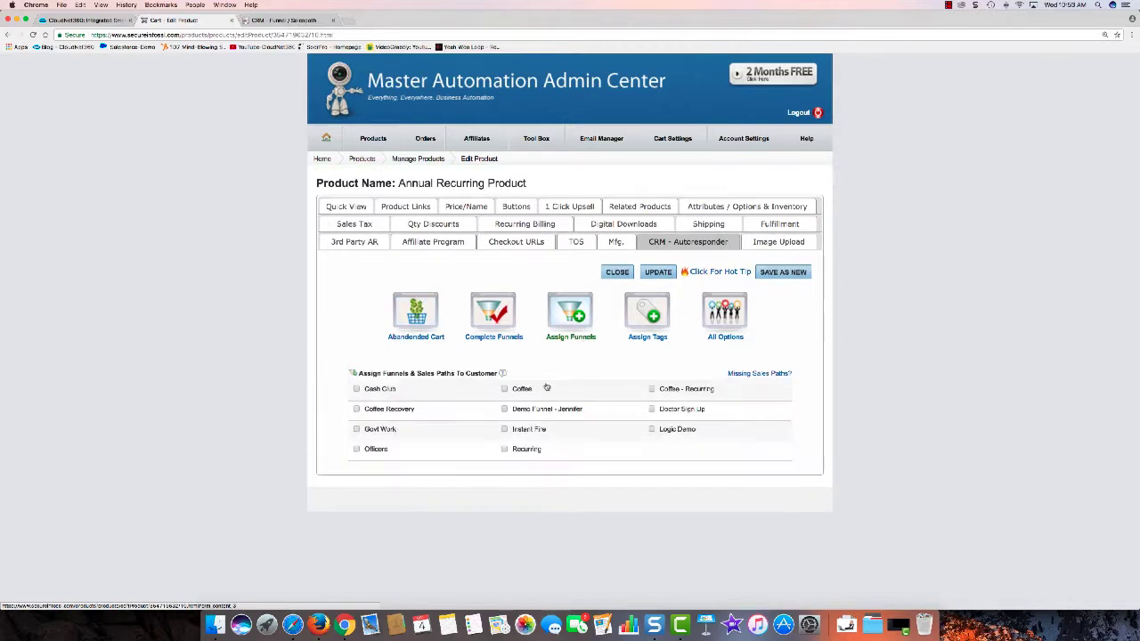
pyautogui.click(504, 449)
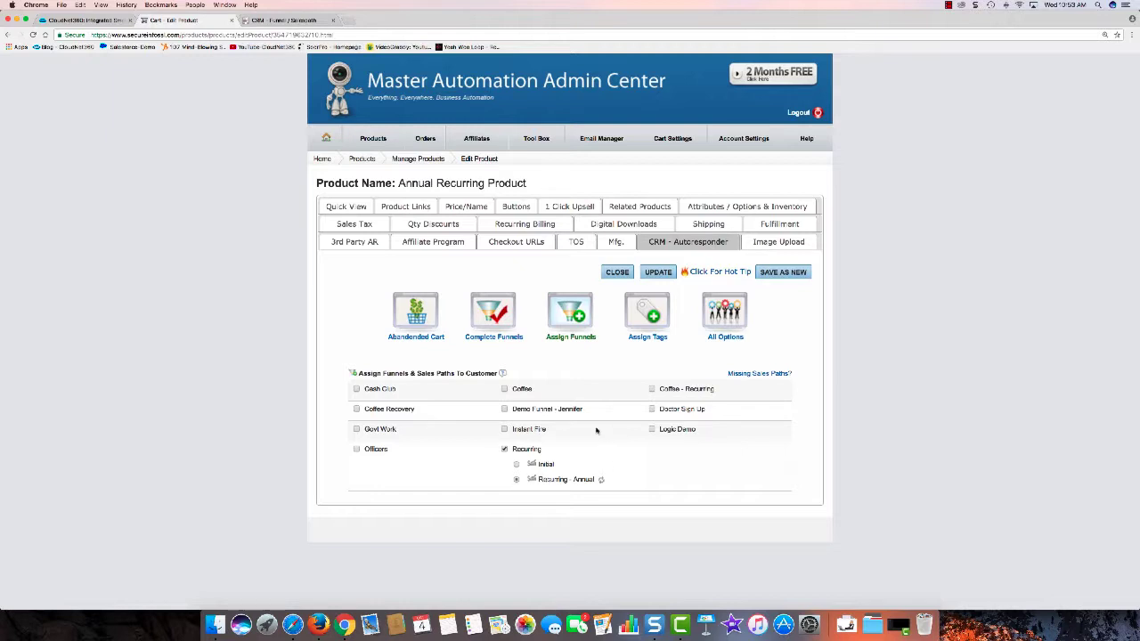
pyautogui.click(651, 389)
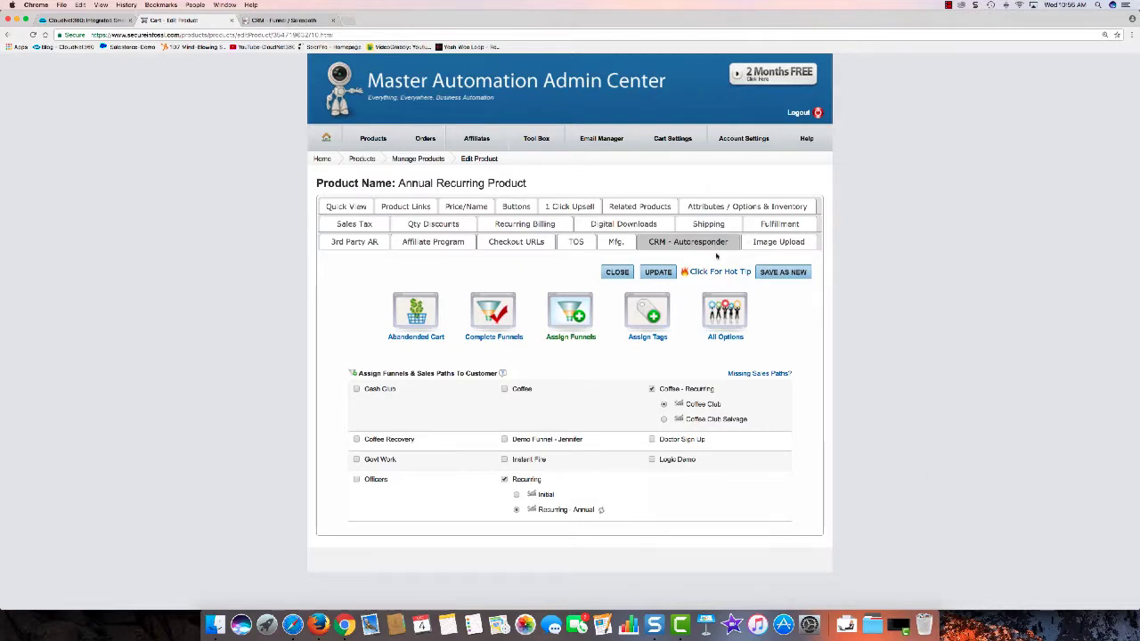
pyautogui.click(662, 276)
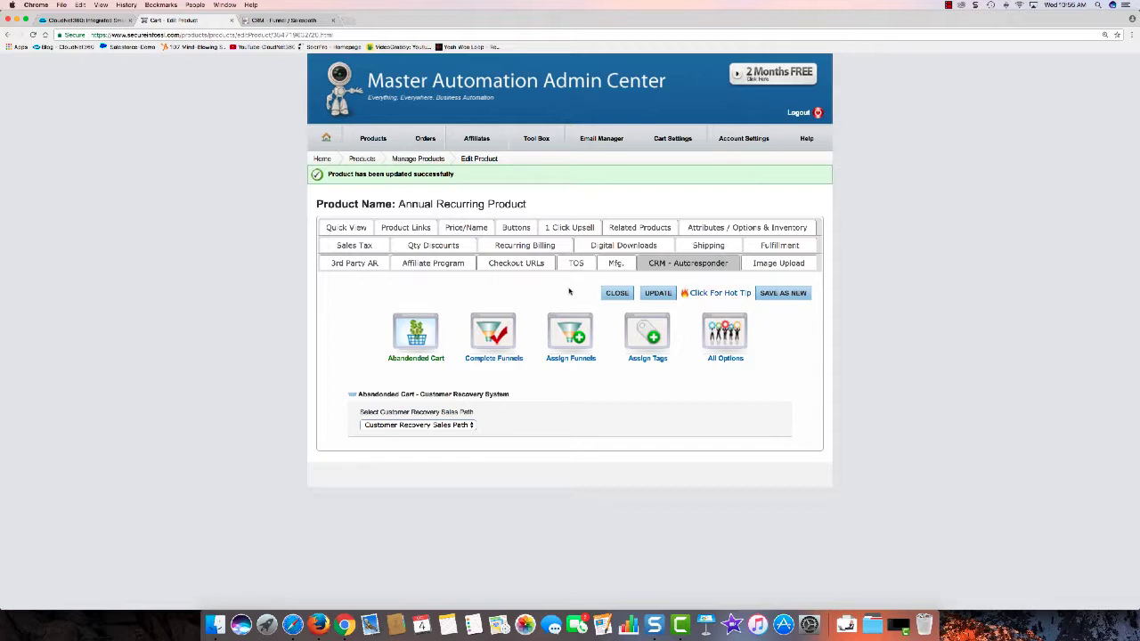
# Step: Enable Accept Pay Later in the product's Price/Name settings and update
pyautogui.click(464, 229)
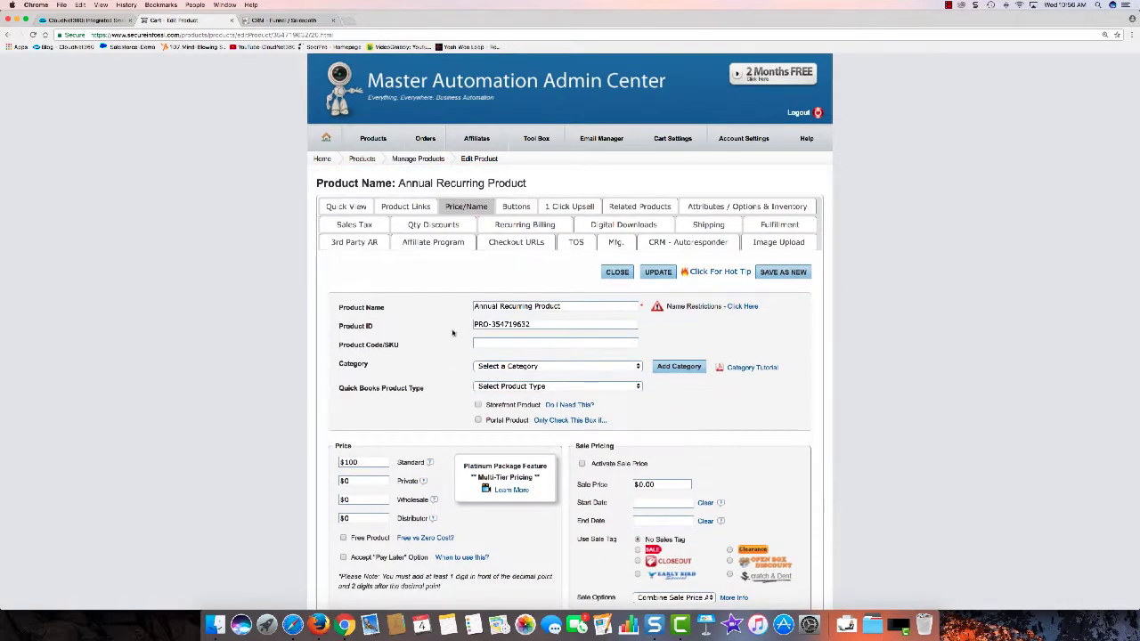
pyautogui.scroll(-4, 450, 329)
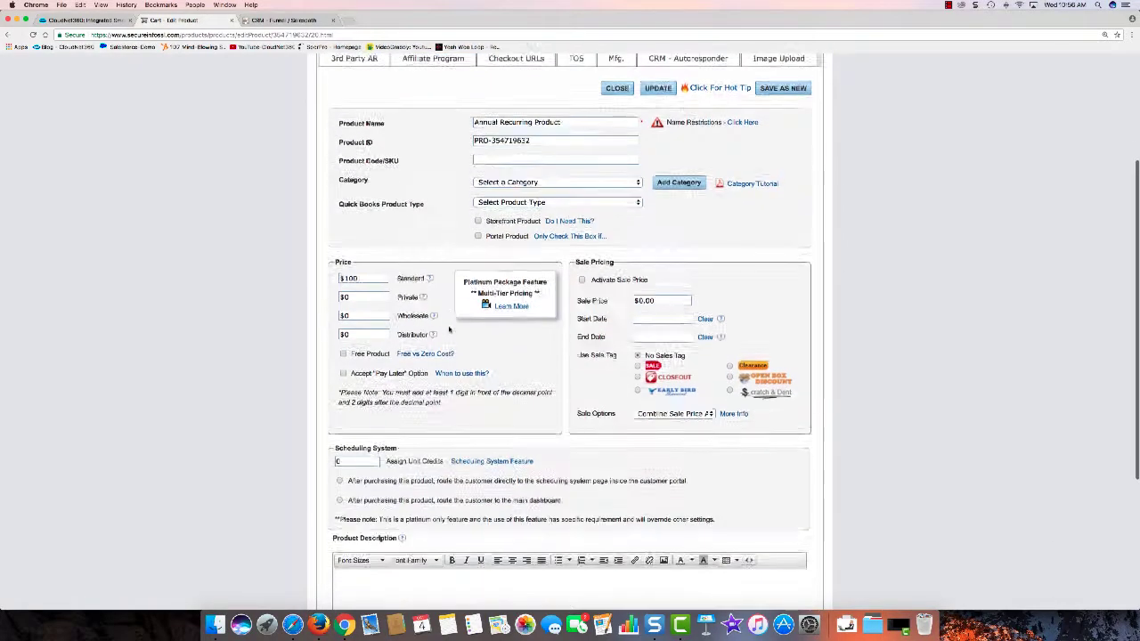
pyautogui.scroll(2, 435, 315)
pyautogui.scroll(1, 436, 314)
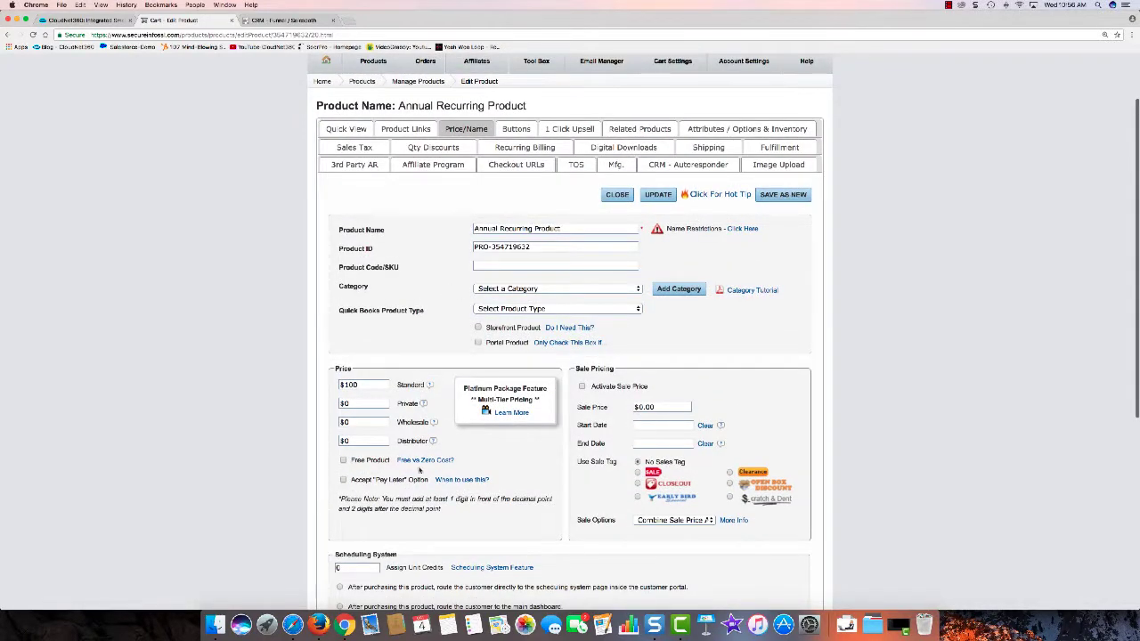
pyautogui.click(344, 480)
pyautogui.click(658, 194)
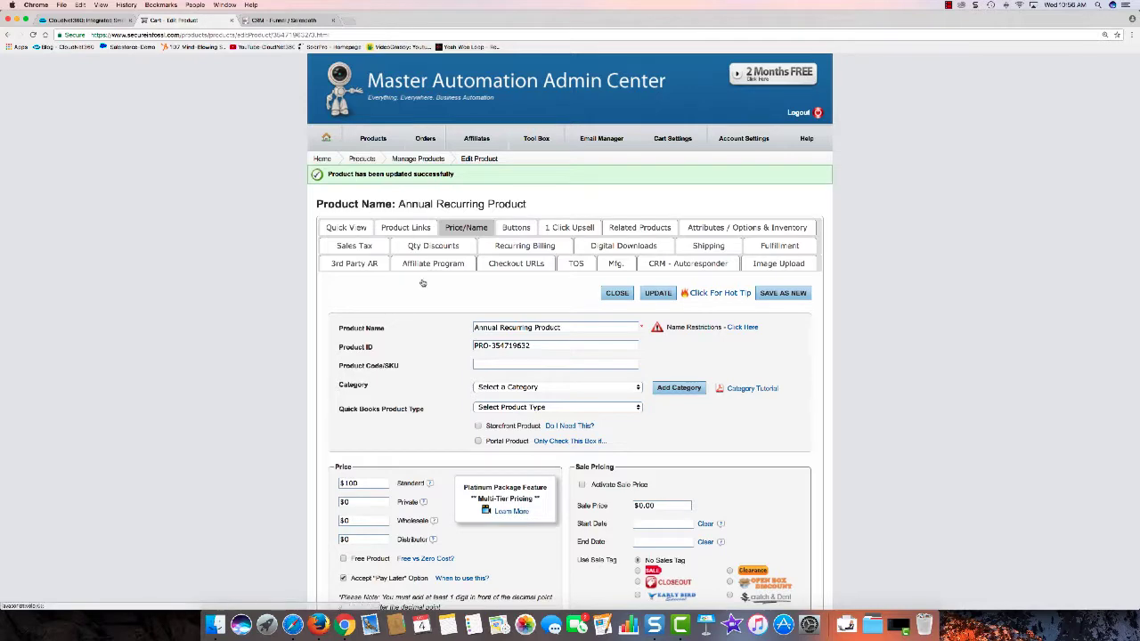
# Step: Create a checkout link for the product under Product Links
pyautogui.click(406, 228)
pyautogui.scroll(-3, 600, 407)
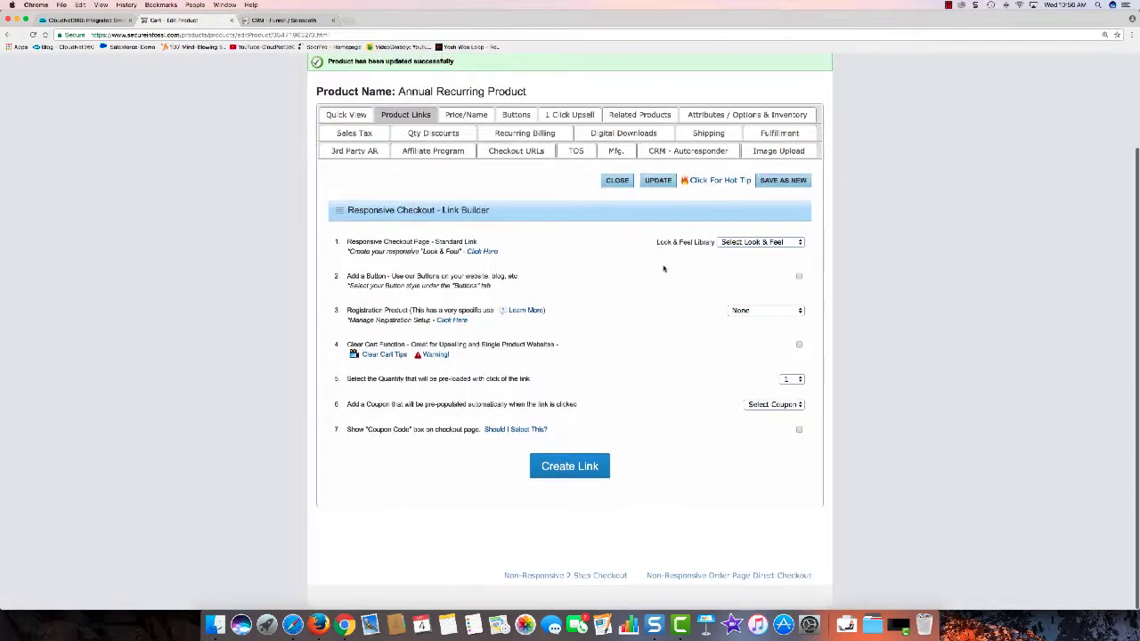
pyautogui.click(580, 469)
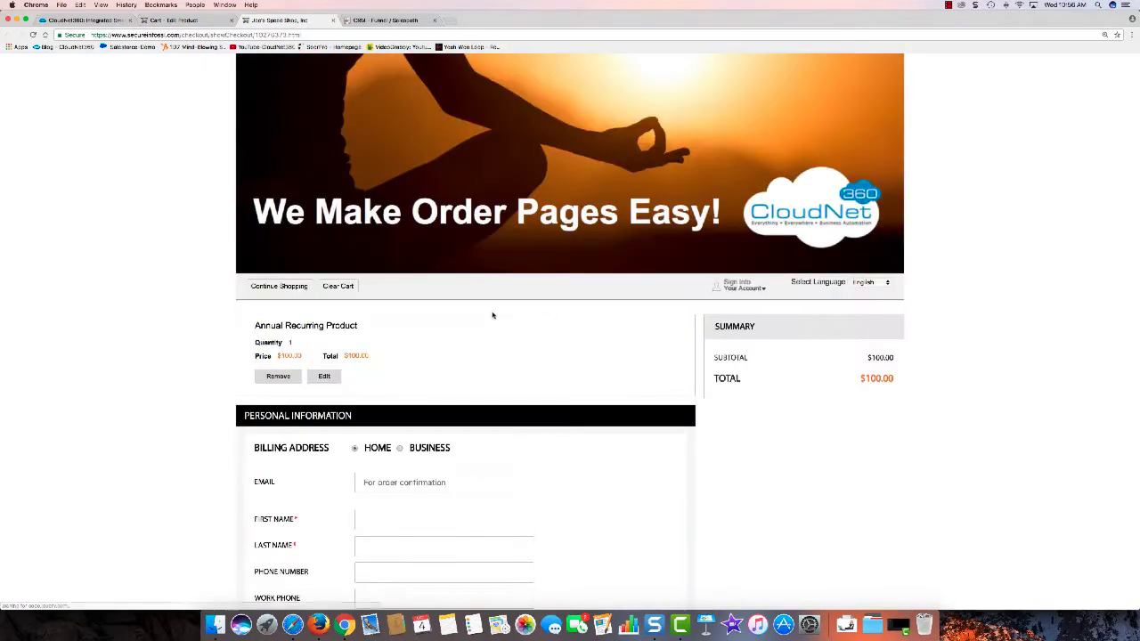
# Step: Fill in the buyer's e-mail address, first name and phone number on the checkout form
pyautogui.scroll(-5, 428, 232)
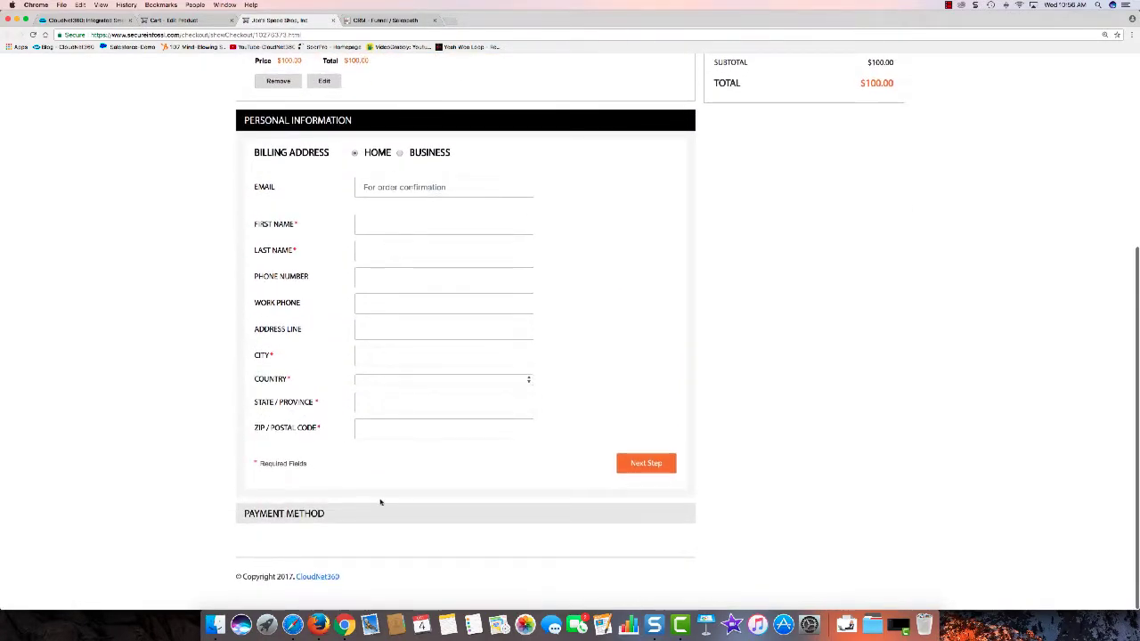
pyautogui.click(406, 188)
pyautogui.write('jim')
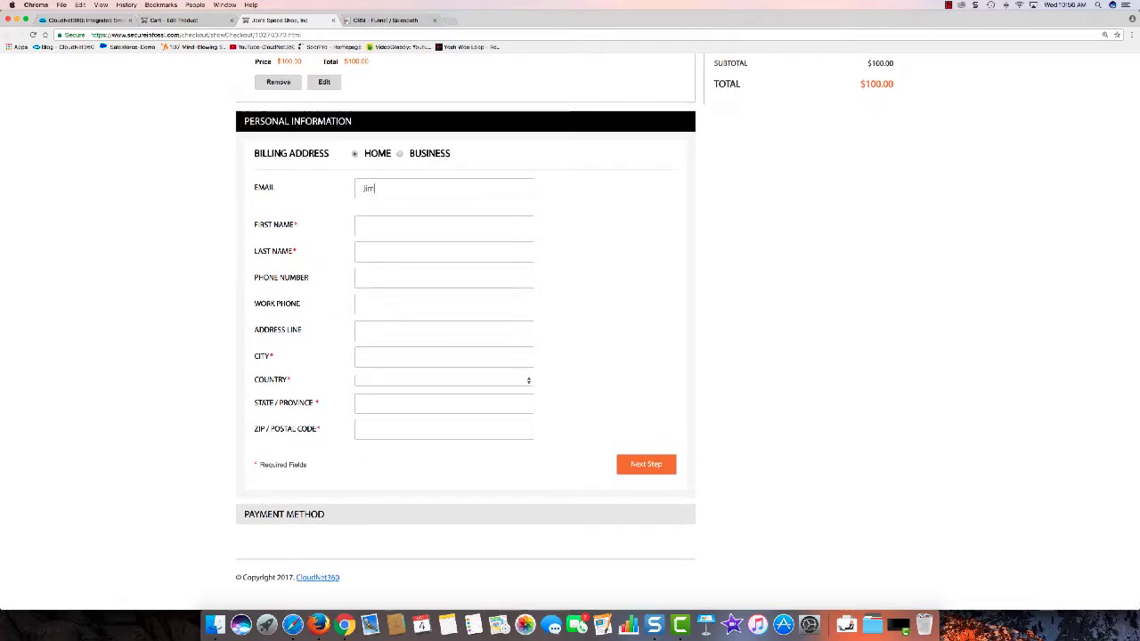
pyautogui.write('bob@')
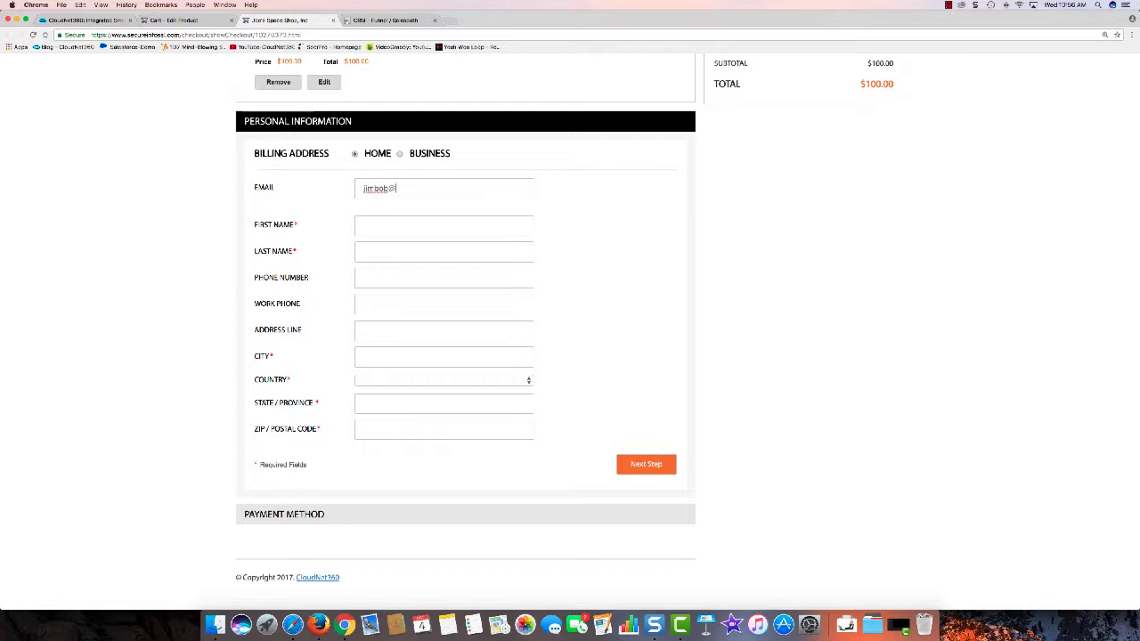
pyautogui.write('example.com')
pyautogui.click(400, 224)
pyautogui.write('Jim')
pyautogui.press('Tab')
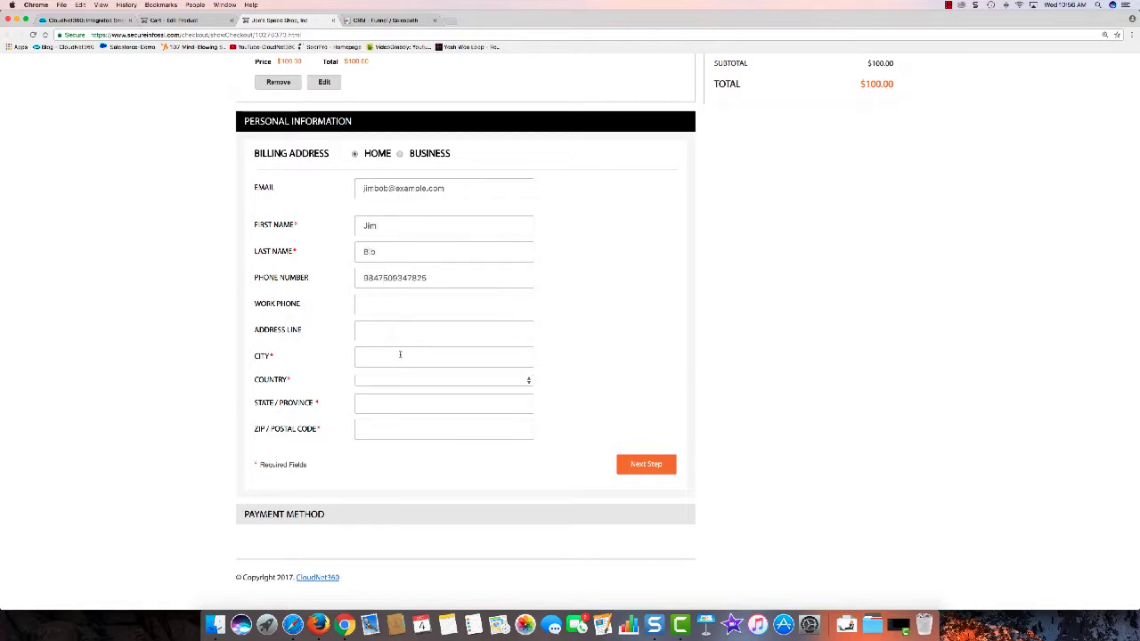
# Step: Enter the billing city, United States, the state and ZIP code, then continue to payment
pyautogui.click(400, 354)
pyautogui.write('Milwaukee')
pyautogui.click(397, 378)
pyautogui.click(399, 393)
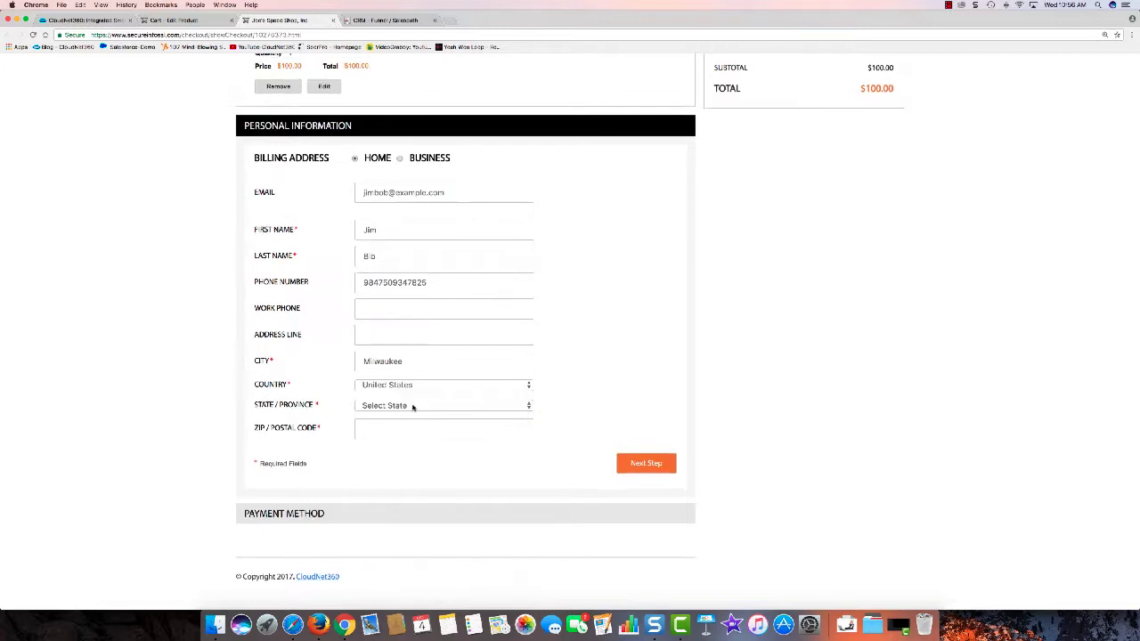
pyautogui.click(412, 406)
pyautogui.scroll(-5, 391, 535)
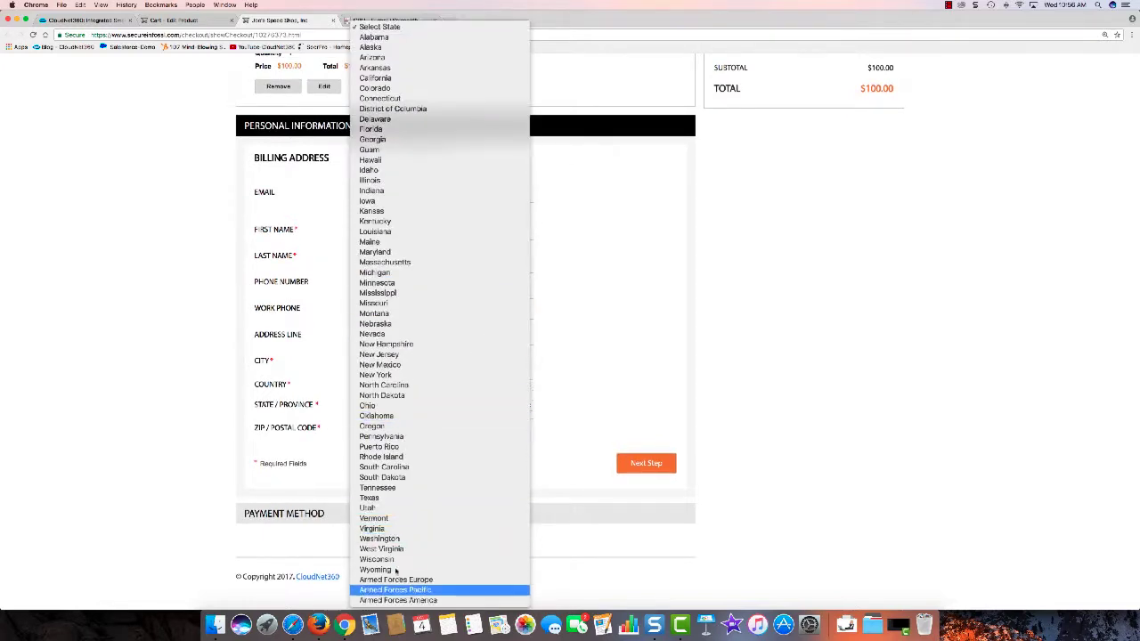
pyautogui.click(392, 559)
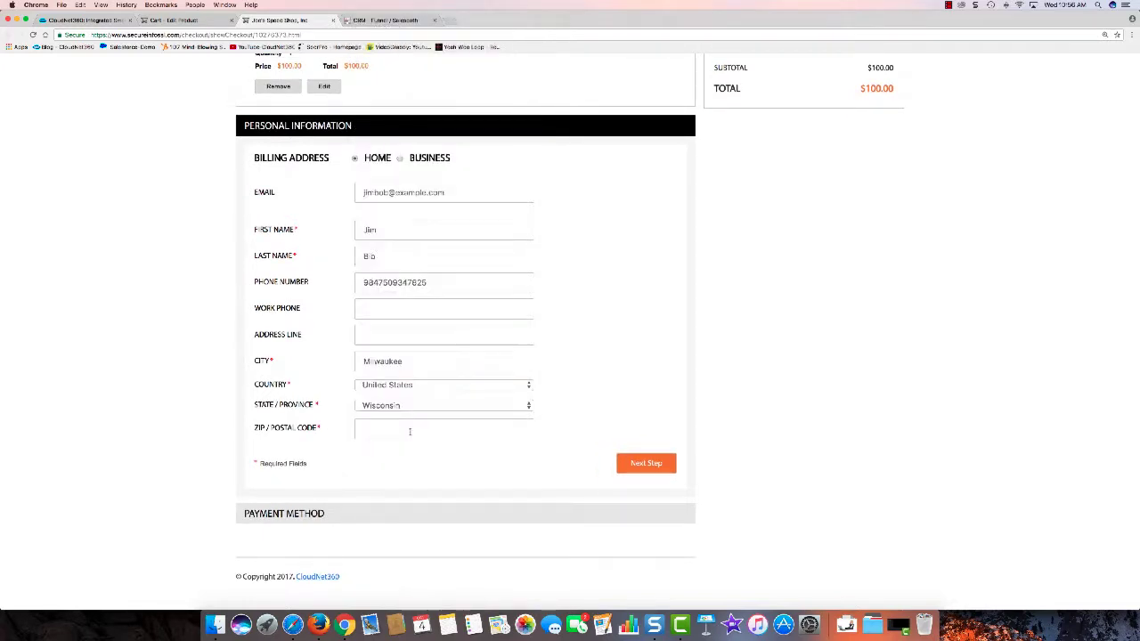
pyautogui.click(409, 432)
pyautogui.write('53207')
pyautogui.click(637, 463)
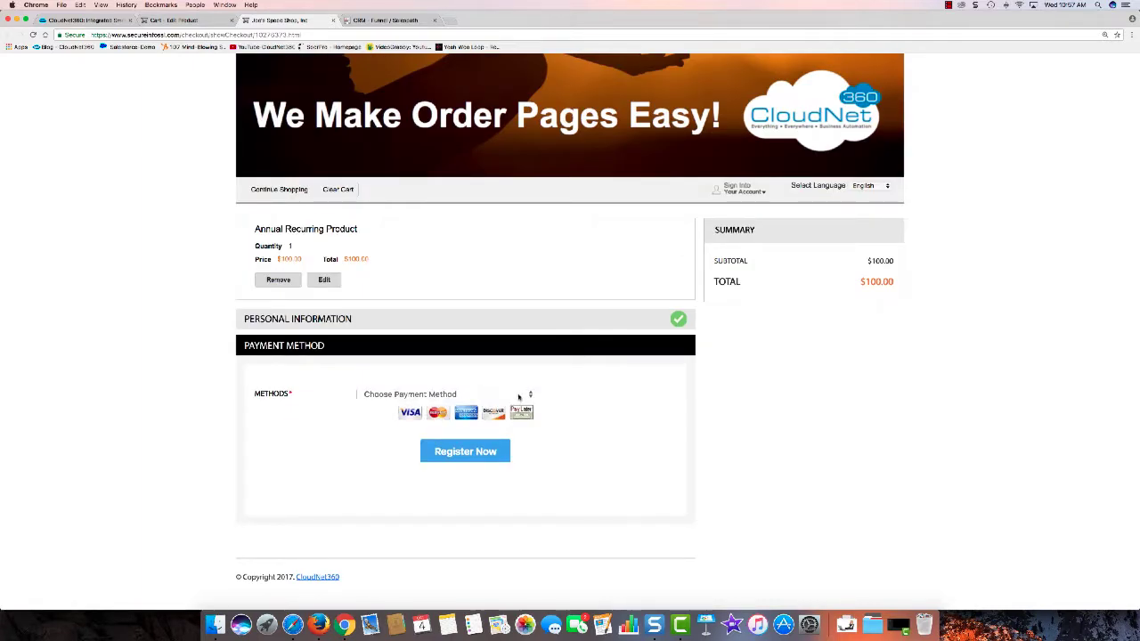
# Step: Choose 'Pay Later - Bill Me' as the payment method and submit the order with Register Now
pyautogui.click(518, 397)
pyautogui.press('Down')
pyautogui.press('Down')
pyautogui.press('Down')
pyautogui.press('Down')
pyautogui.press('Down')
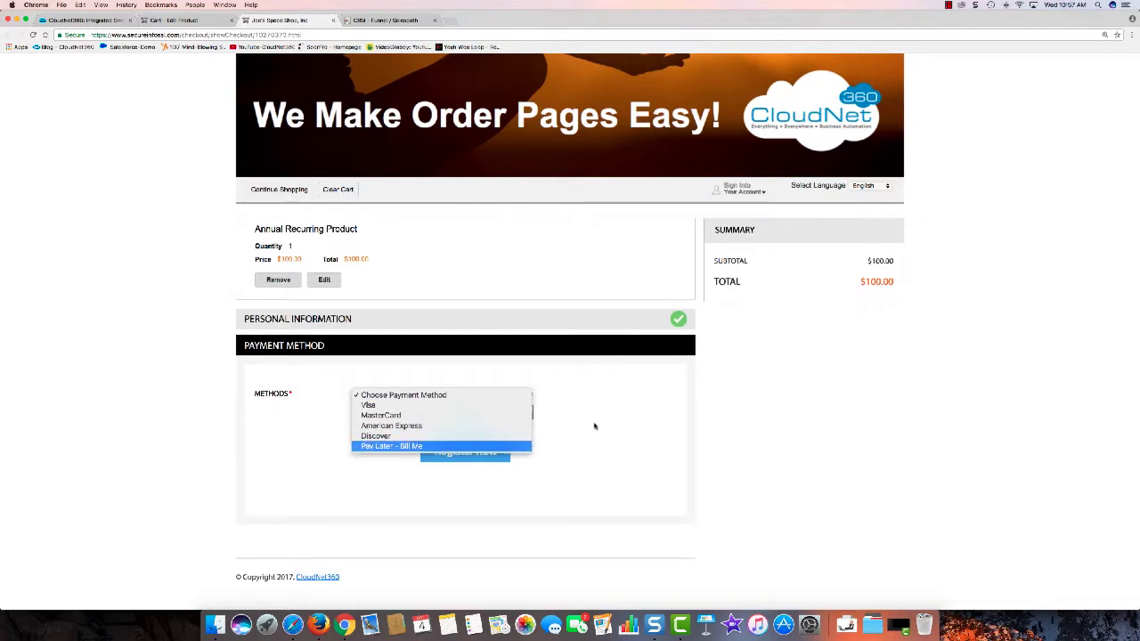
pyautogui.press('Return')
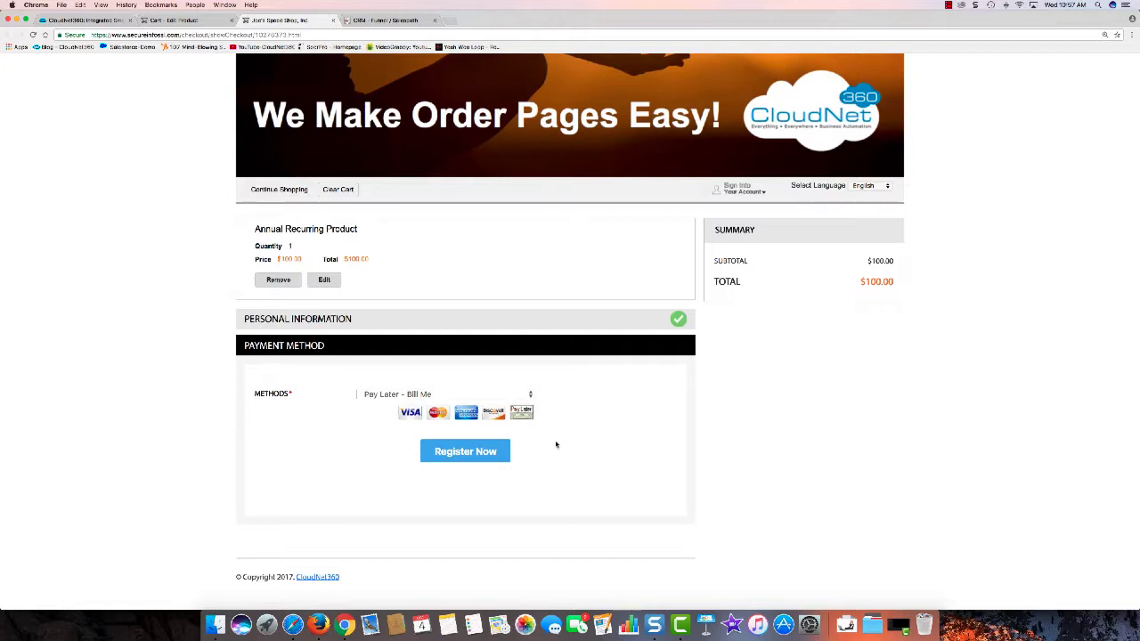
pyautogui.click(491, 453)
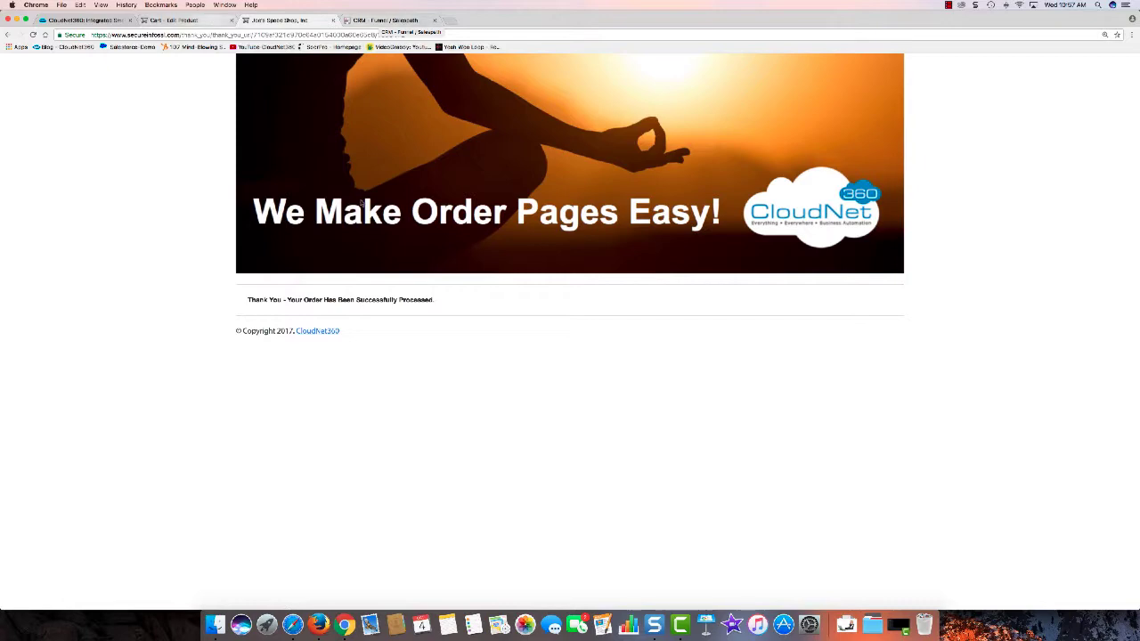
# Step: Search all orders with the advanced search filtered to Pay Later charge status
pyautogui.click(207, 19)
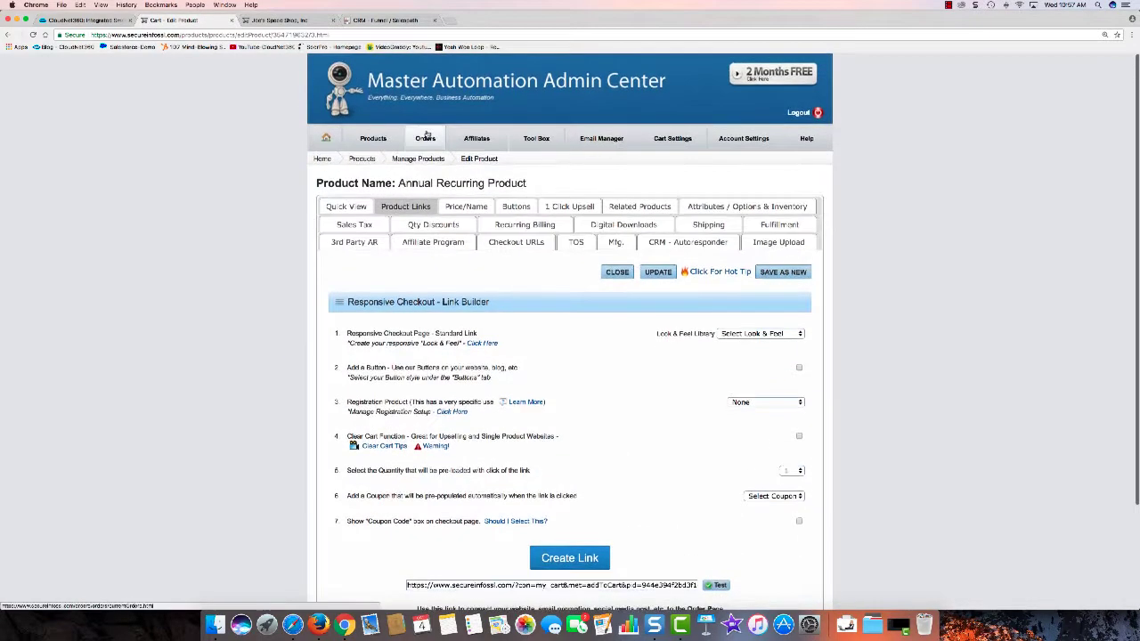
pyautogui.click(425, 141)
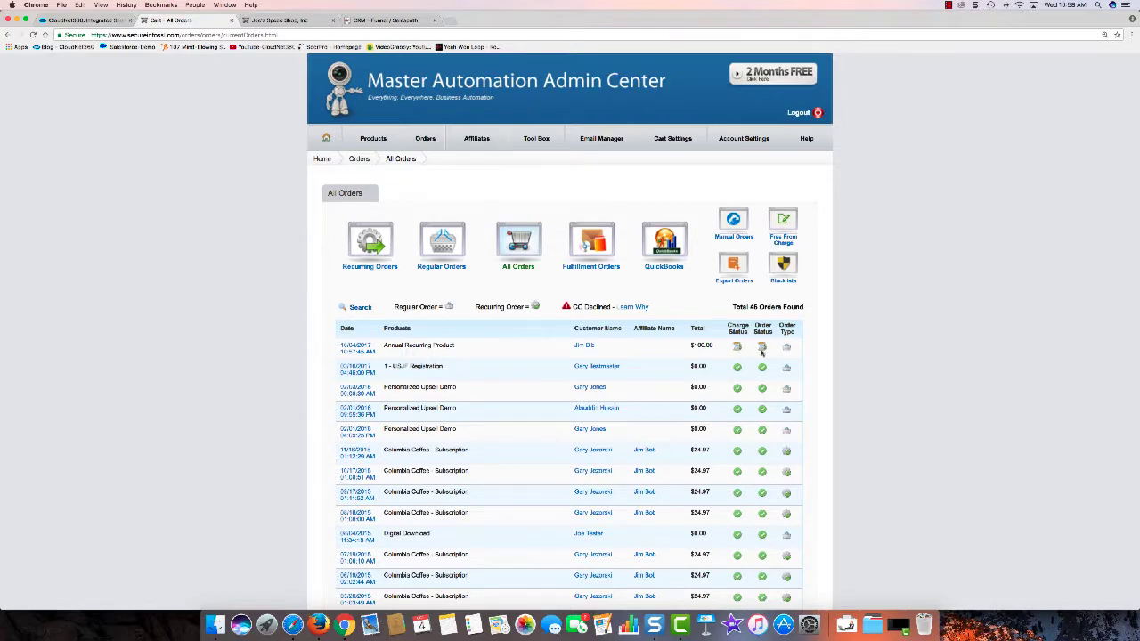
pyautogui.click(361, 308)
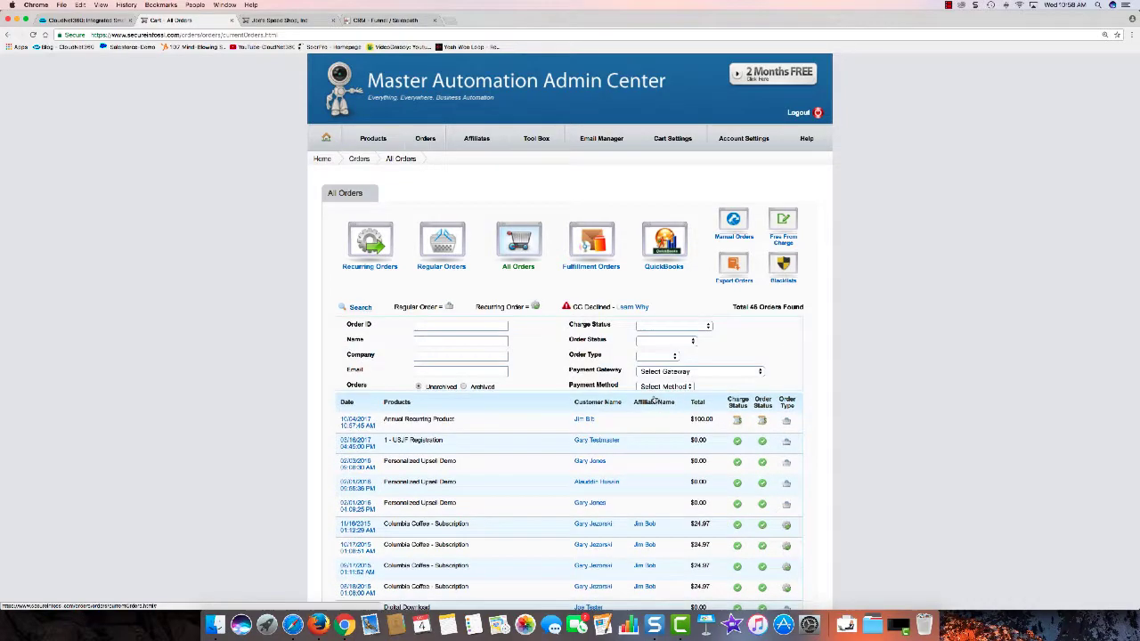
pyautogui.click(683, 330)
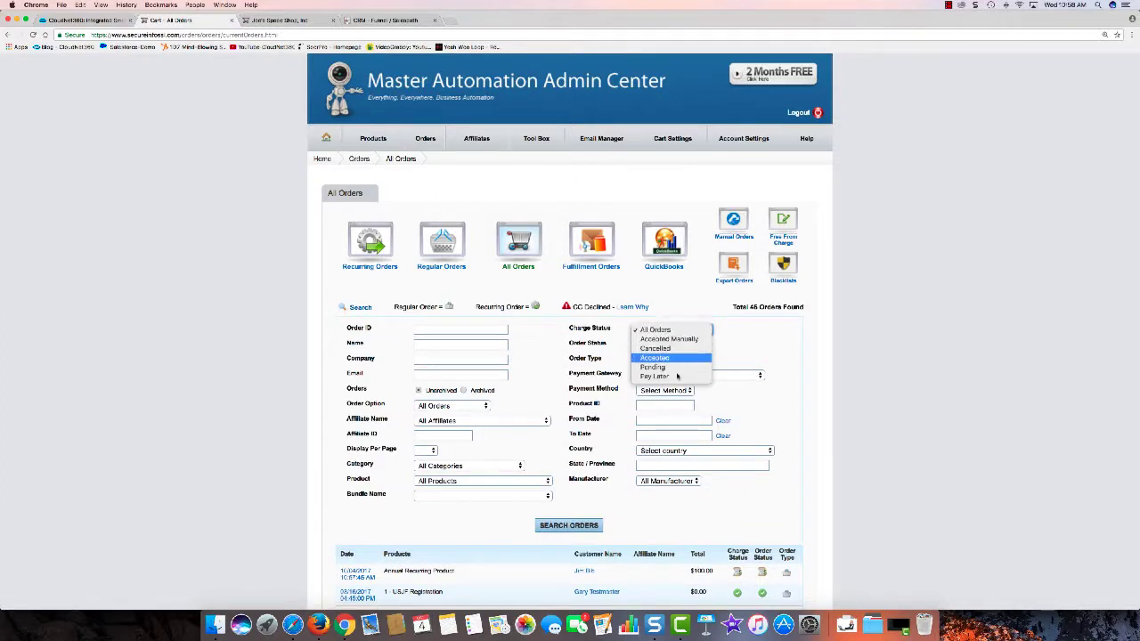
pyautogui.click(680, 375)
pyautogui.click(568, 526)
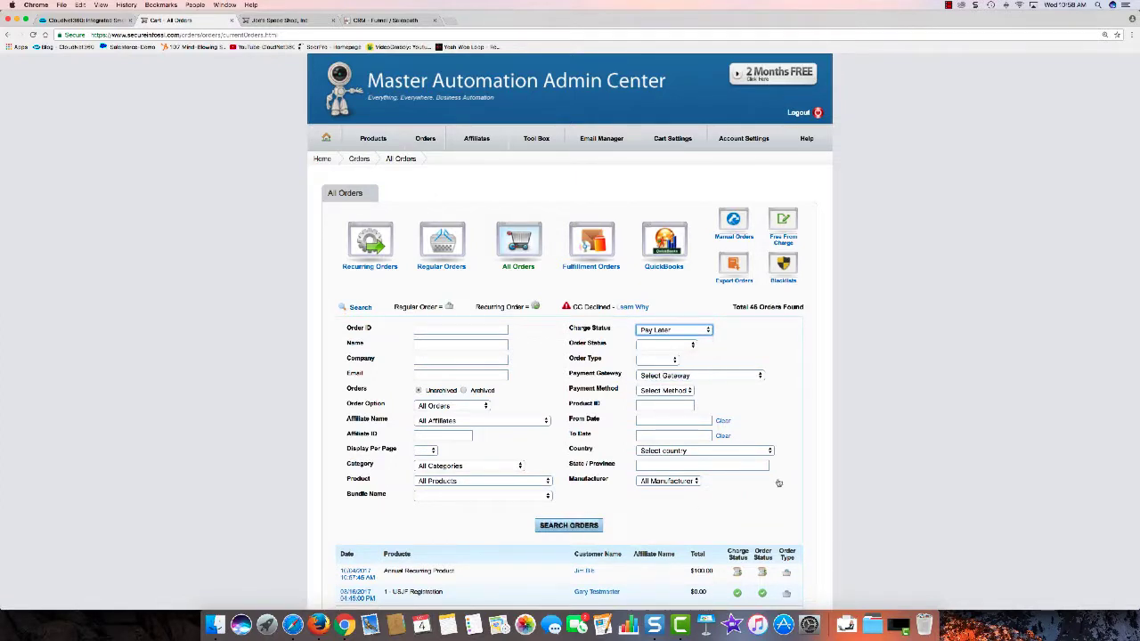
pyautogui.scroll(-3, 683, 433)
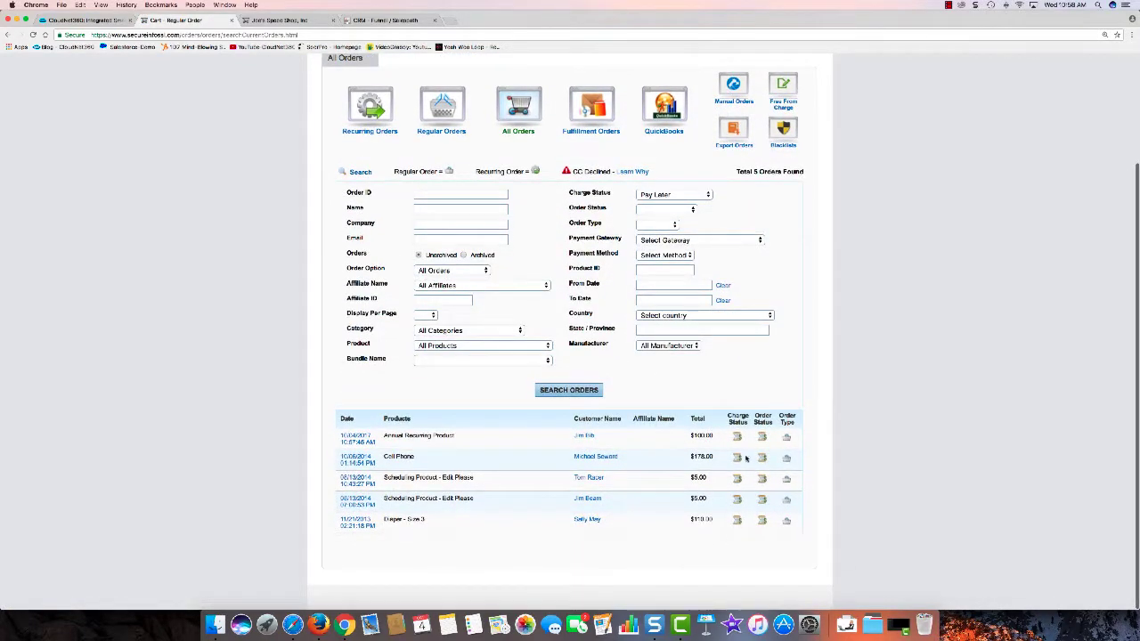
# Step: Approve the new Annual Recurring Product order's pay-later charge and return to the orders list
pyautogui.click(360, 440)
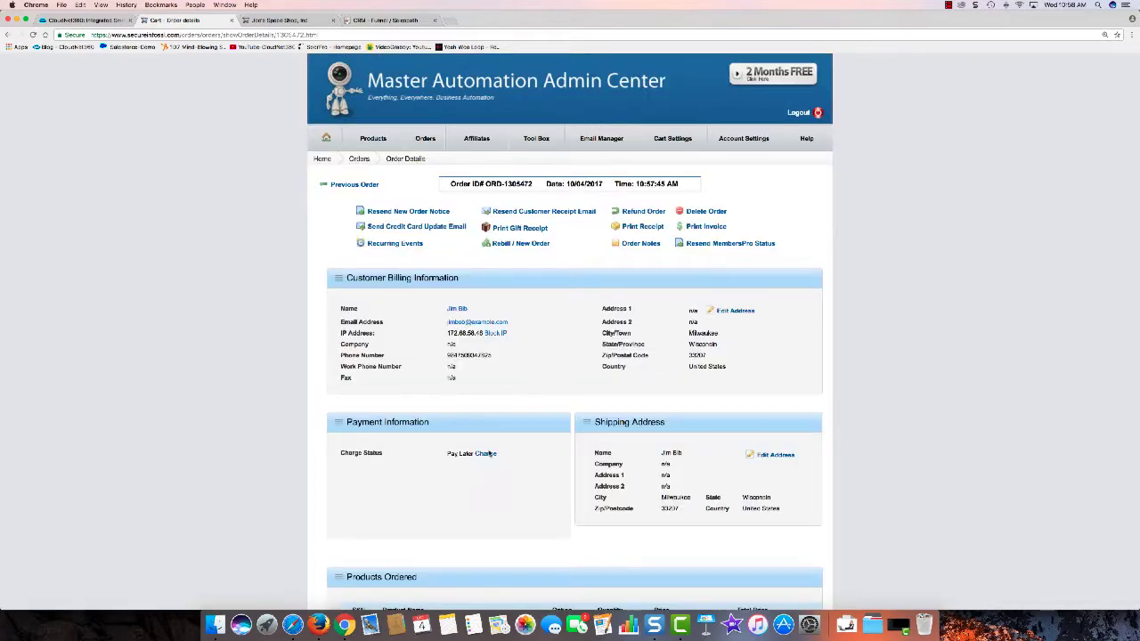
pyautogui.scroll(-3, 517, 346)
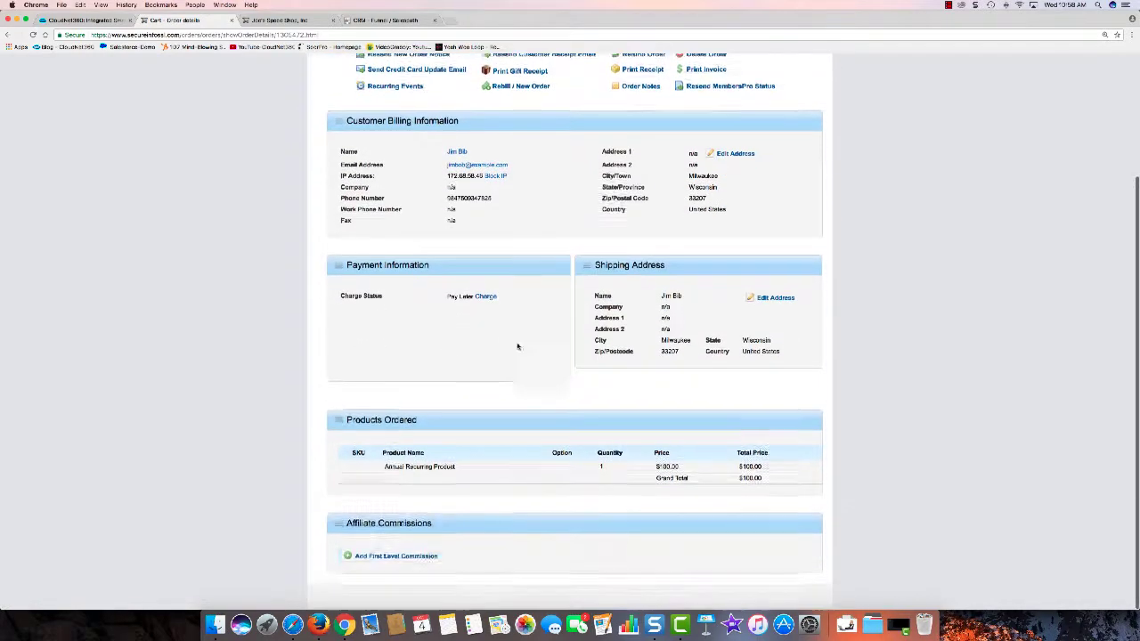
pyautogui.click(485, 297)
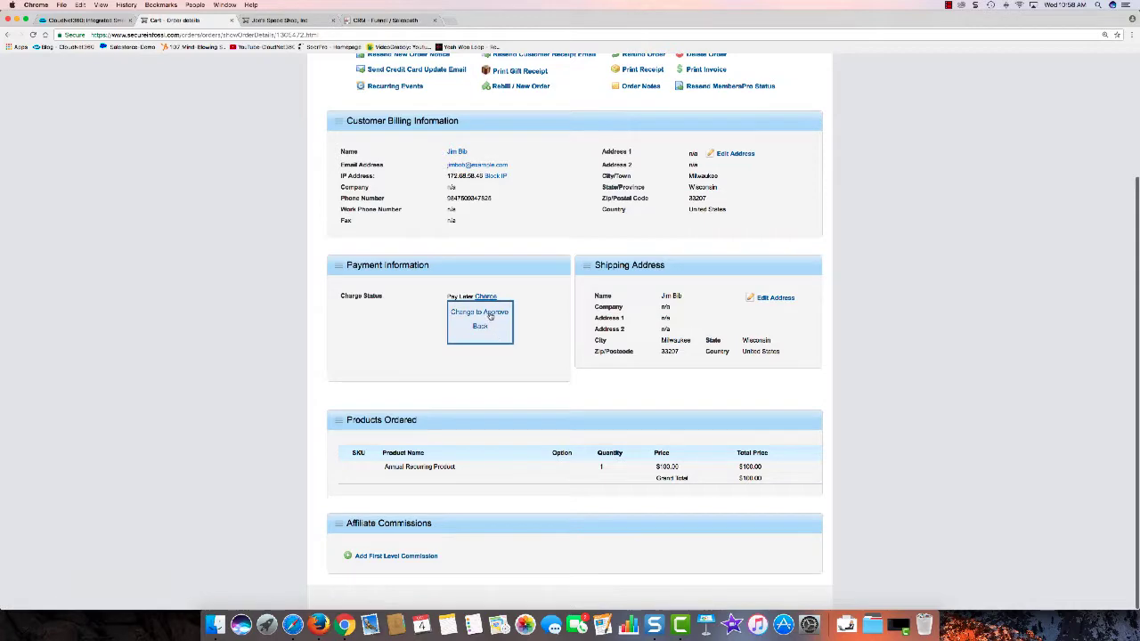
pyautogui.click(489, 314)
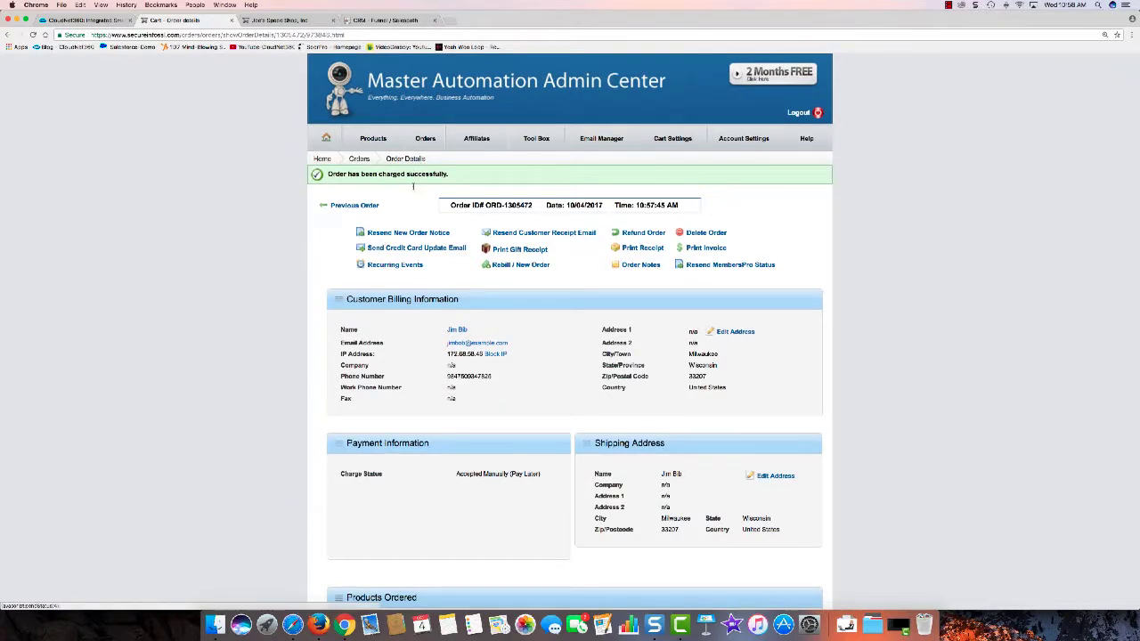
pyautogui.click(426, 140)
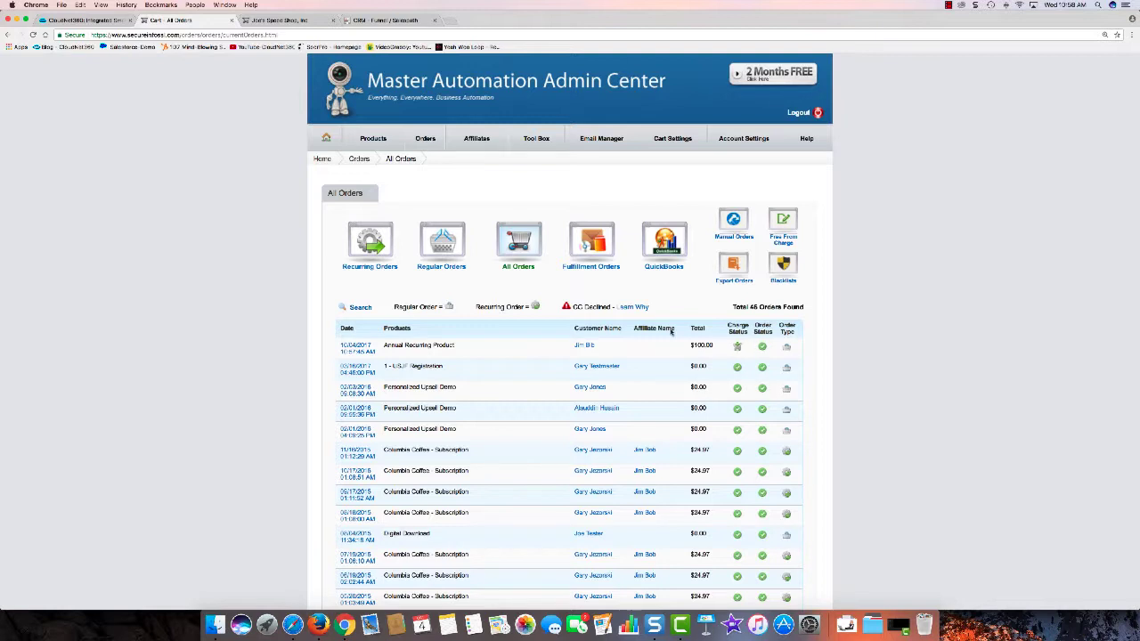
# Step: Open the new customer from Customer Management and review the Address, Business and Home tabs
pyautogui.click(381, 19)
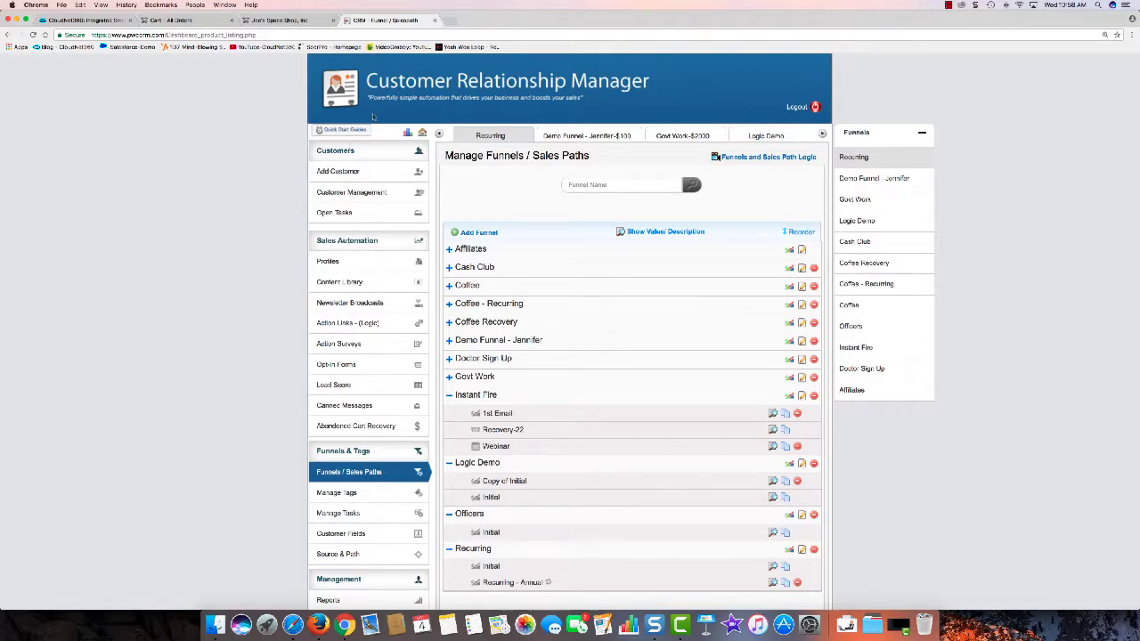
pyautogui.click(364, 191)
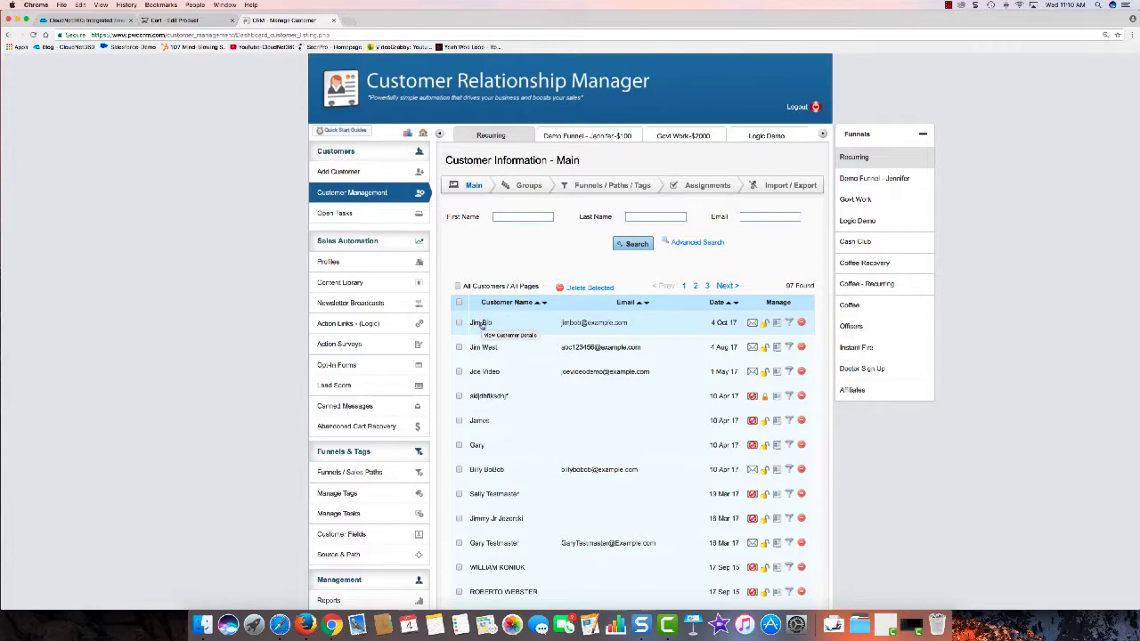
pyautogui.click(481, 323)
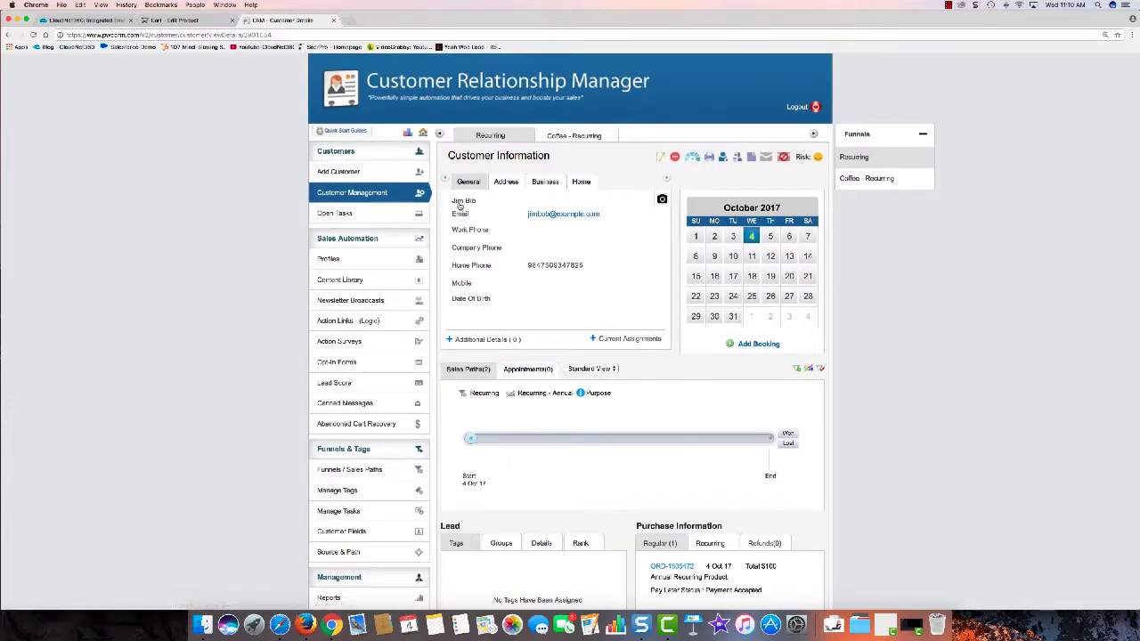
pyautogui.click(503, 182)
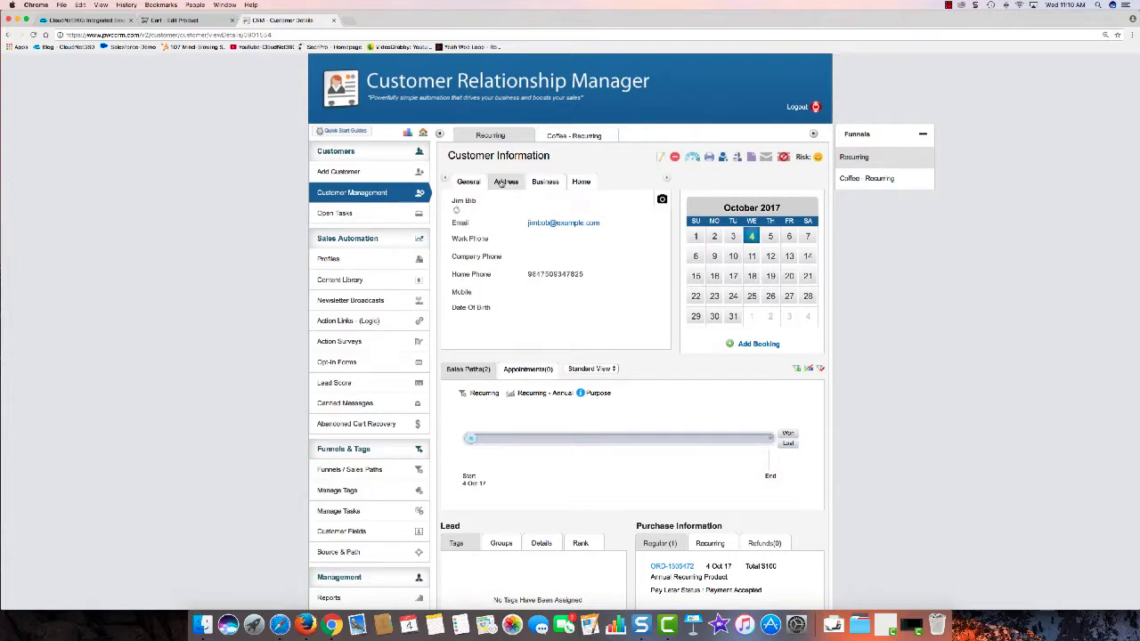
pyautogui.click(545, 182)
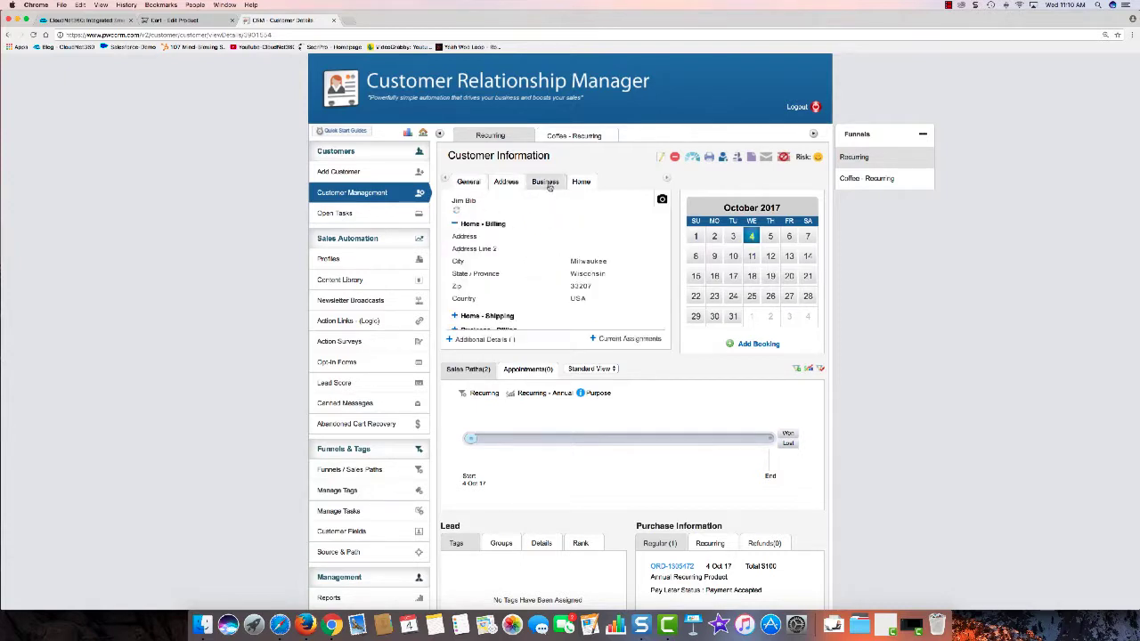
pyautogui.click(581, 182)
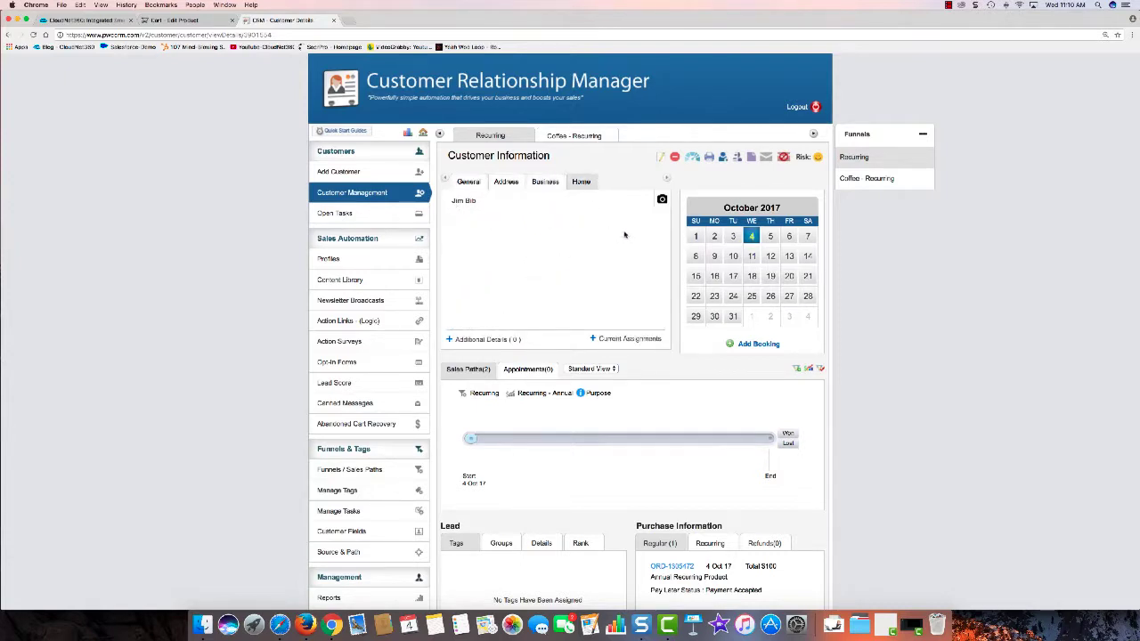
pyautogui.click(468, 188)
pyautogui.scroll(-3, 593, 287)
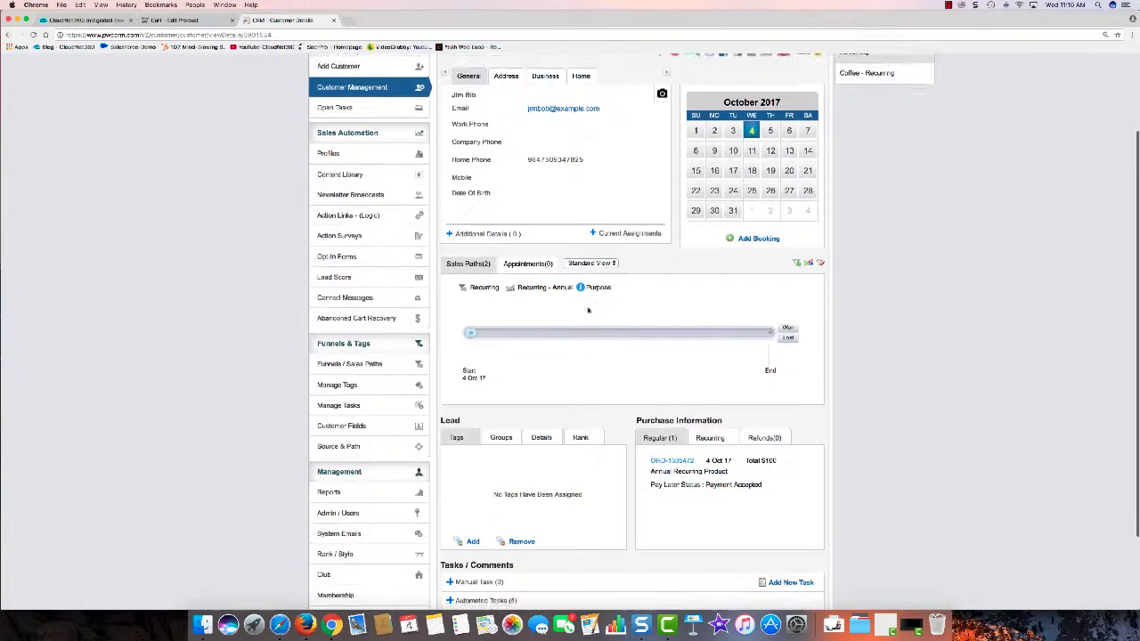
pyautogui.scroll(3, 611, 290)
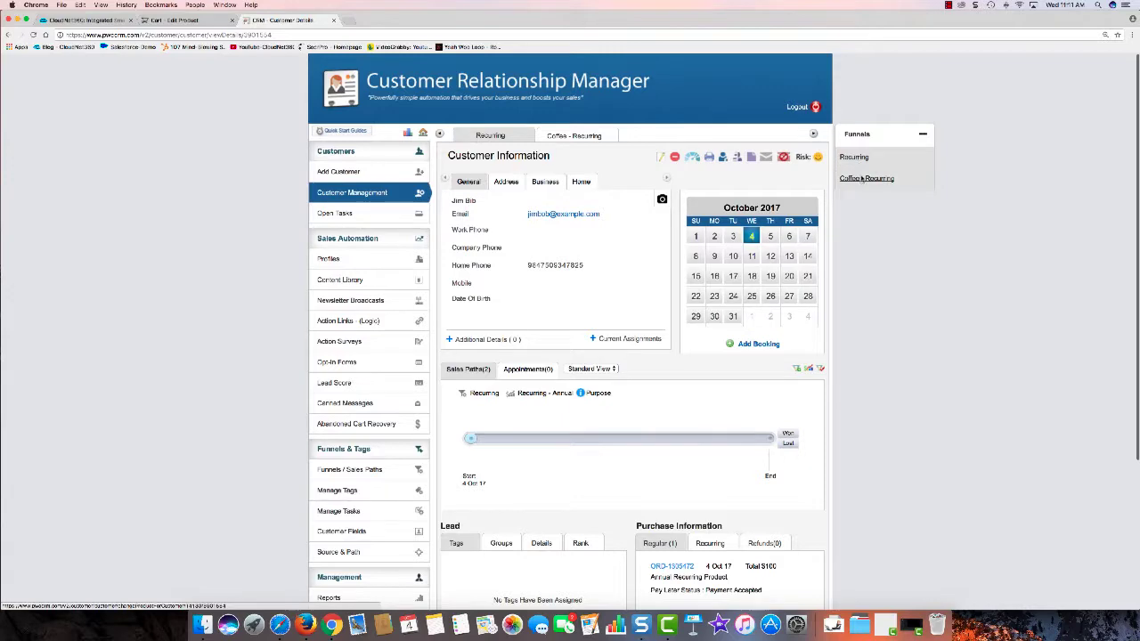
pyautogui.click(595, 370)
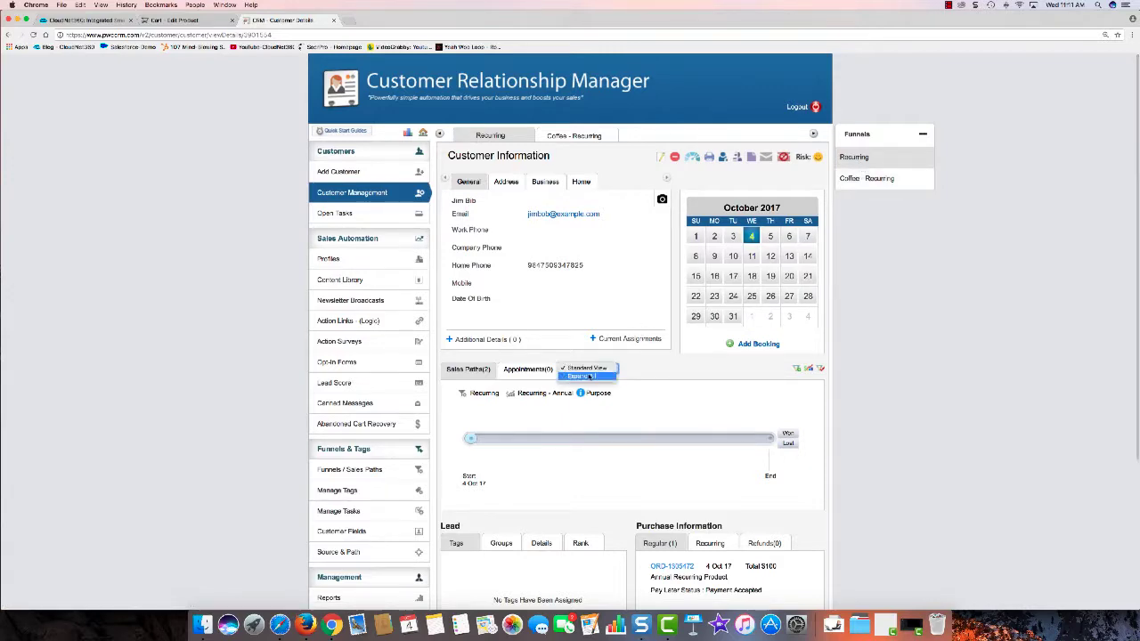
pyautogui.click(653, 368)
pyautogui.scroll(-3, 654, 368)
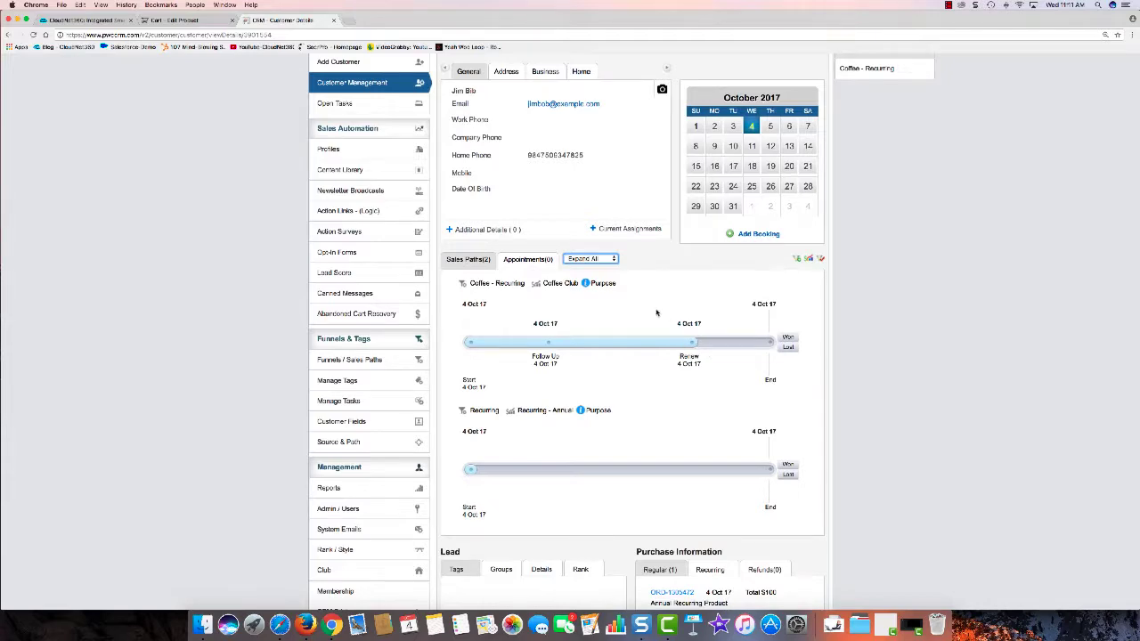
pyautogui.scroll(-2, 636, 365)
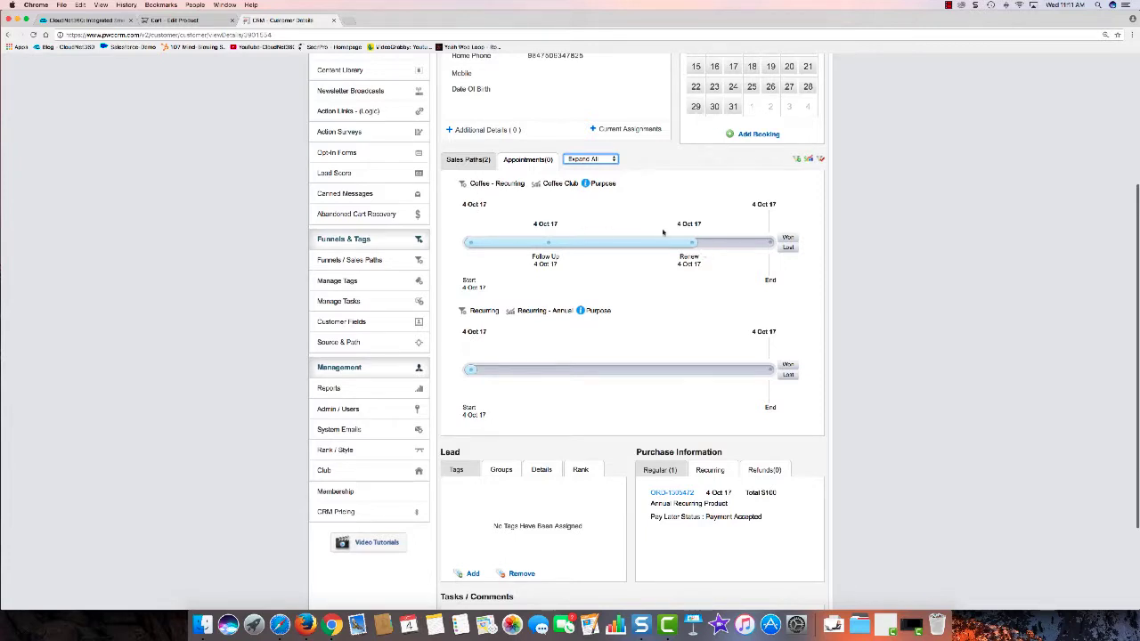
pyautogui.click(604, 185)
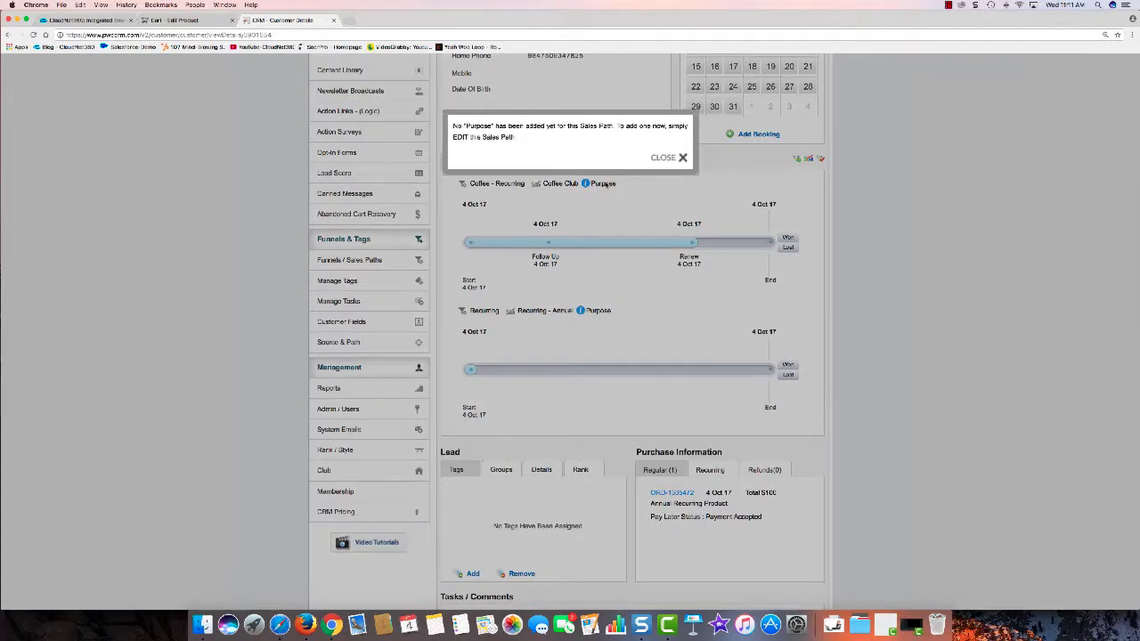
pyautogui.click(673, 158)
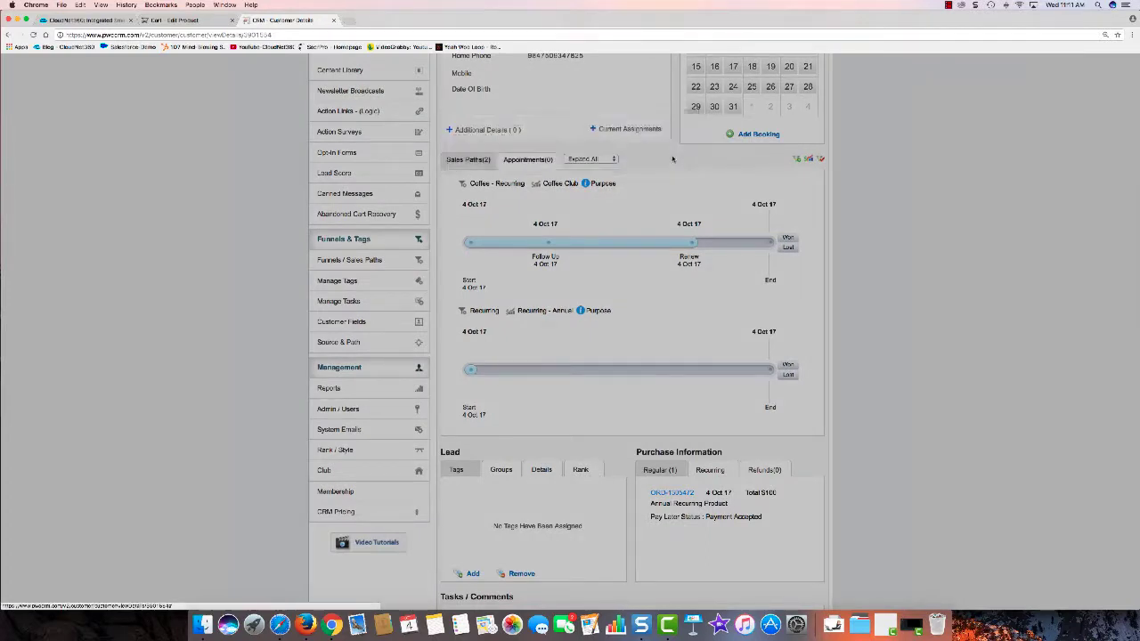
pyautogui.click(599, 313)
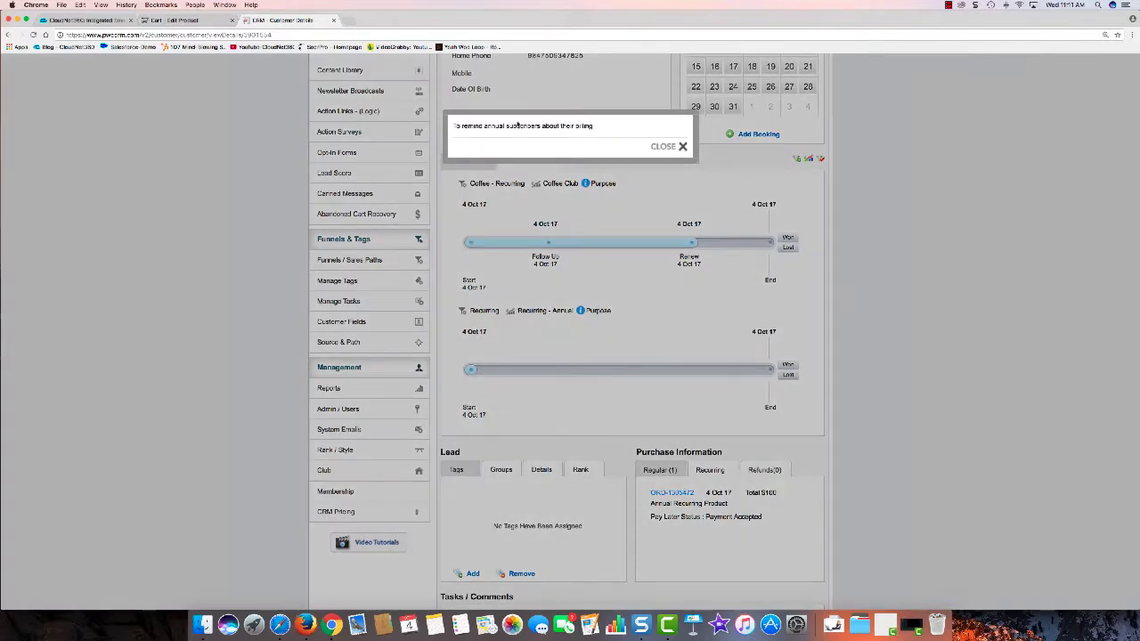
pyautogui.click(648, 148)
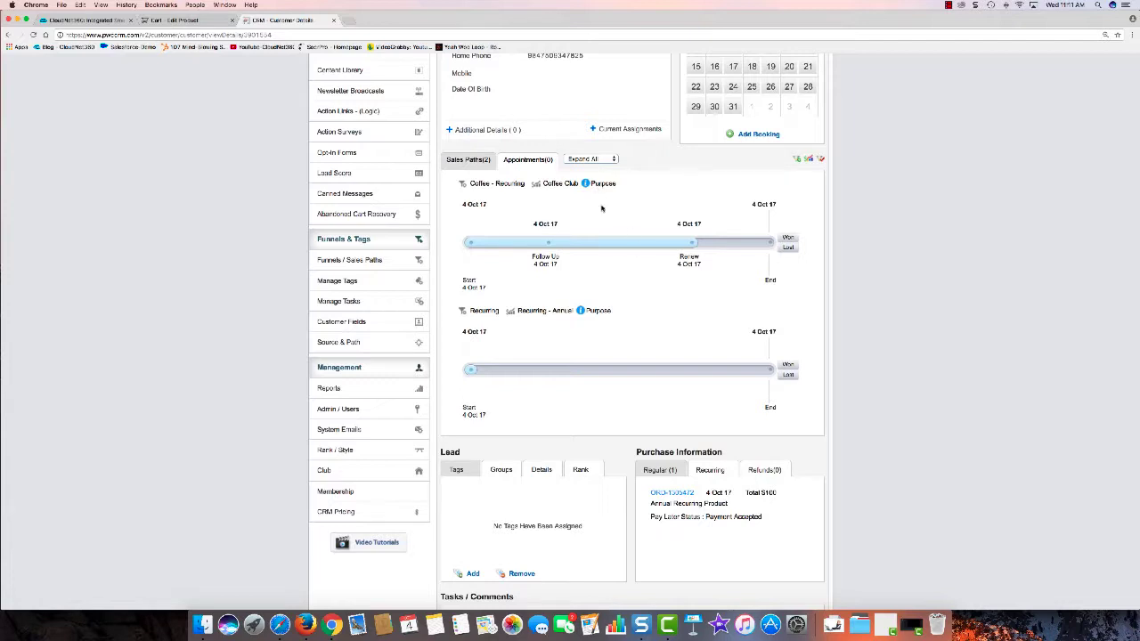
pyautogui.click(599, 312)
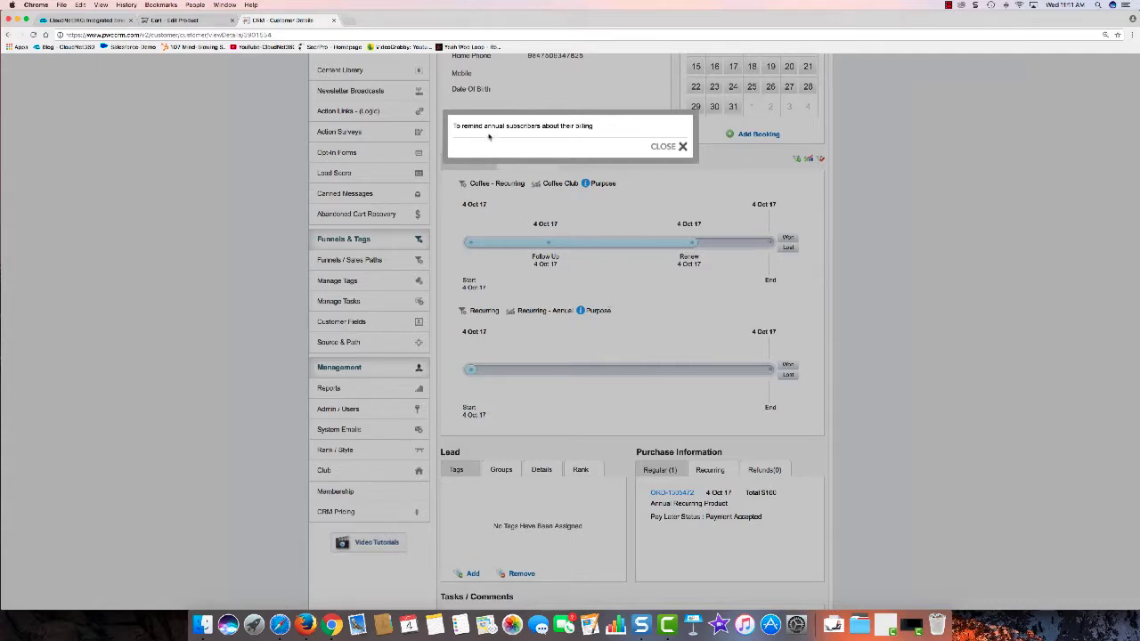
pyautogui.click(681, 146)
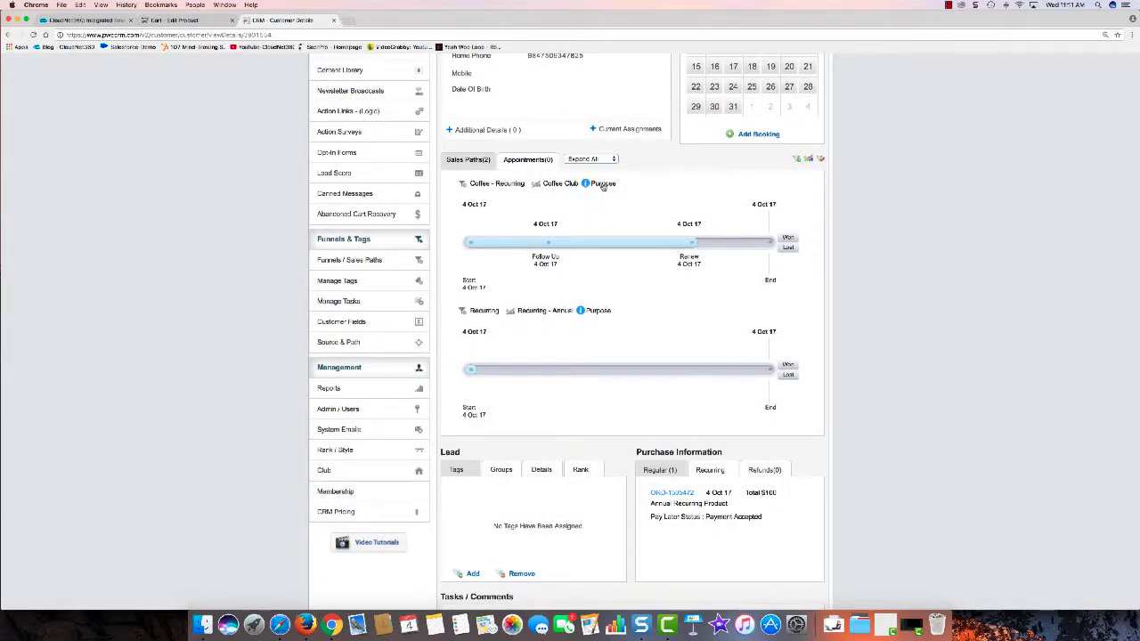
pyautogui.click(603, 184)
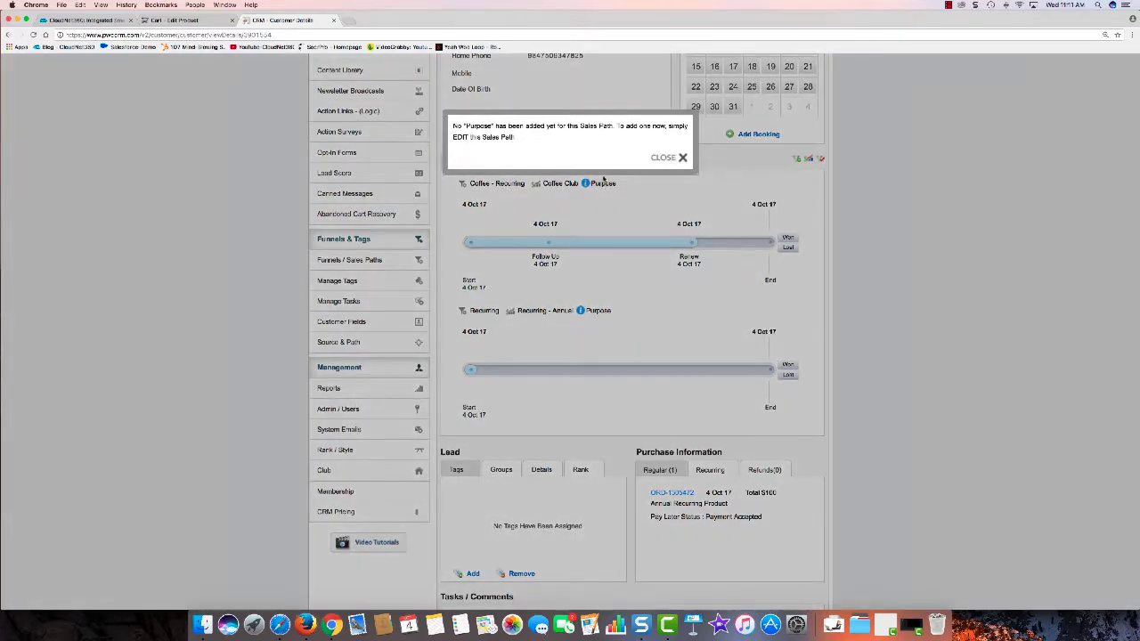
pyautogui.click(659, 158)
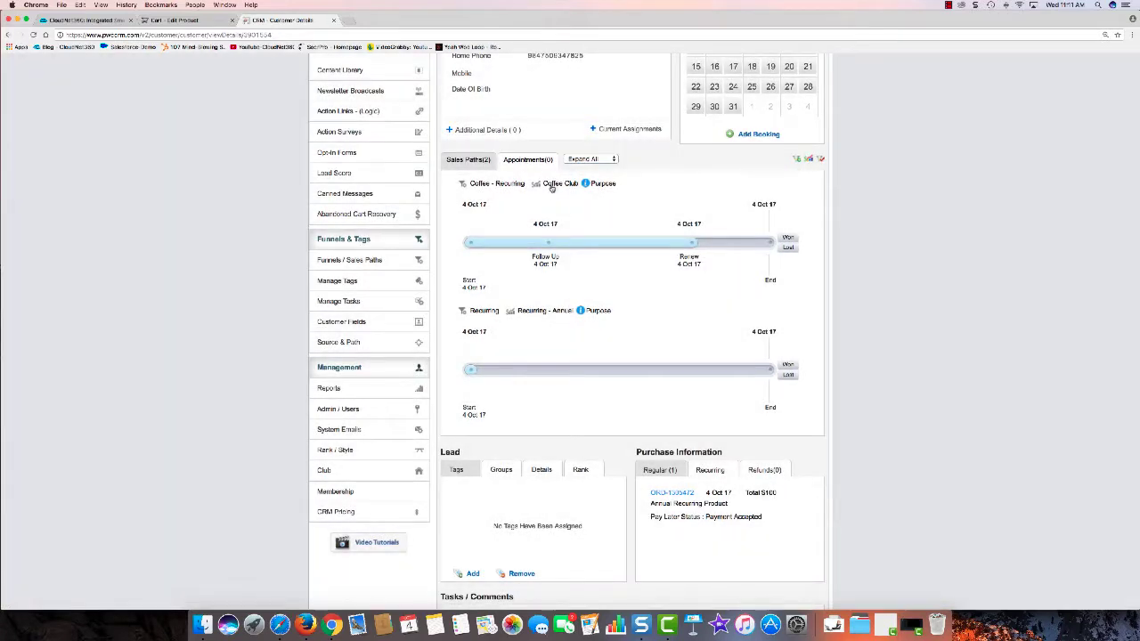
# Step: Edit the Coffee Club sales path to enter a purpose and submit it
pyautogui.click(552, 184)
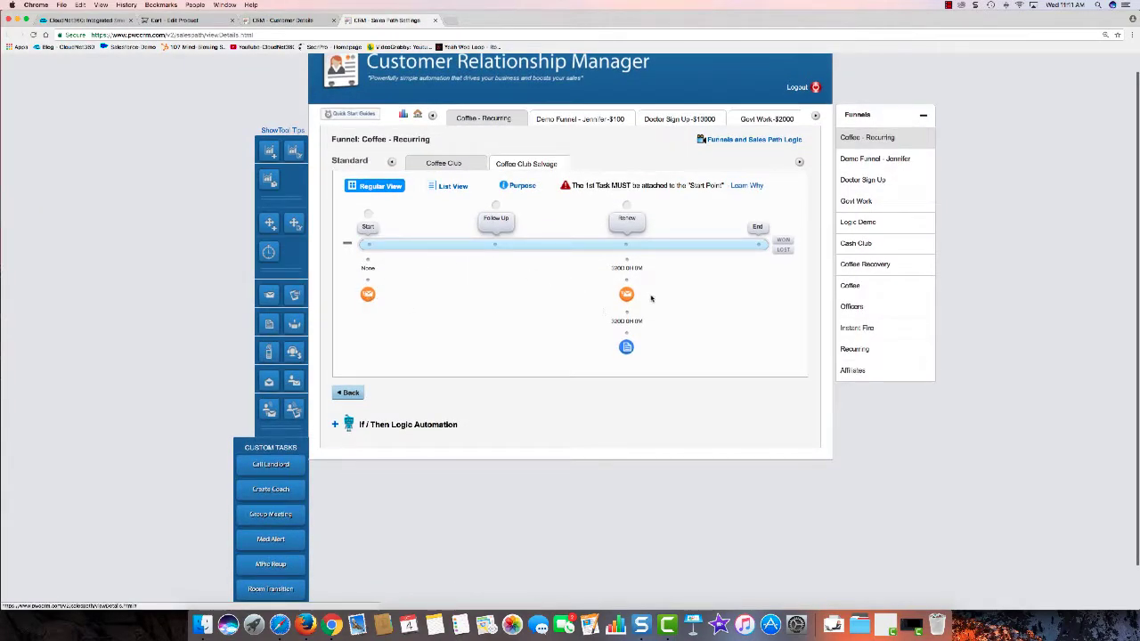
pyautogui.click(521, 185)
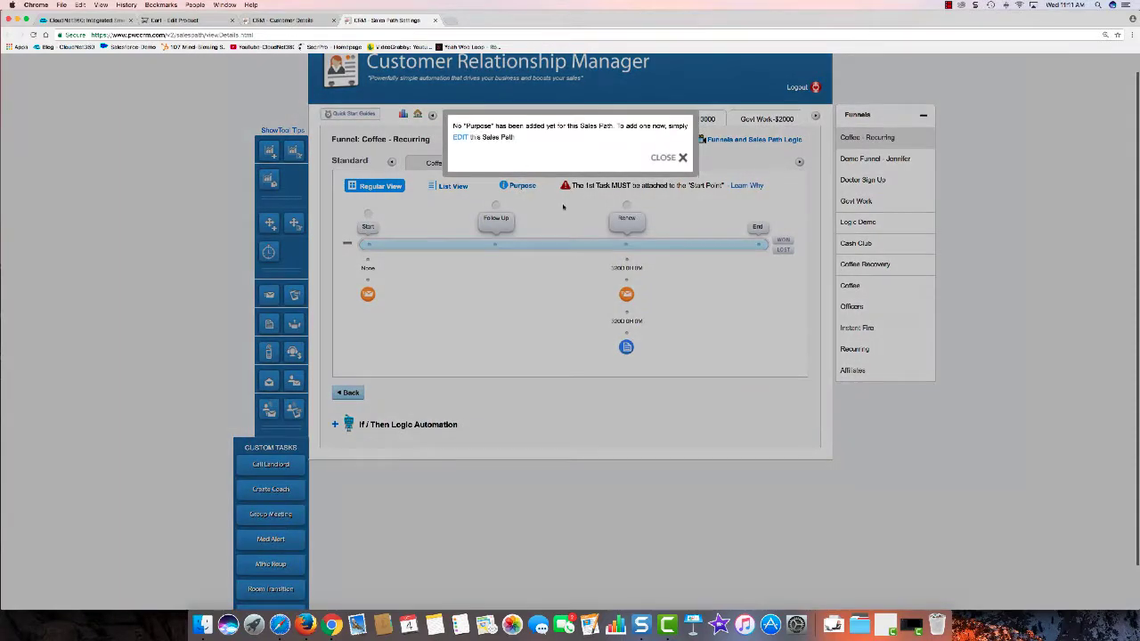
pyautogui.click(459, 138)
pyautogui.click(551, 185)
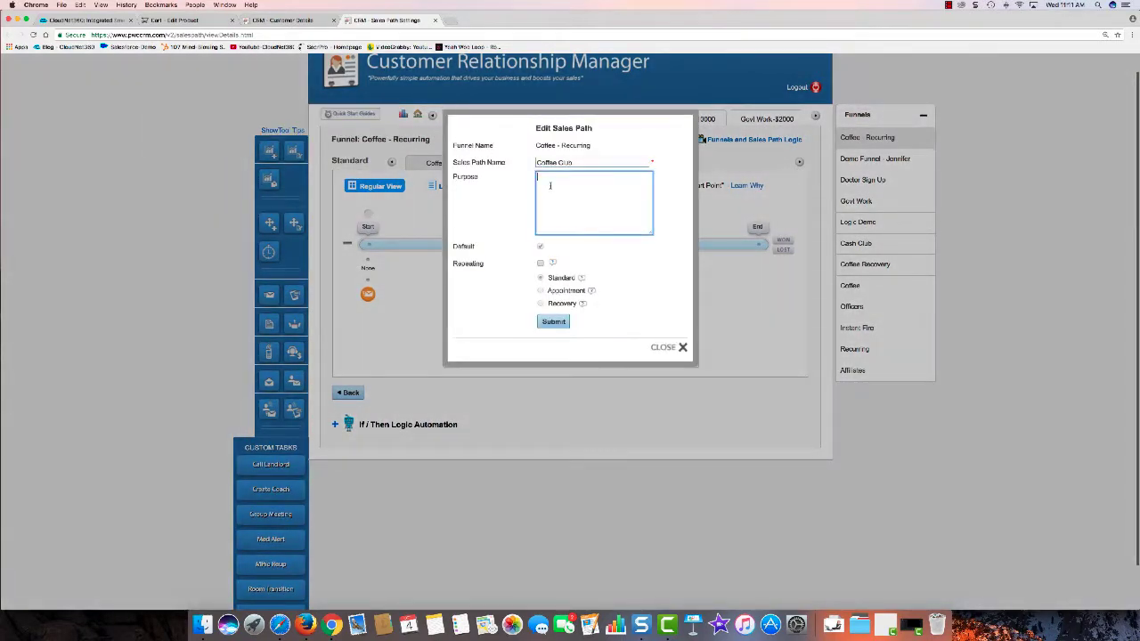
pyautogui.write('T')
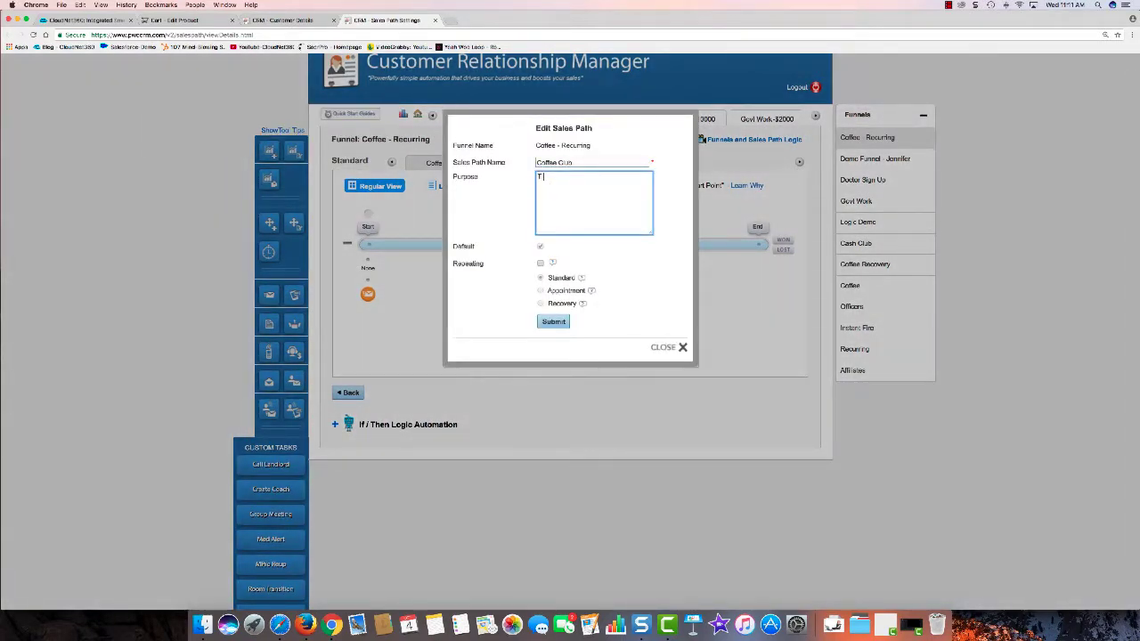
pyautogui.write(' sell more stuff')
pyautogui.click(556, 321)
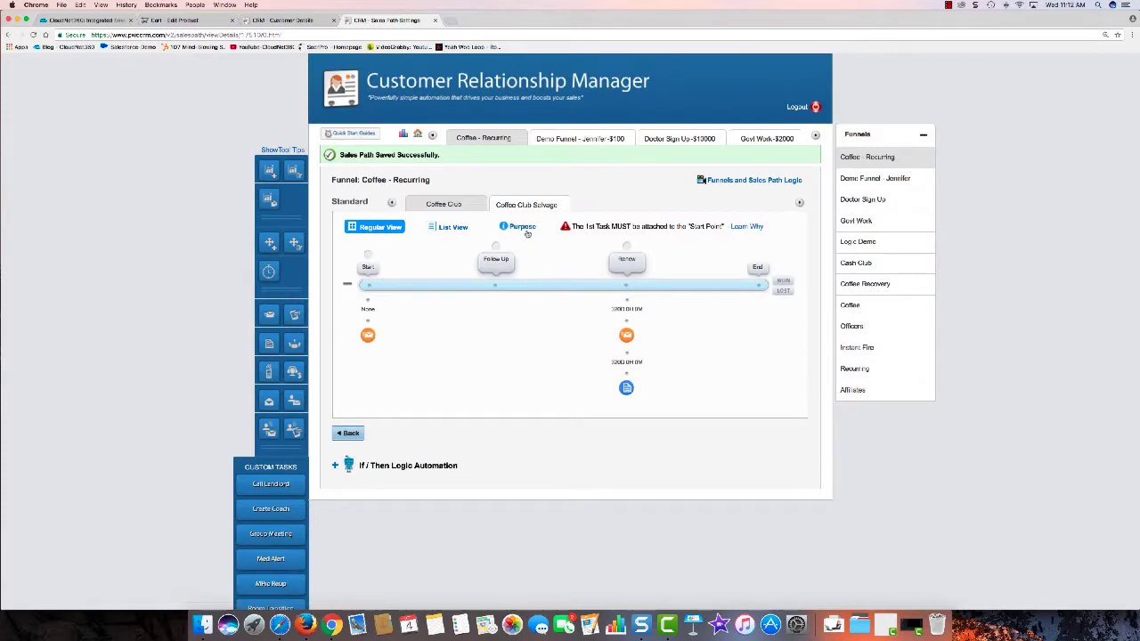
# Step: Review the path's stages in List View, including the Renew tasks, then return to the funnels list
pyautogui.click(448, 227)
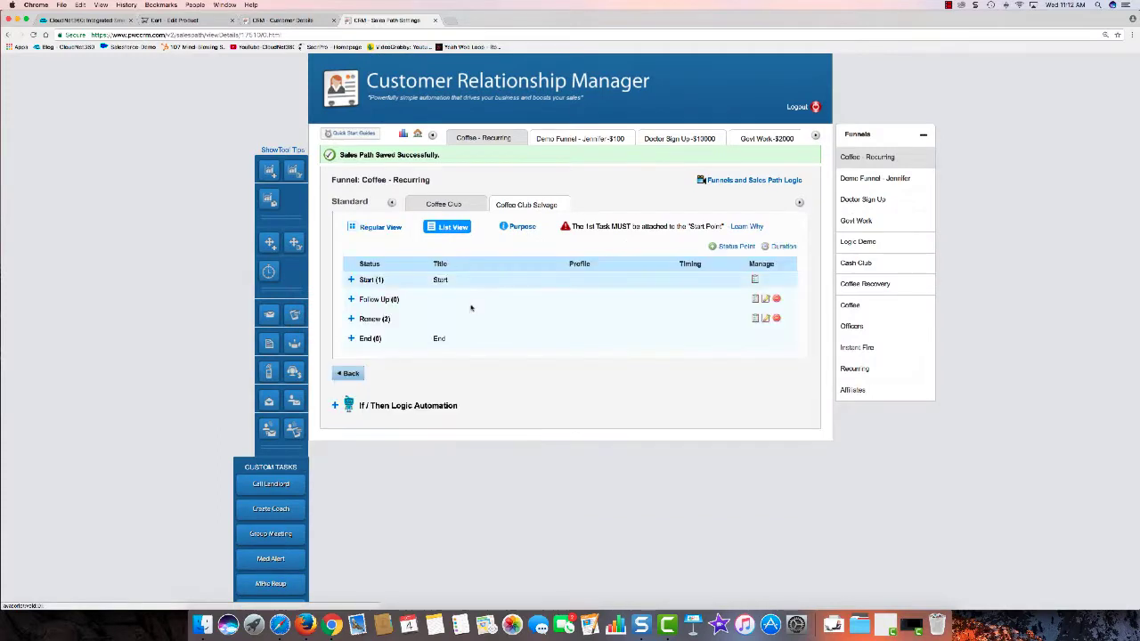
pyautogui.click(352, 319)
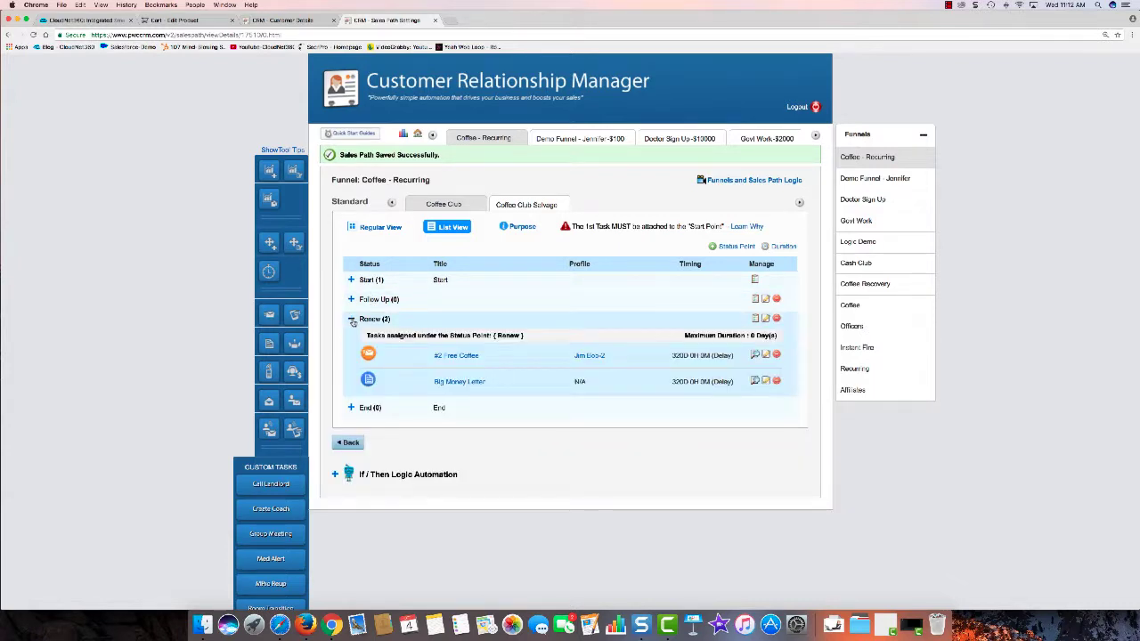
pyautogui.click(351, 320)
pyautogui.click(374, 227)
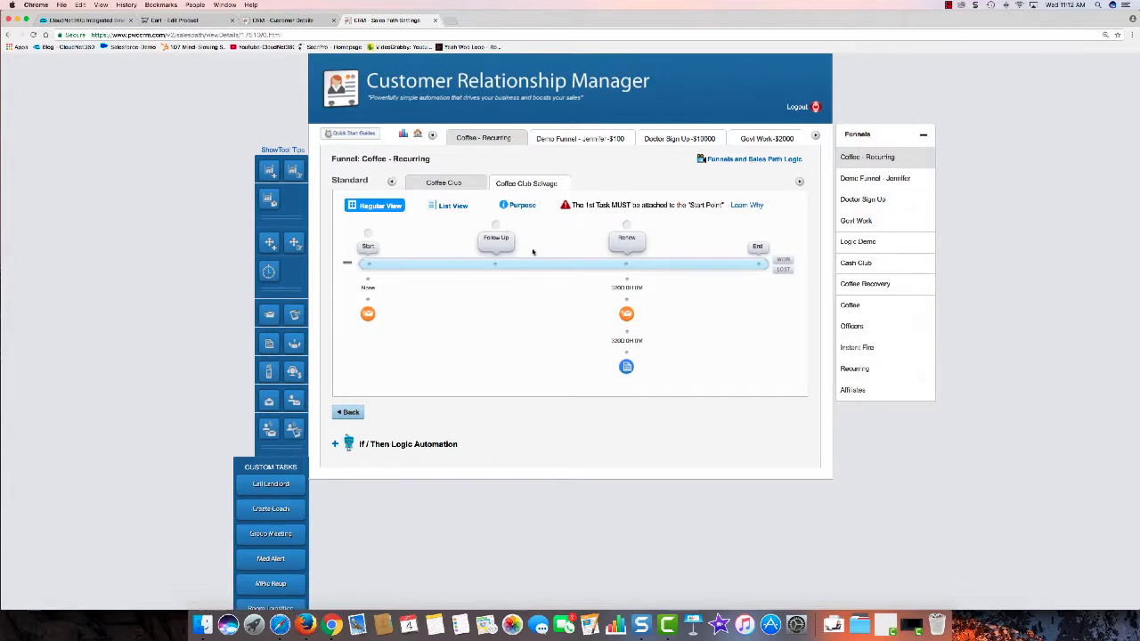
pyautogui.click(350, 411)
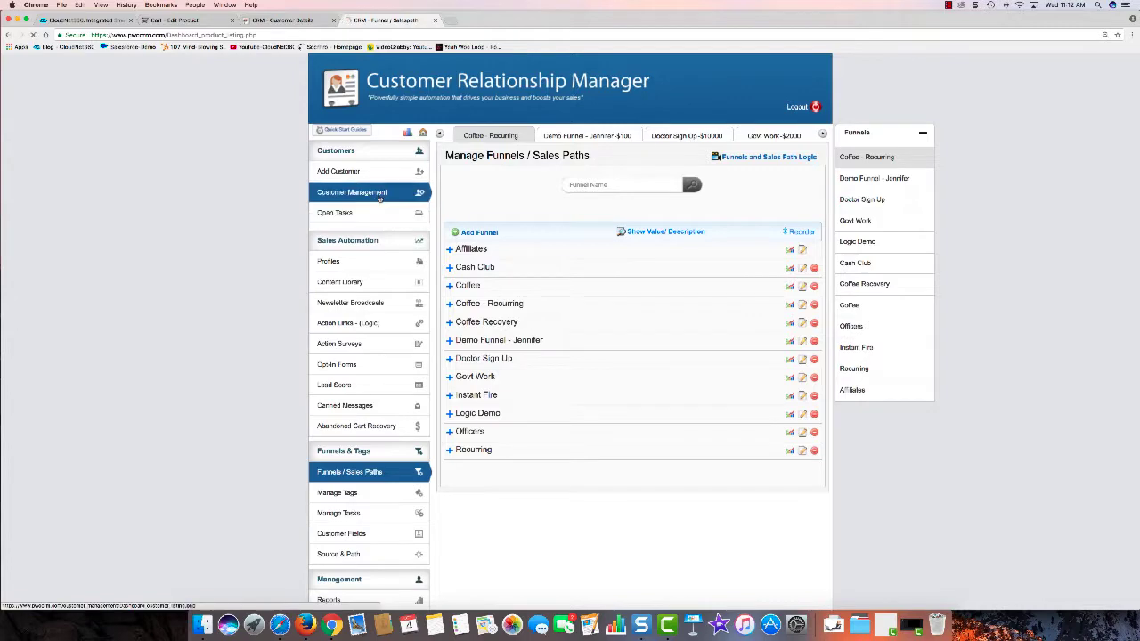
pyautogui.click(381, 194)
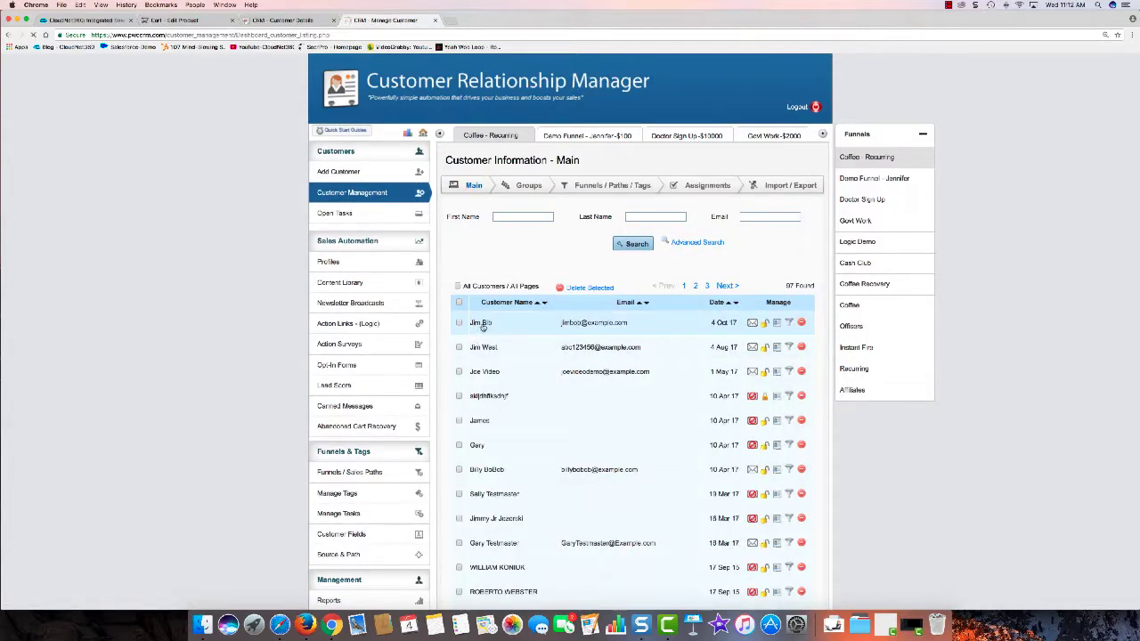
# Step: Open the customer's record, expand all sales path timelines and view the Coffee Club purpose
pyautogui.click(482, 324)
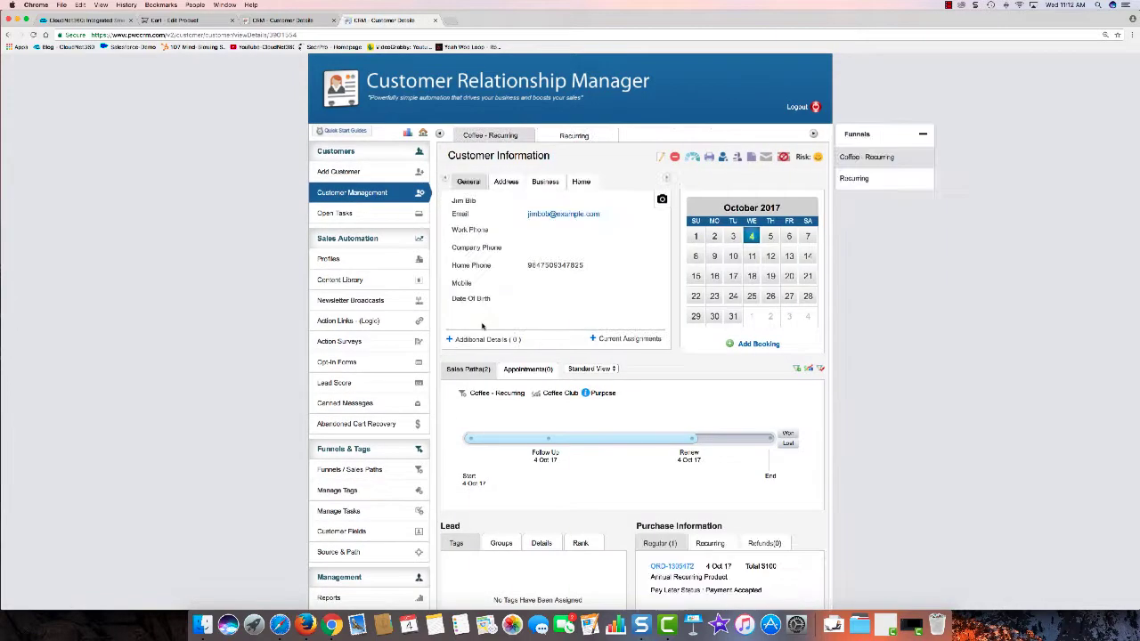
pyautogui.click(588, 368)
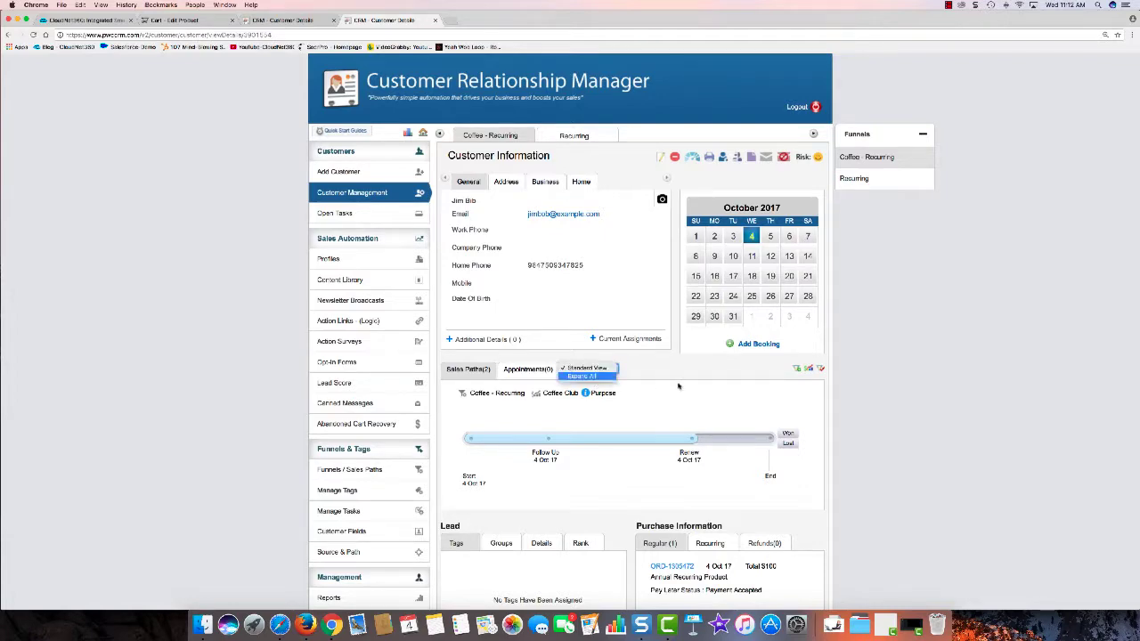
pyautogui.click(583, 376)
pyautogui.scroll(-2, 679, 367)
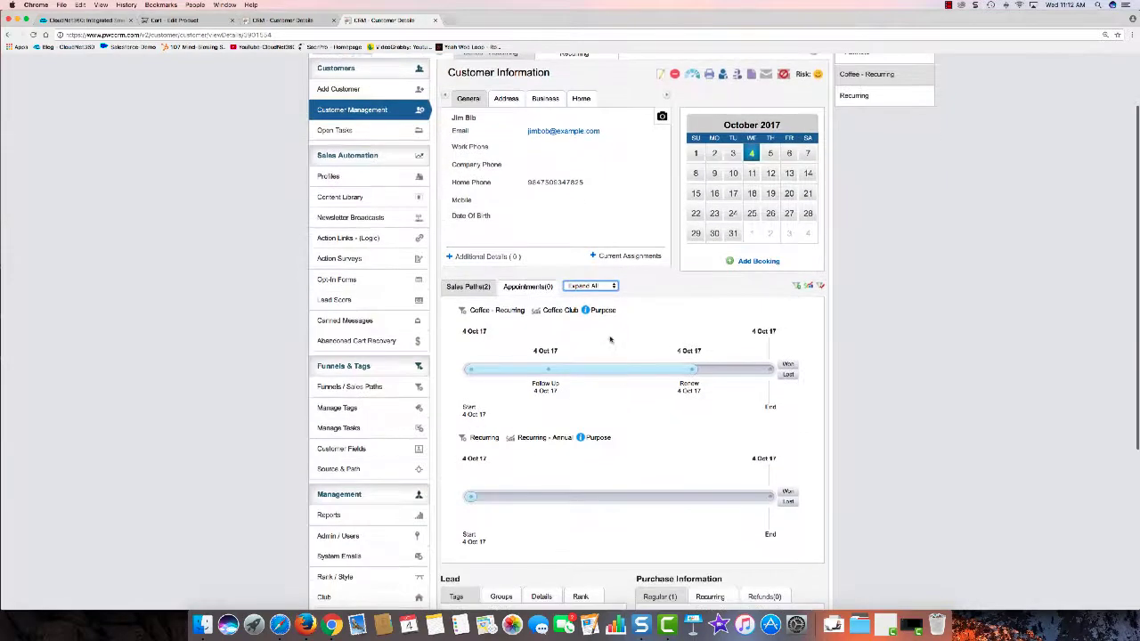
pyautogui.click(602, 312)
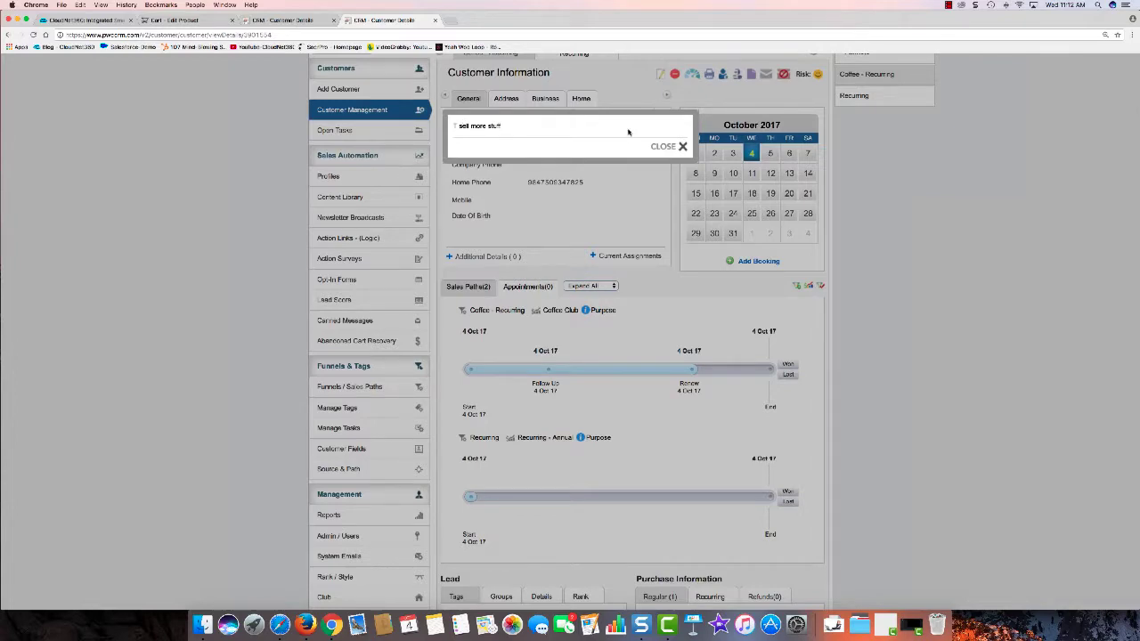
pyautogui.click(664, 146)
# Step: Open the annual recurring order's details from the record, then return to the customer
pyautogui.scroll(-3, 684, 318)
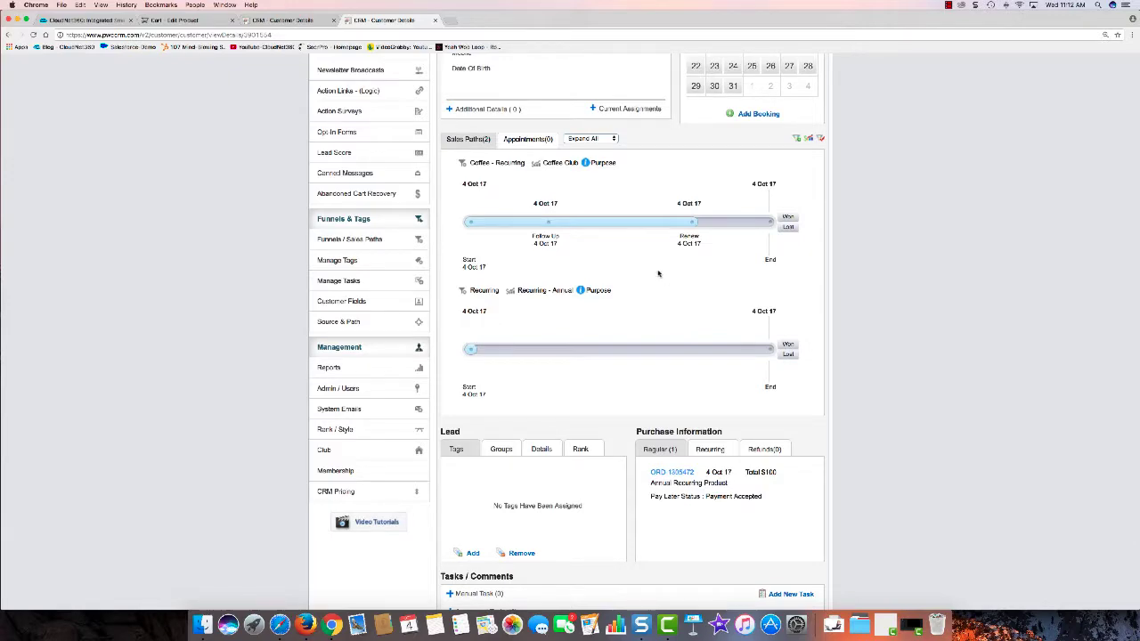
pyautogui.scroll(-3, 713, 213)
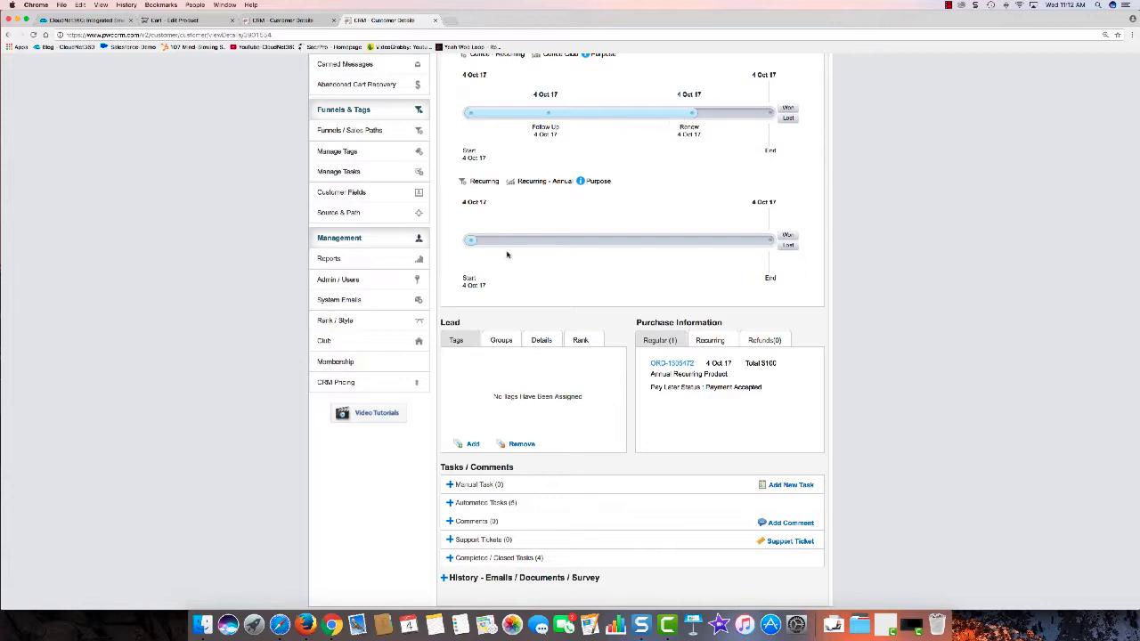
pyautogui.scroll(1, 492, 221)
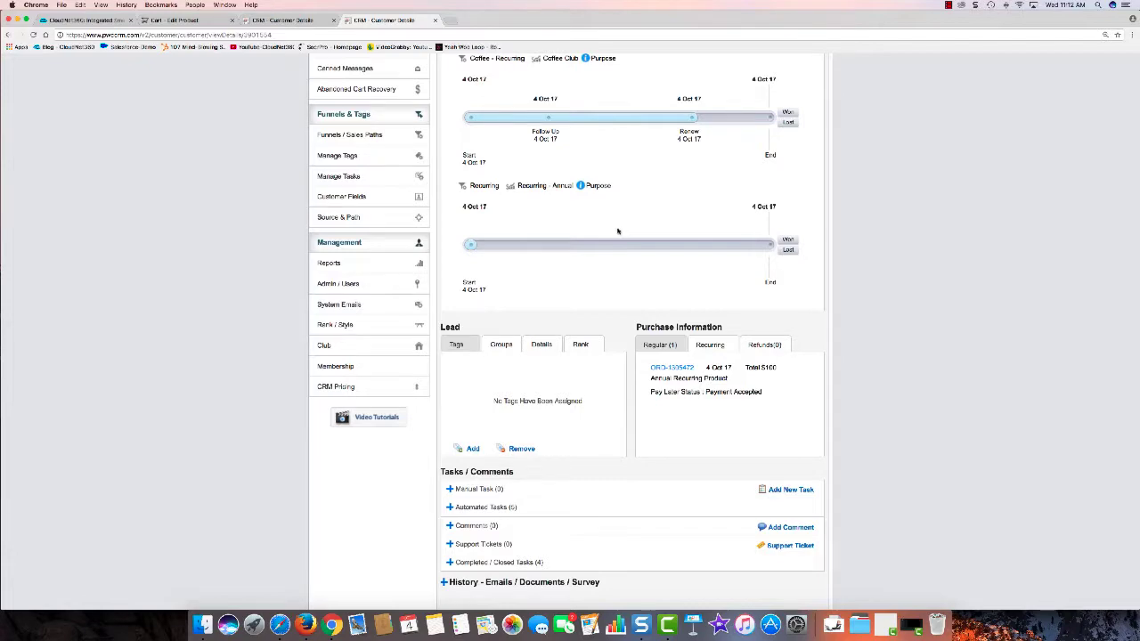
pyautogui.scroll(-1, 620, 234)
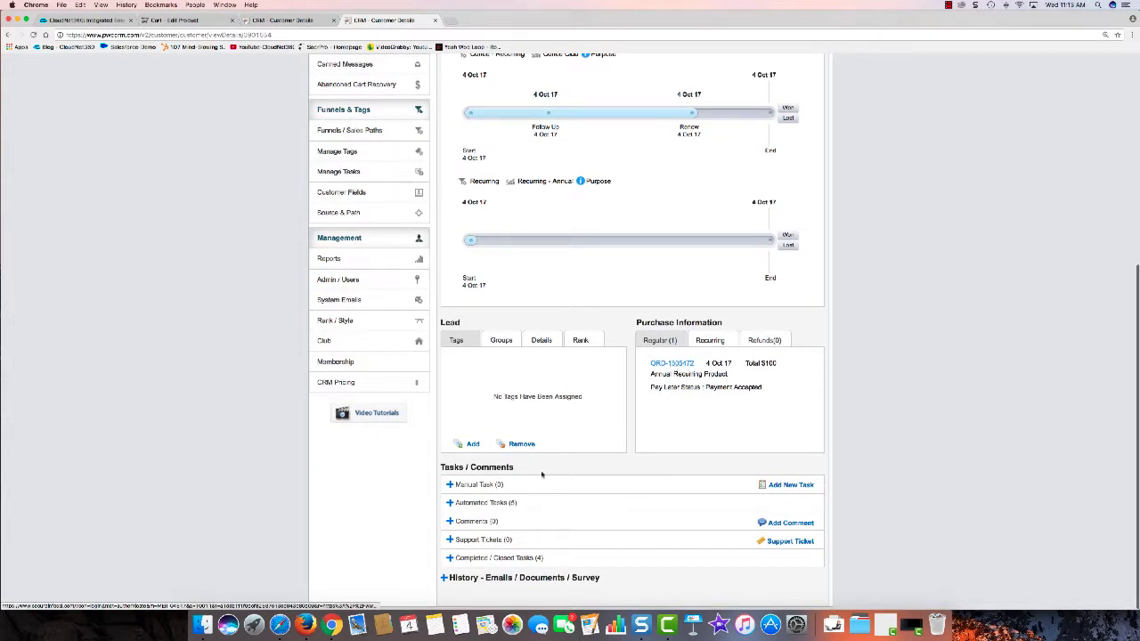
pyautogui.click(663, 362)
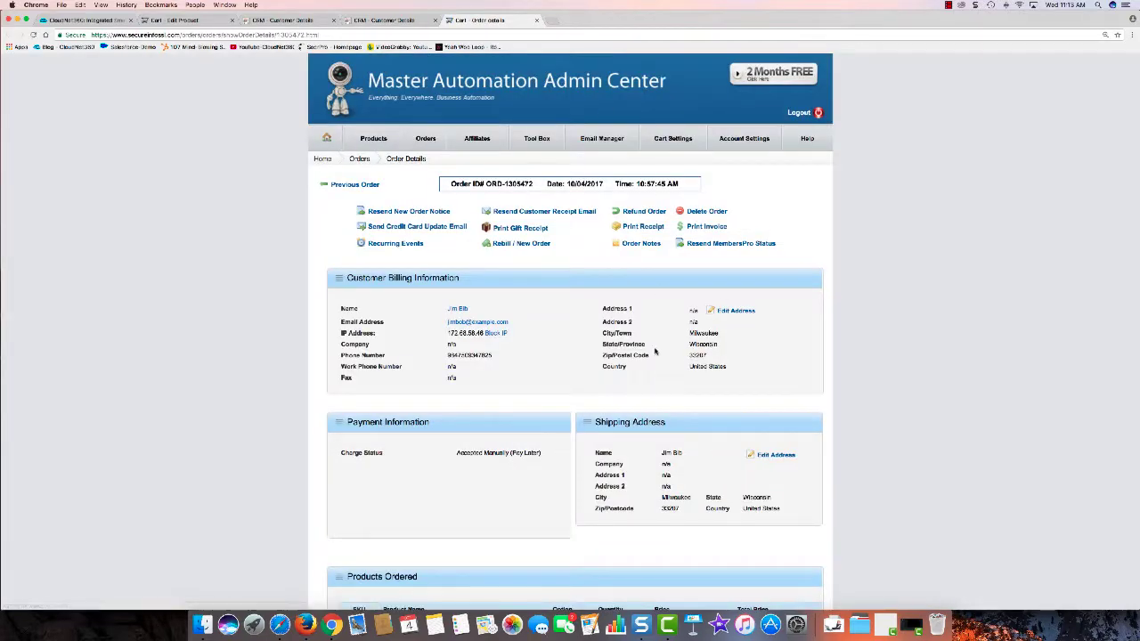
pyautogui.click(402, 23)
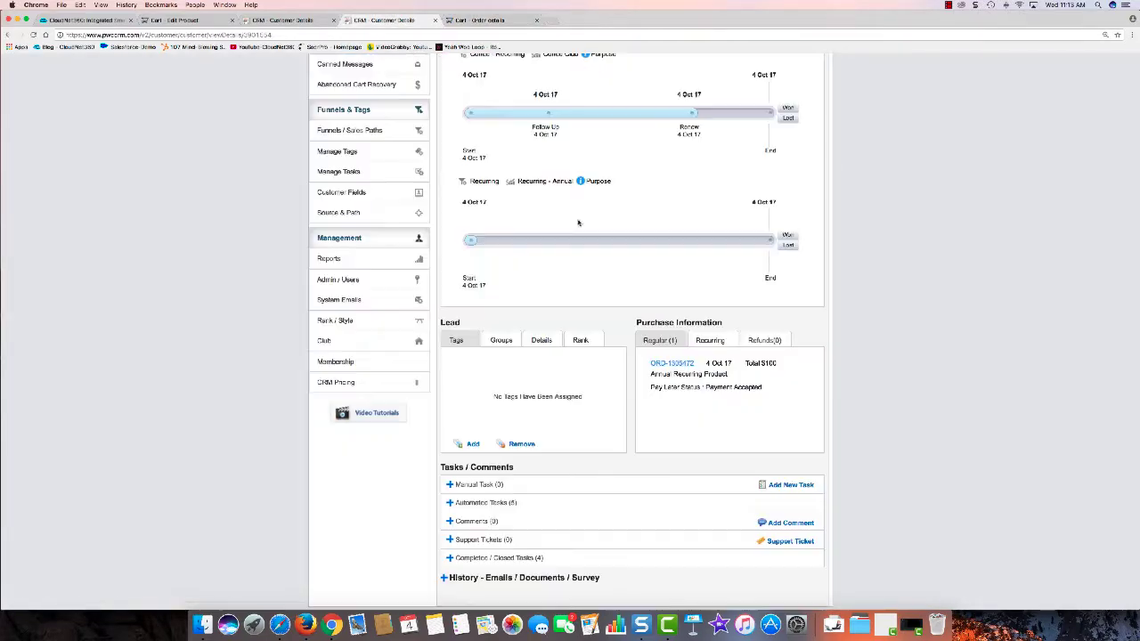
# Step: Expand the record's Automated Tasks and Comments sections
pyautogui.click(492, 503)
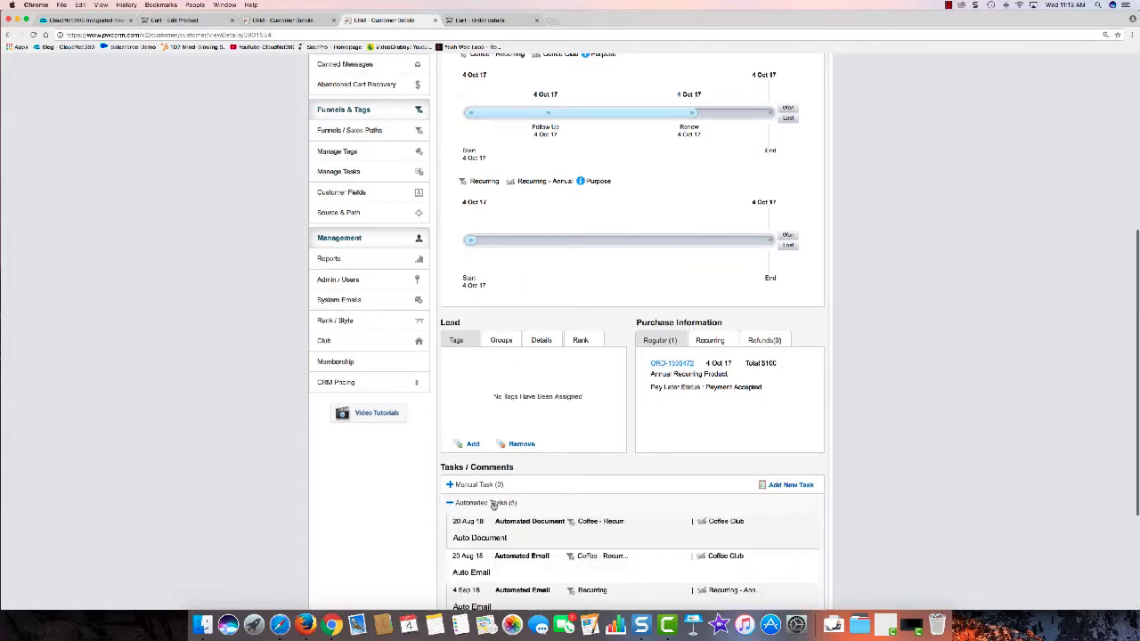
pyautogui.scroll(-4, 594, 488)
pyautogui.scroll(-1, 600, 483)
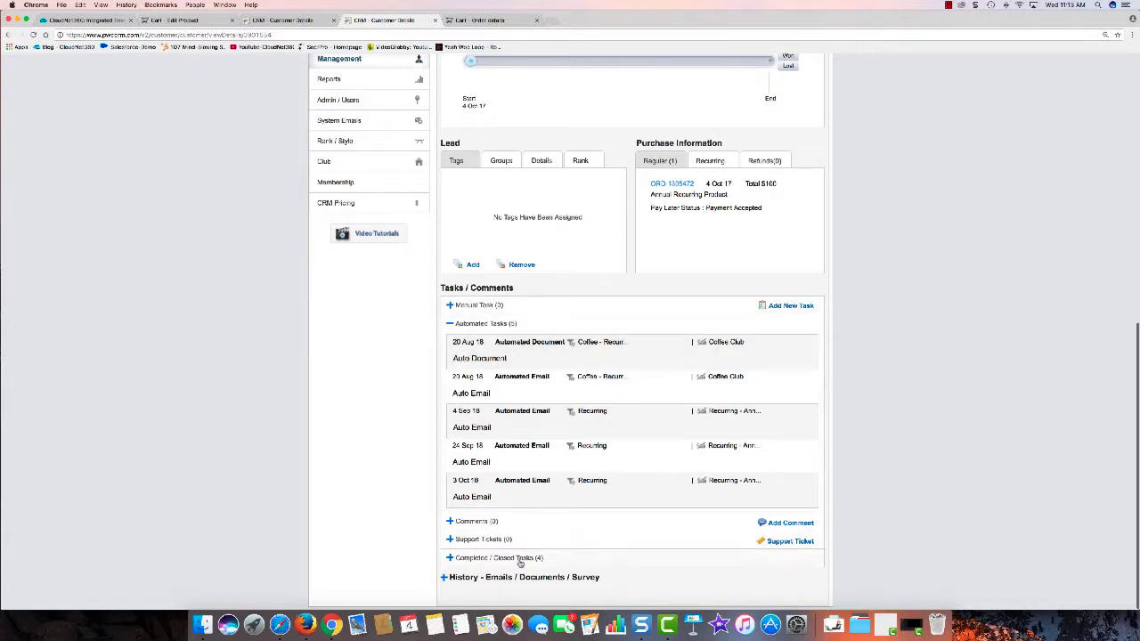
pyautogui.click(476, 523)
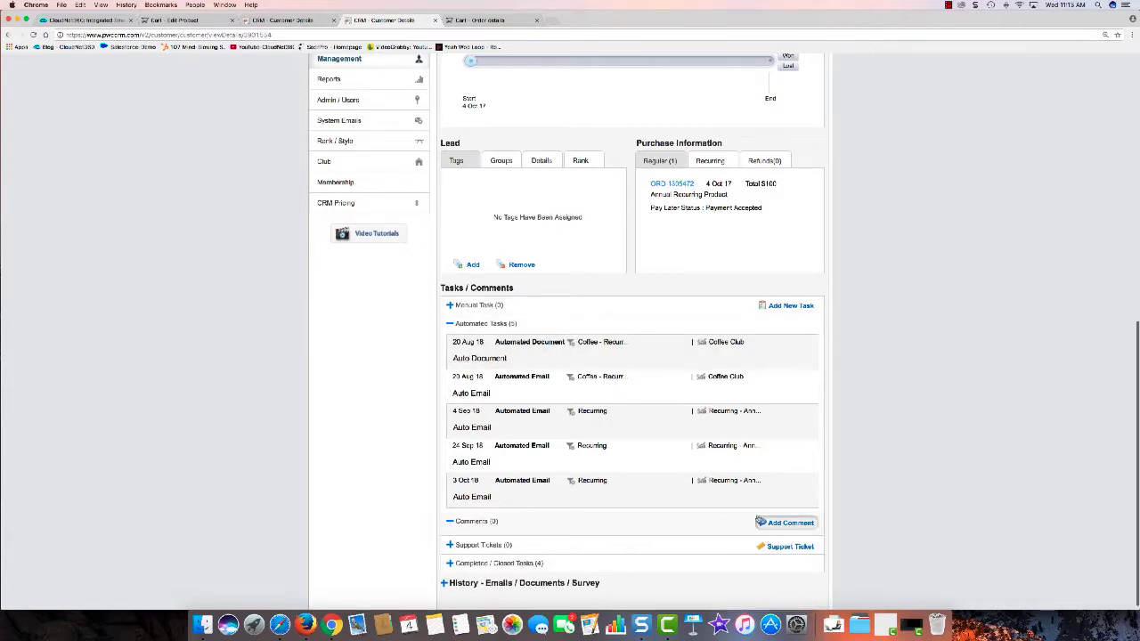
# Step: Submit a comment that he's a great customer wanting to buy more in 90 days, then expand Comments
pyautogui.click(769, 525)
pyautogui.click(536, 214)
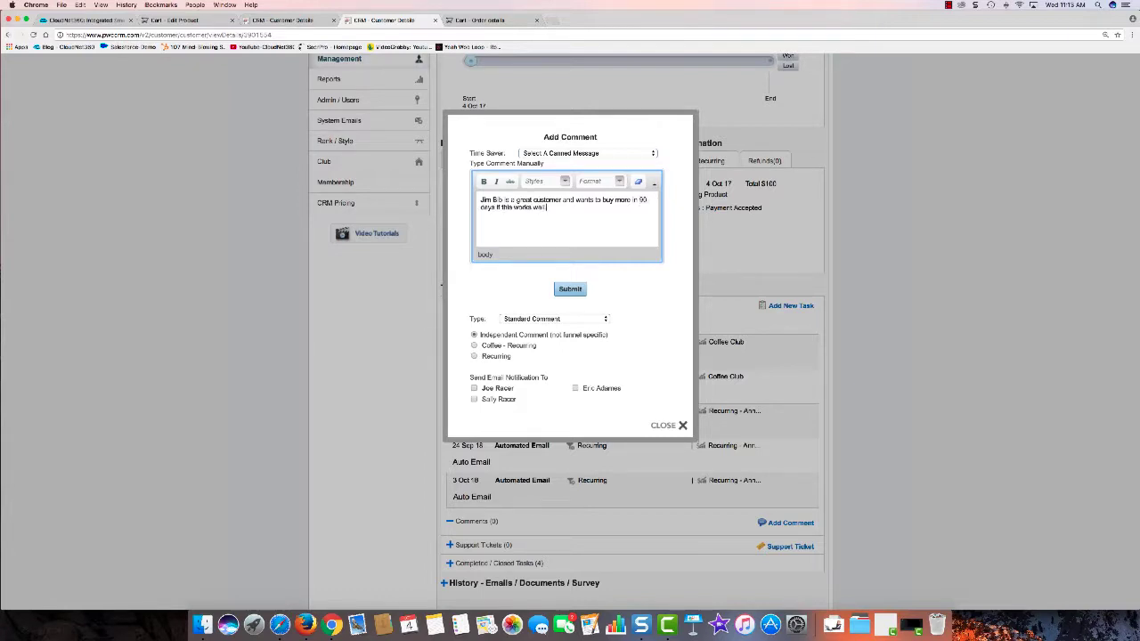
pyautogui.write('.')
pyautogui.click(570, 288)
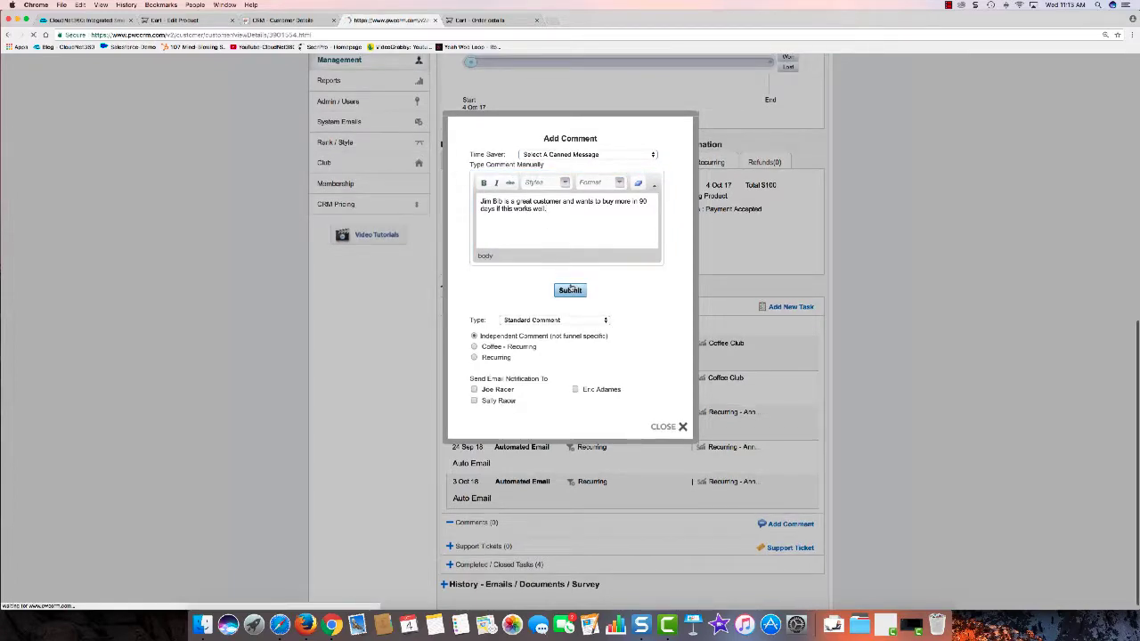
pyautogui.scroll(-2, 575, 294)
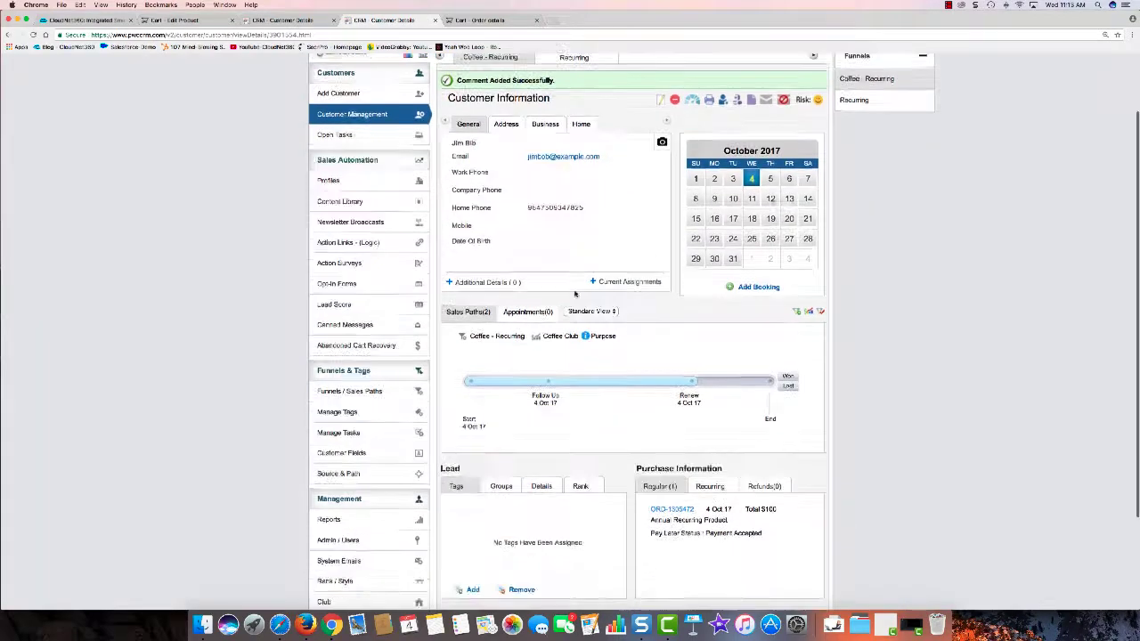
pyautogui.scroll(-3, 575, 294)
pyautogui.click(477, 517)
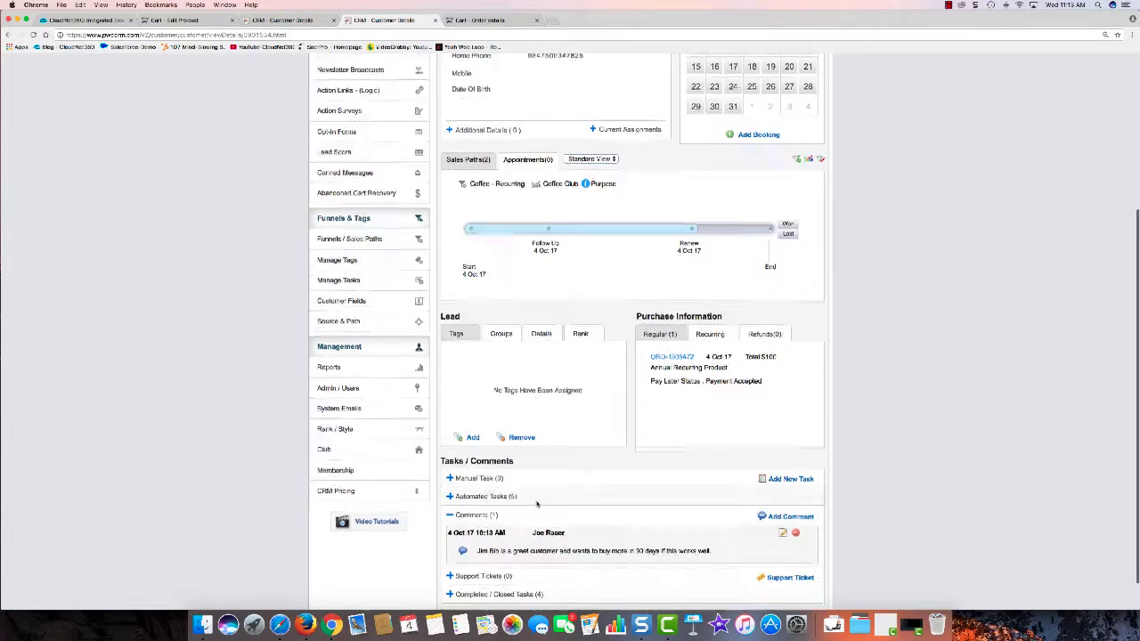
pyautogui.scroll(-1, 542, 499)
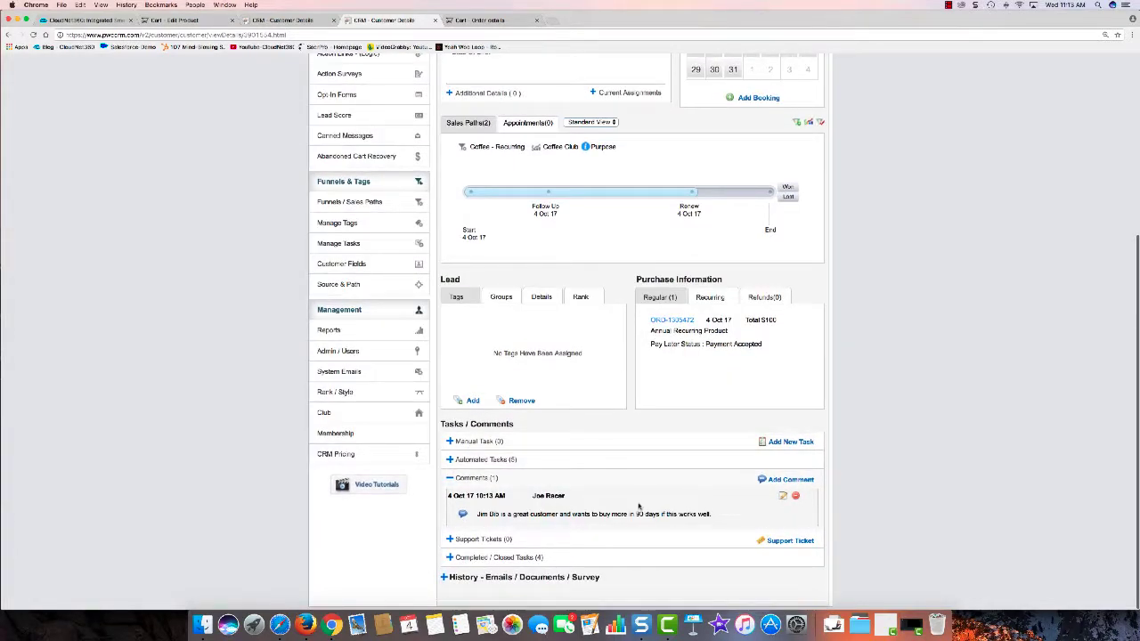
# Step: Add a manual Follow Up Phone Call task due 6 Dec 2017 with reason 'He wants to buy more'
pyautogui.click(479, 442)
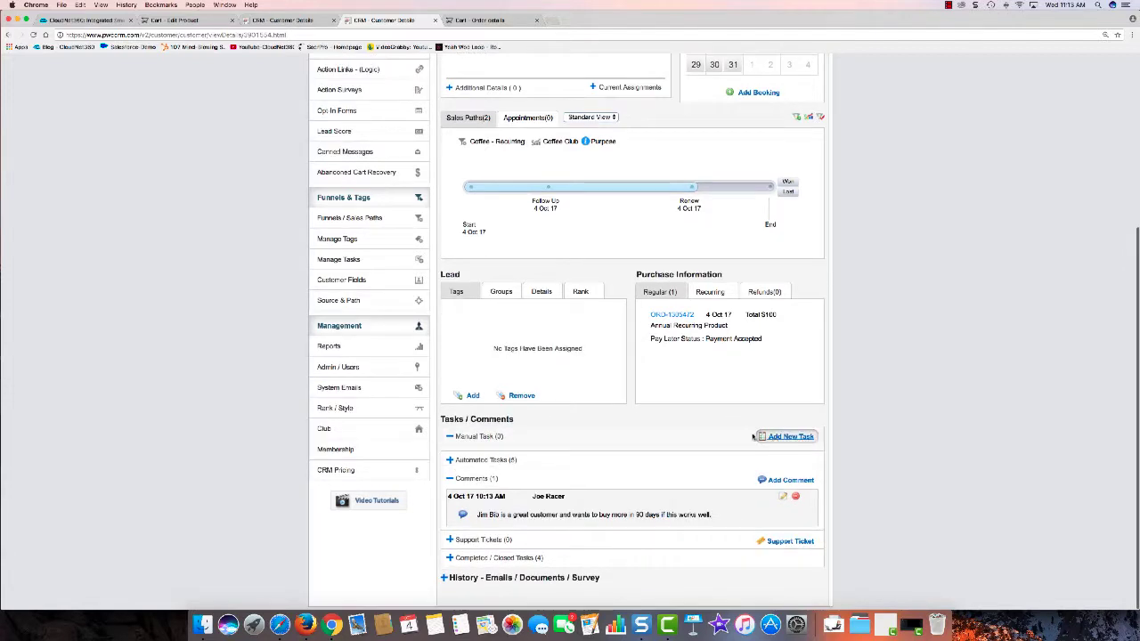
pyautogui.click(768, 437)
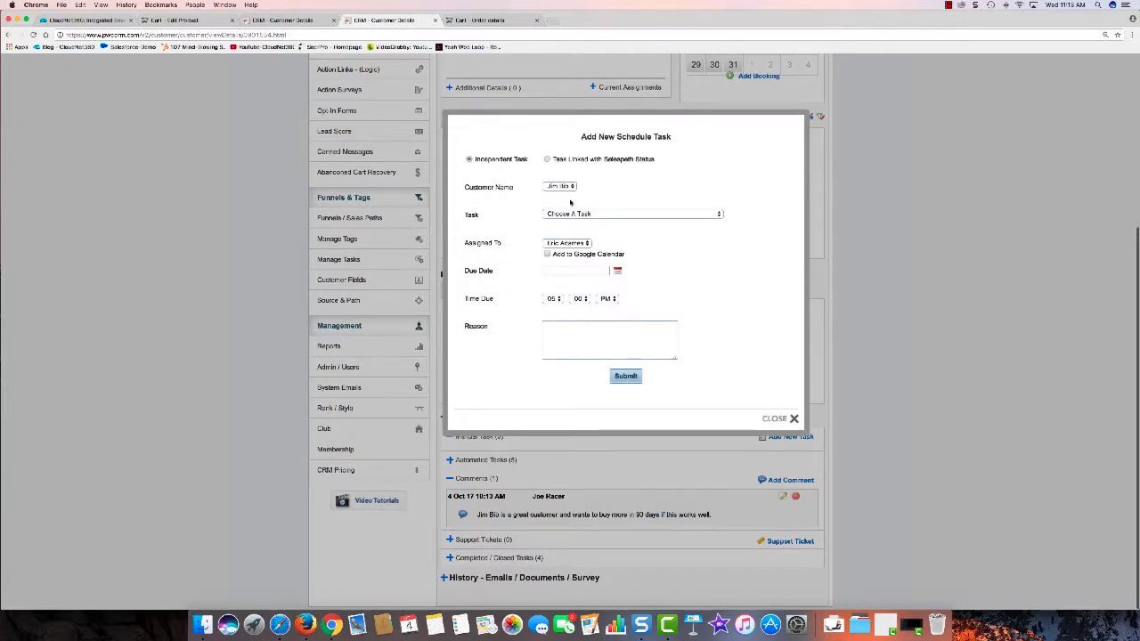
pyautogui.click(599, 214)
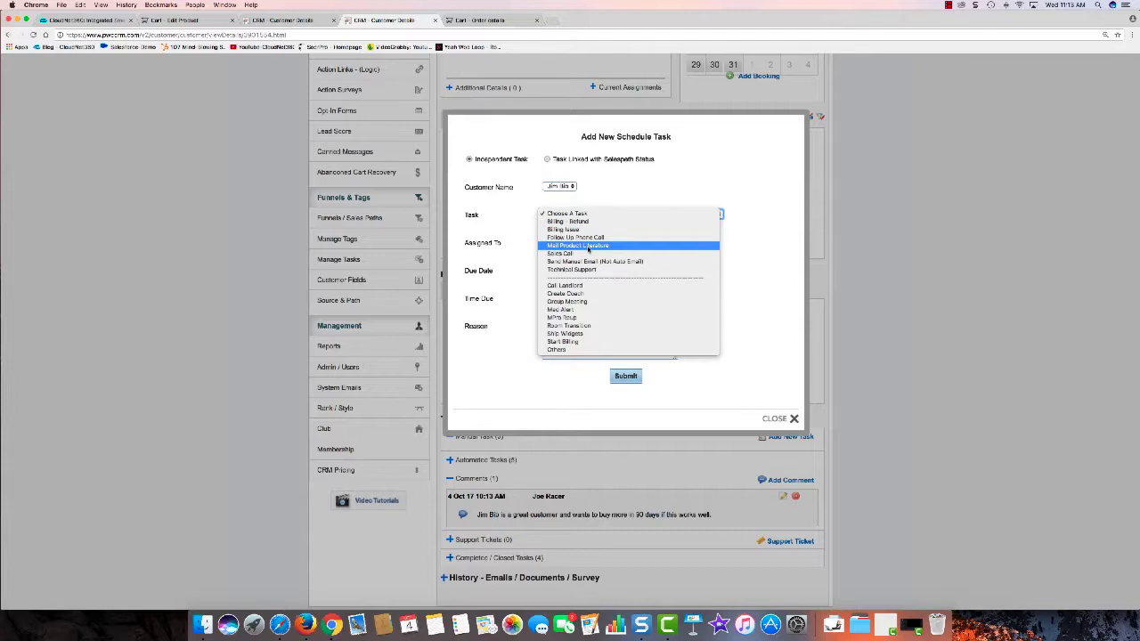
pyautogui.click(593, 237)
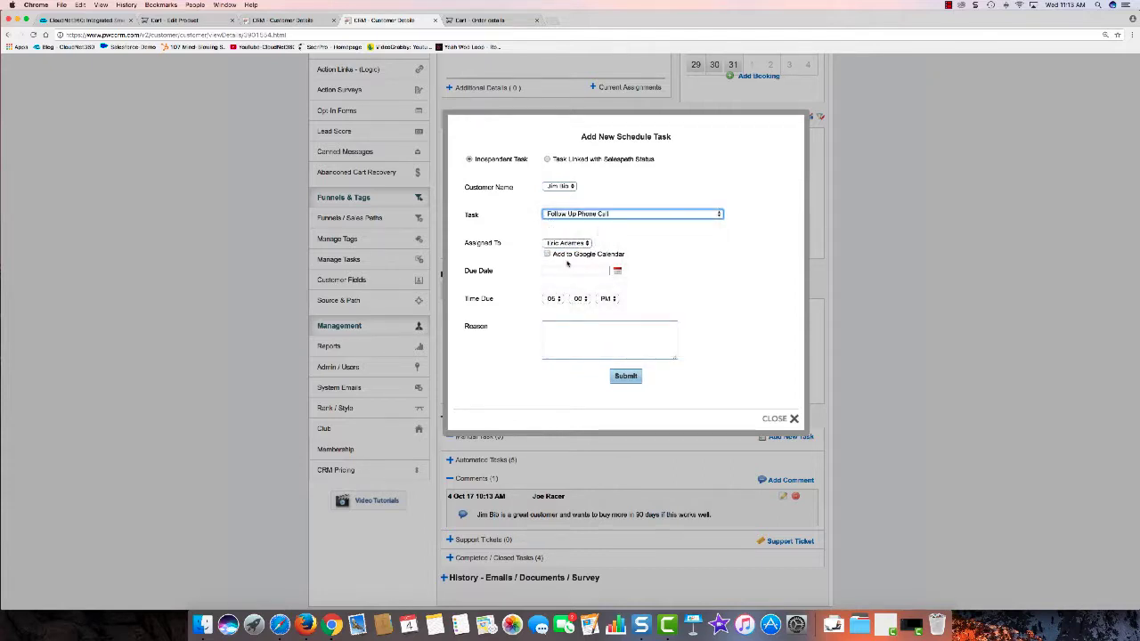
pyautogui.click(616, 271)
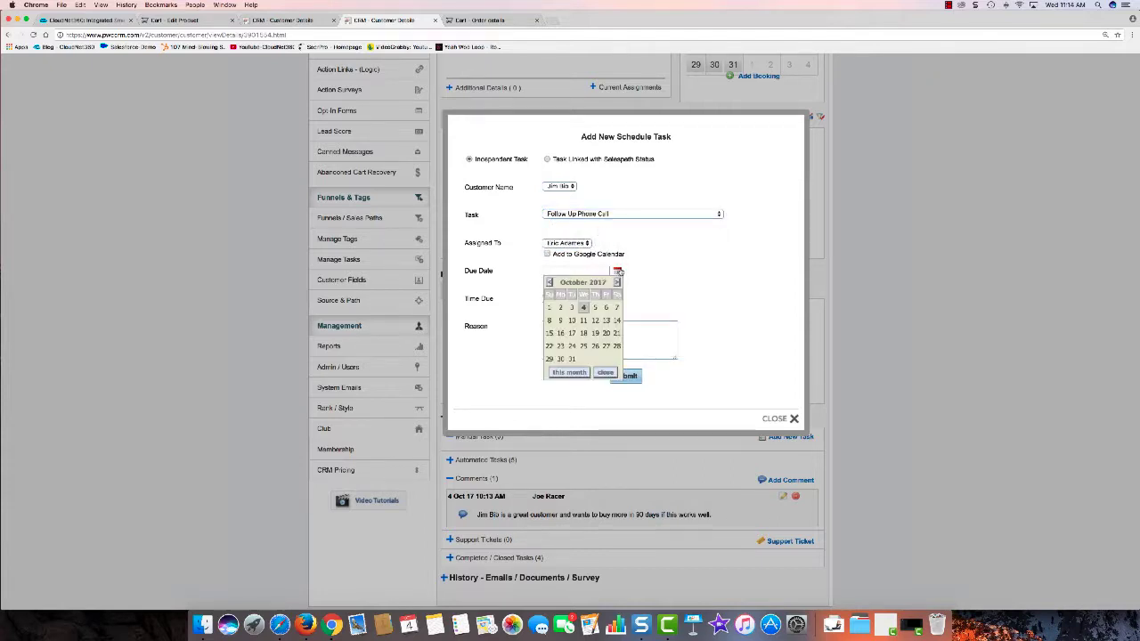
pyautogui.click(617, 282)
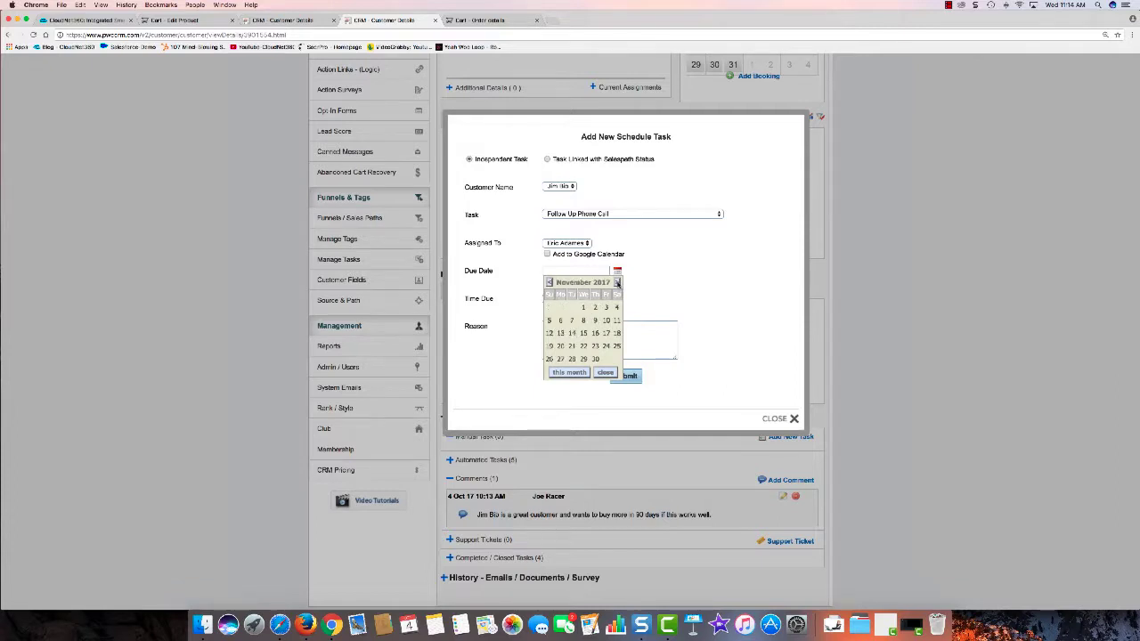
pyautogui.click(617, 282)
pyautogui.click(585, 321)
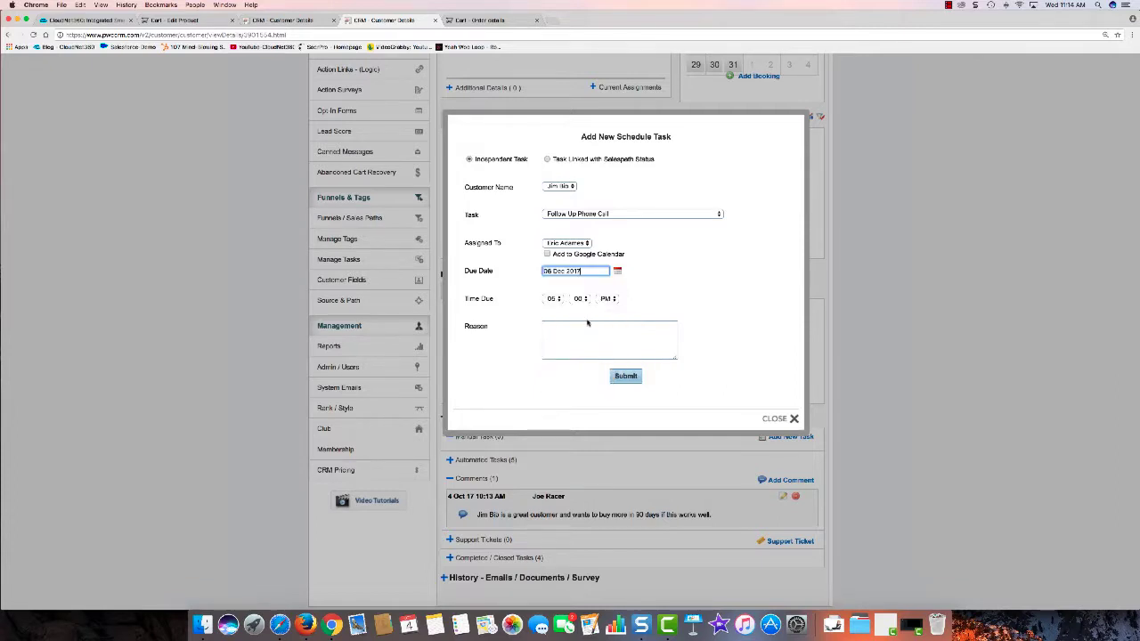
pyautogui.click(577, 325)
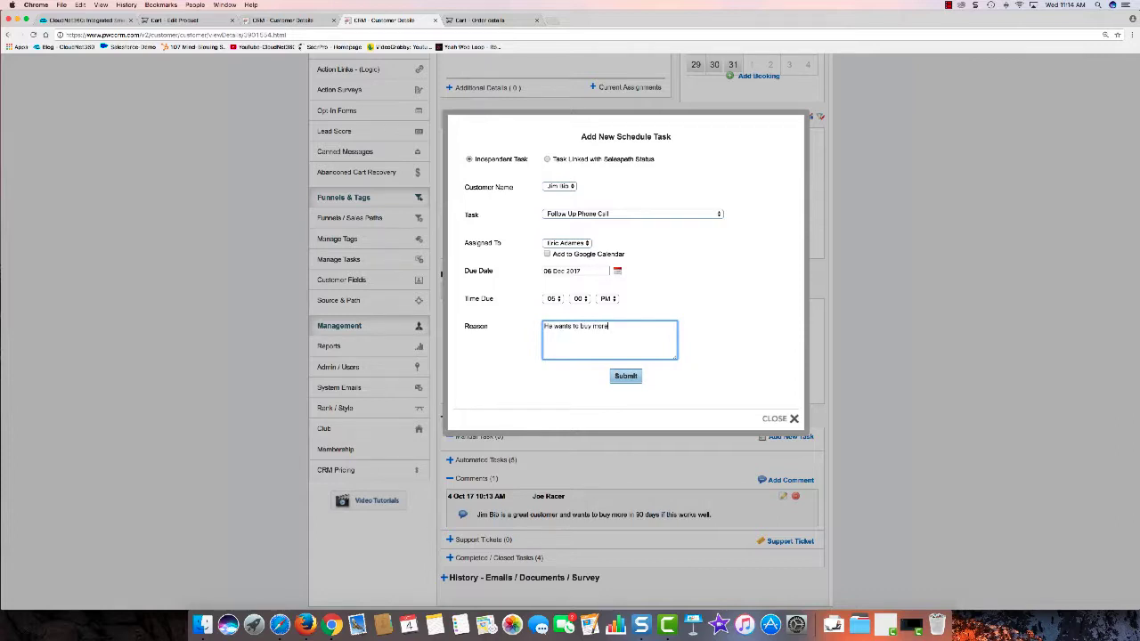
pyautogui.write('He wants to buy more')
pyautogui.click(628, 376)
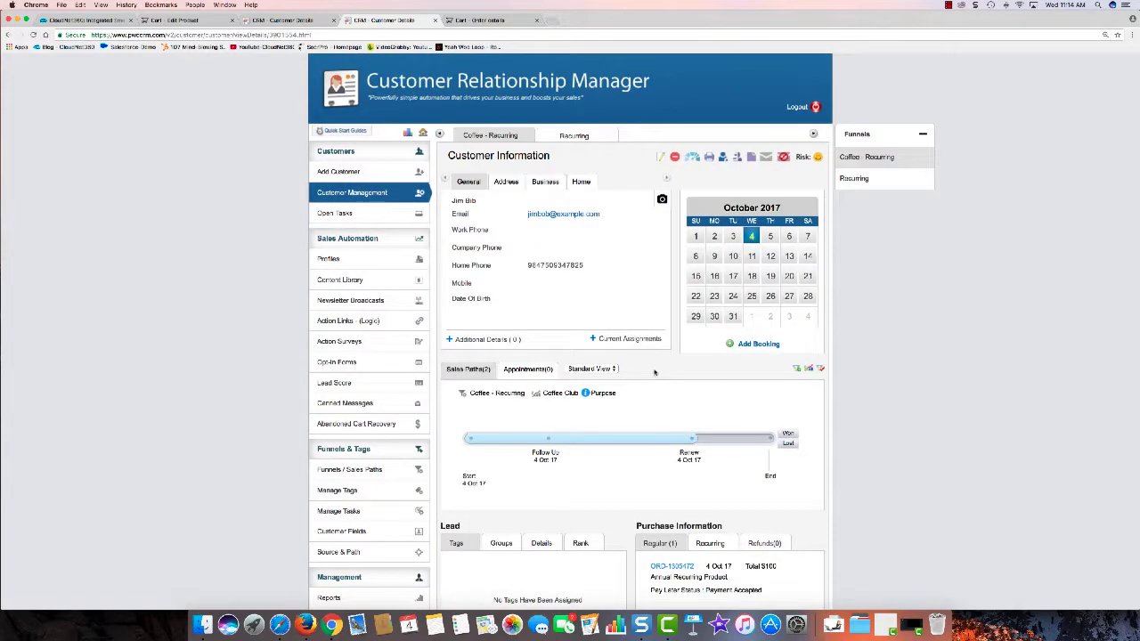
pyautogui.scroll(-5, 650, 374)
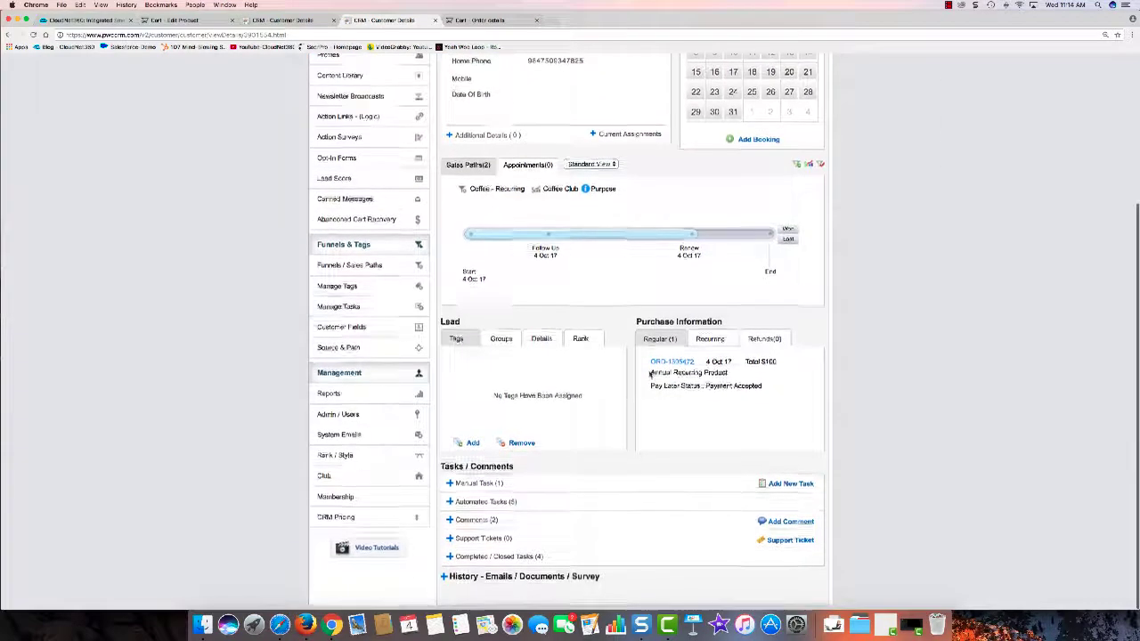
# Step: Expand the Manual Task list and the comments list on the customer record
pyautogui.click(481, 484)
pyautogui.scroll(-1, 552, 472)
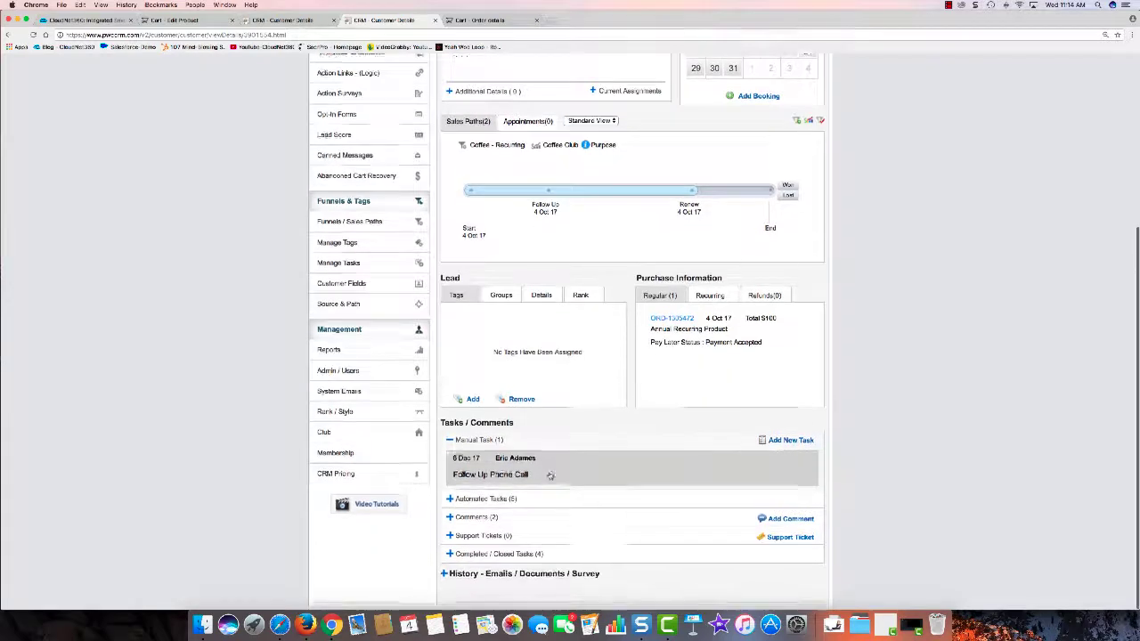
pyautogui.click(479, 521)
pyautogui.scroll(-1, 540, 492)
pyautogui.scroll(-1, 540, 492)
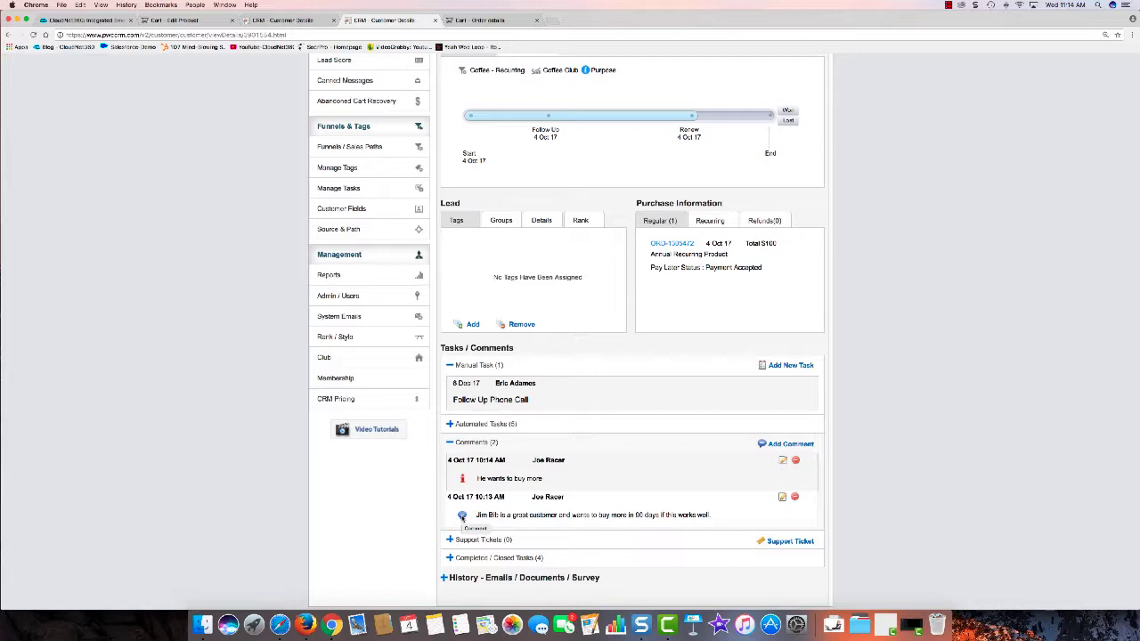
# Step: Submit the Follow Up Phone Call task as Completed, commenting 'He bought more'
pyautogui.click(506, 401)
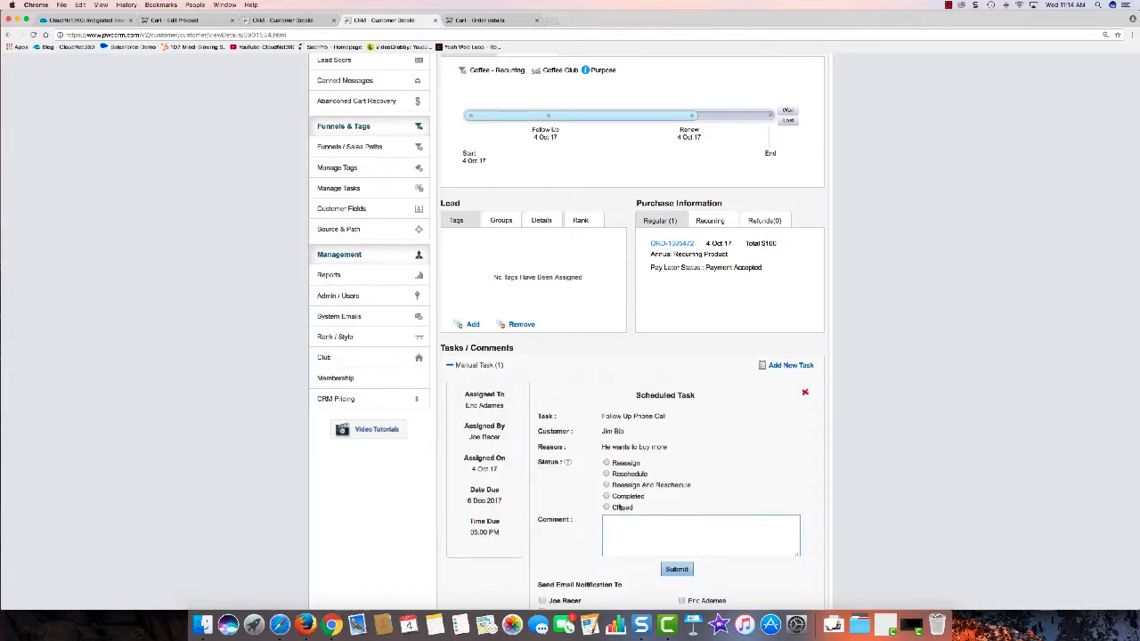
pyautogui.click(616, 519)
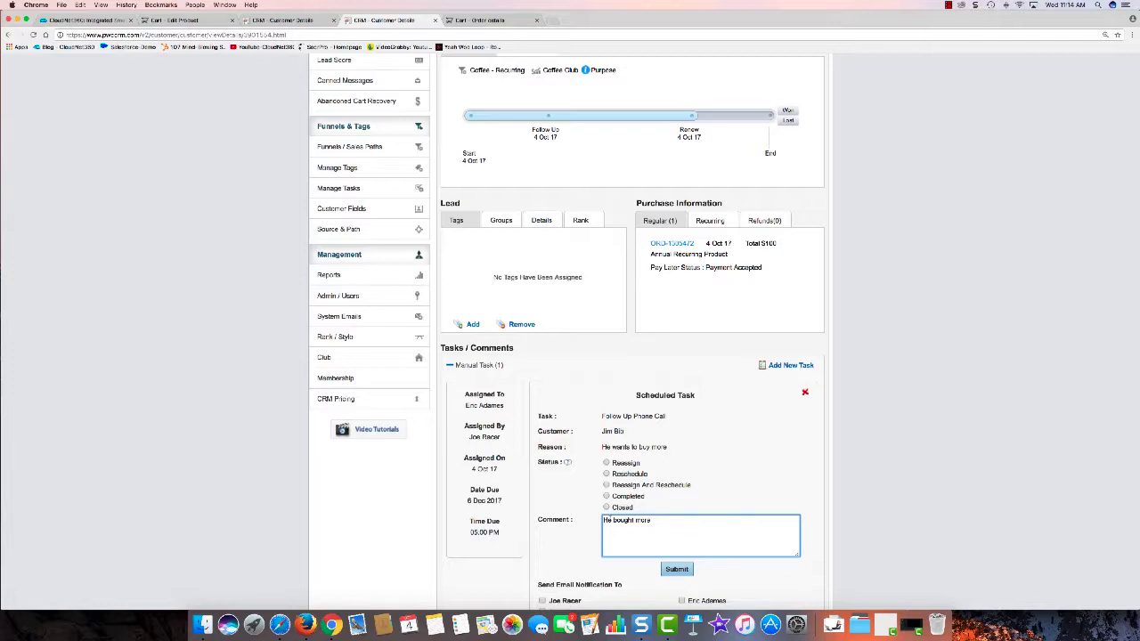
pyautogui.click(607, 496)
pyautogui.click(677, 569)
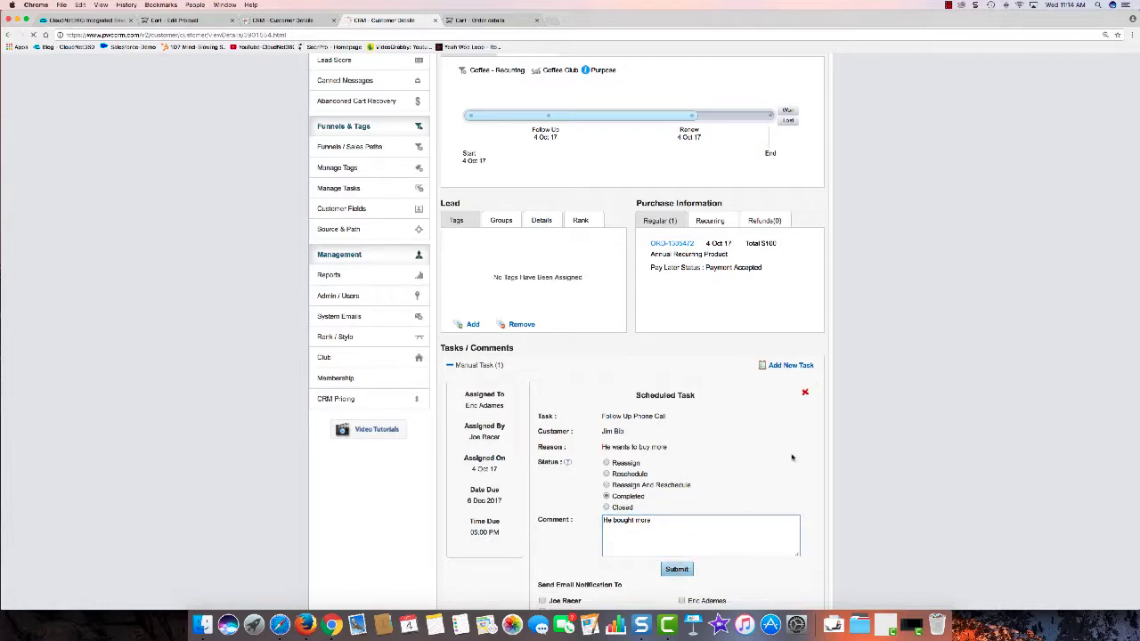
pyautogui.scroll(-5, 753, 430)
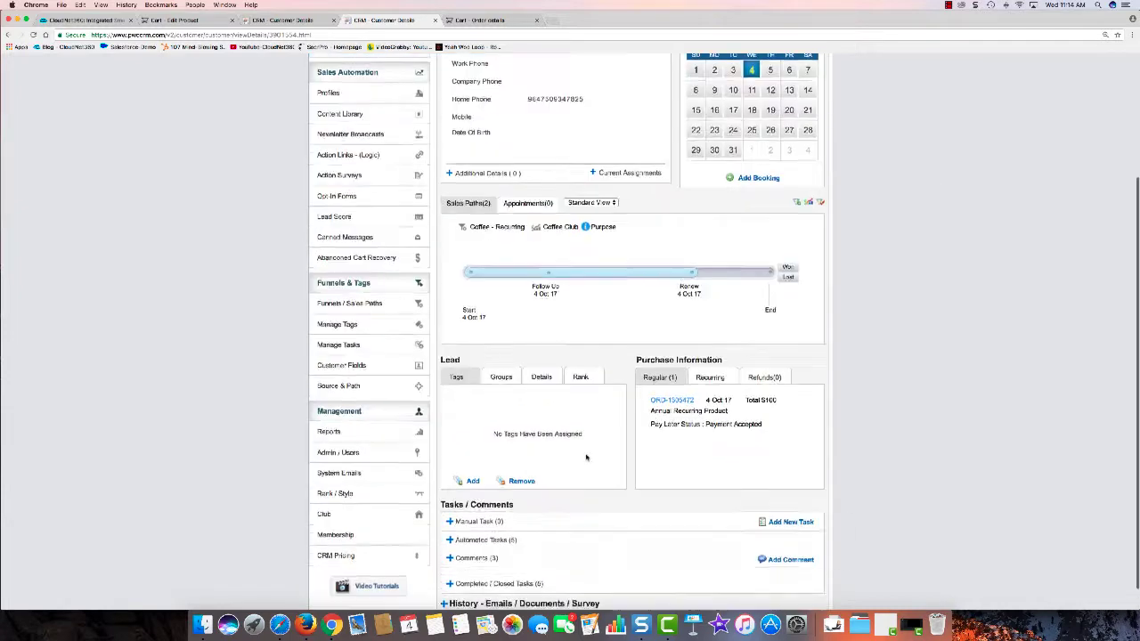
# Step: Choose Expand All in Standard View so the Coffee - Recurring and Recurring paths both show
pyautogui.scroll(-3, 555, 521)
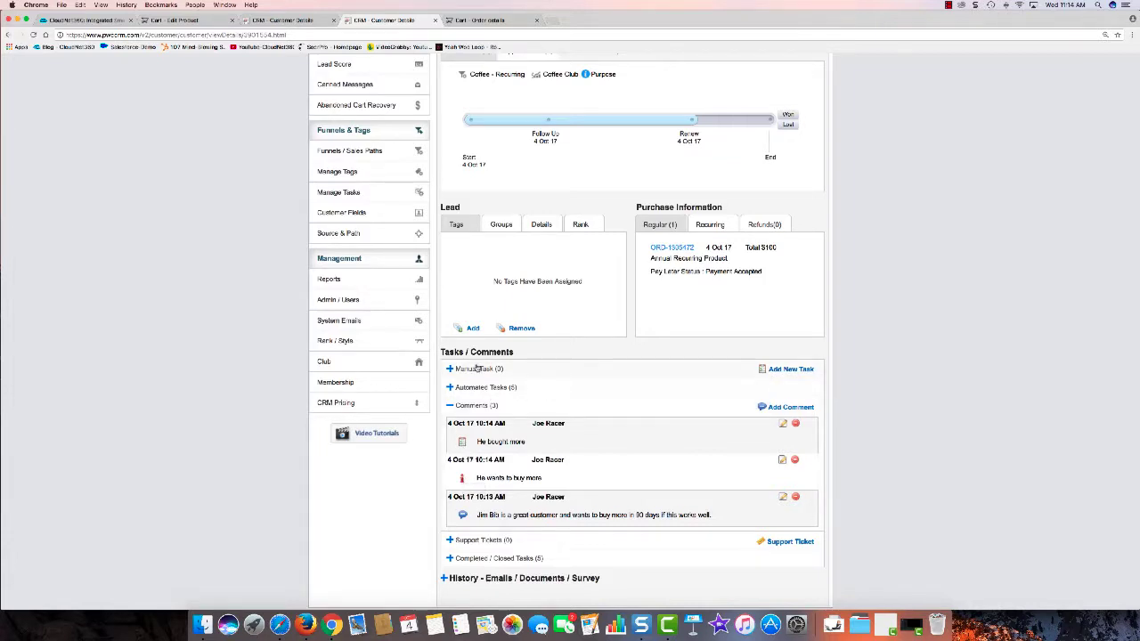
pyautogui.scroll(5, 534, 356)
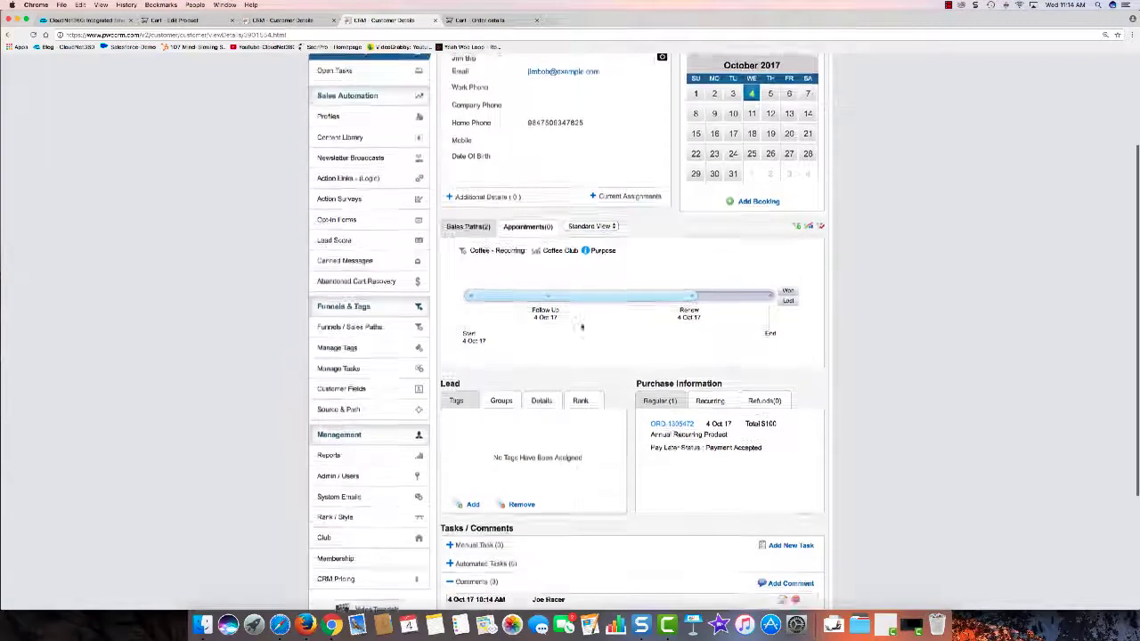
pyautogui.click(597, 250)
pyautogui.click(591, 257)
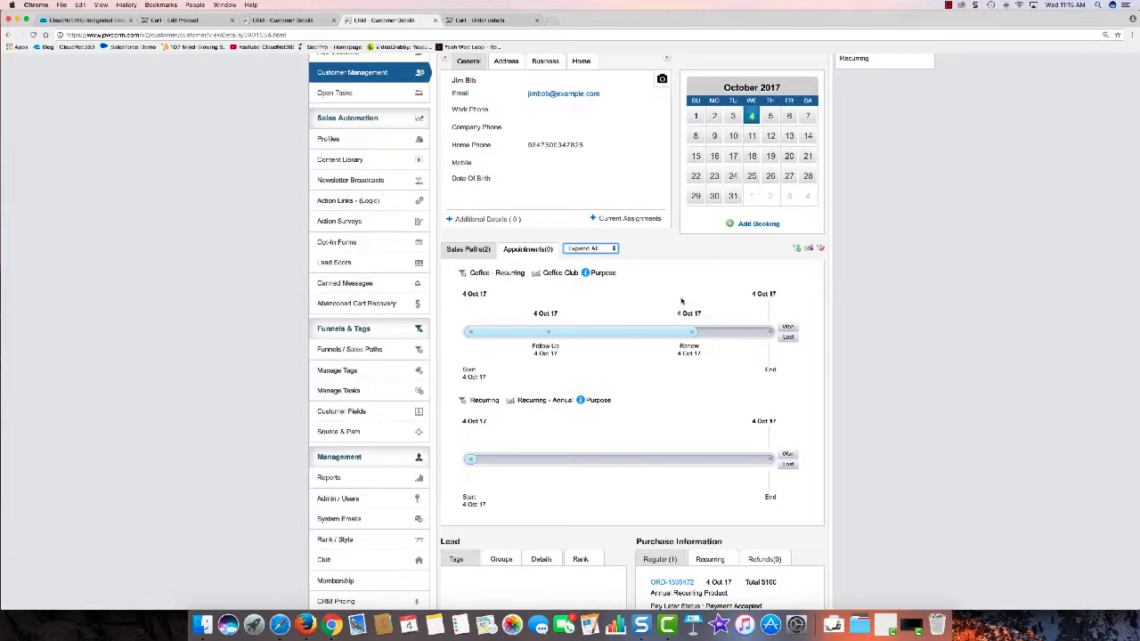
pyautogui.scroll(3, 774, 261)
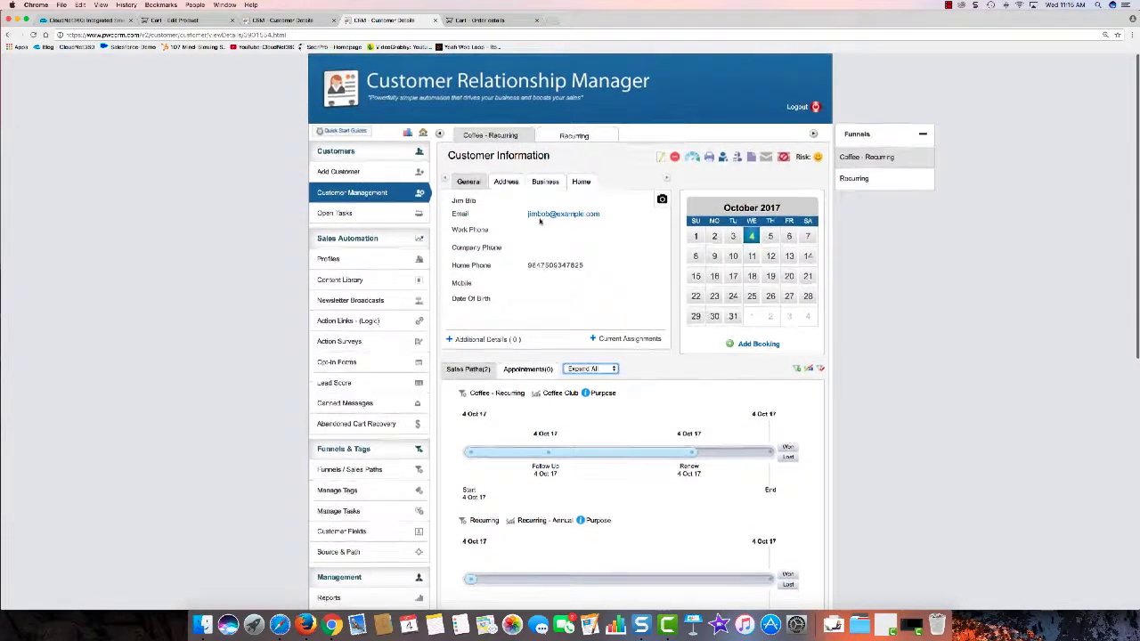
pyautogui.scroll(-4, 578, 254)
pyautogui.scroll(-4, 583, 256)
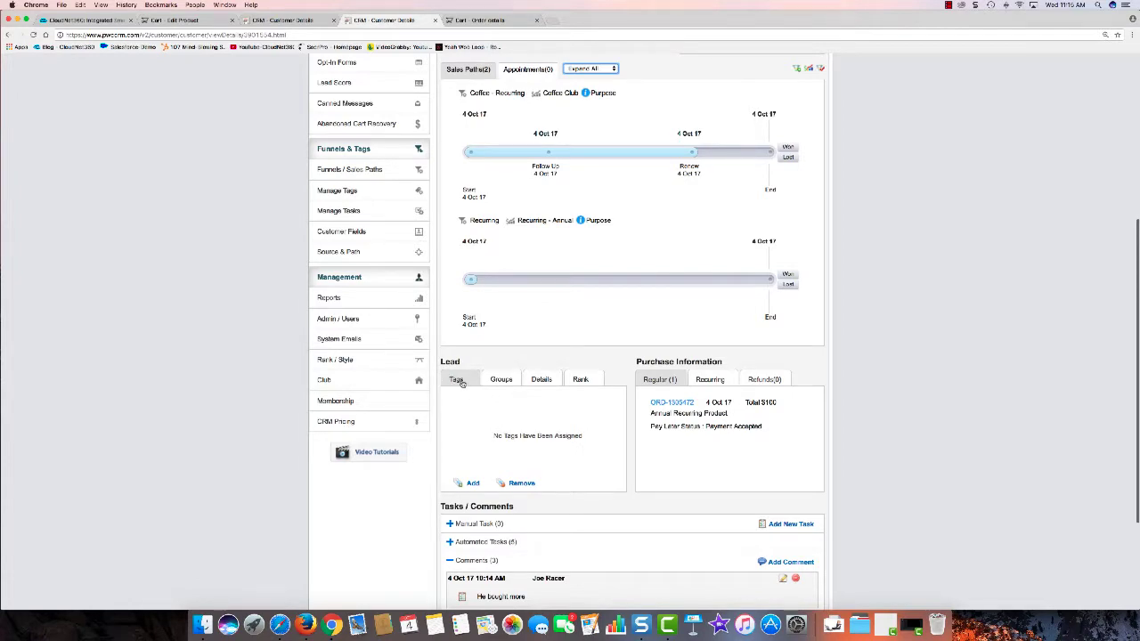
pyautogui.scroll(-4, 623, 347)
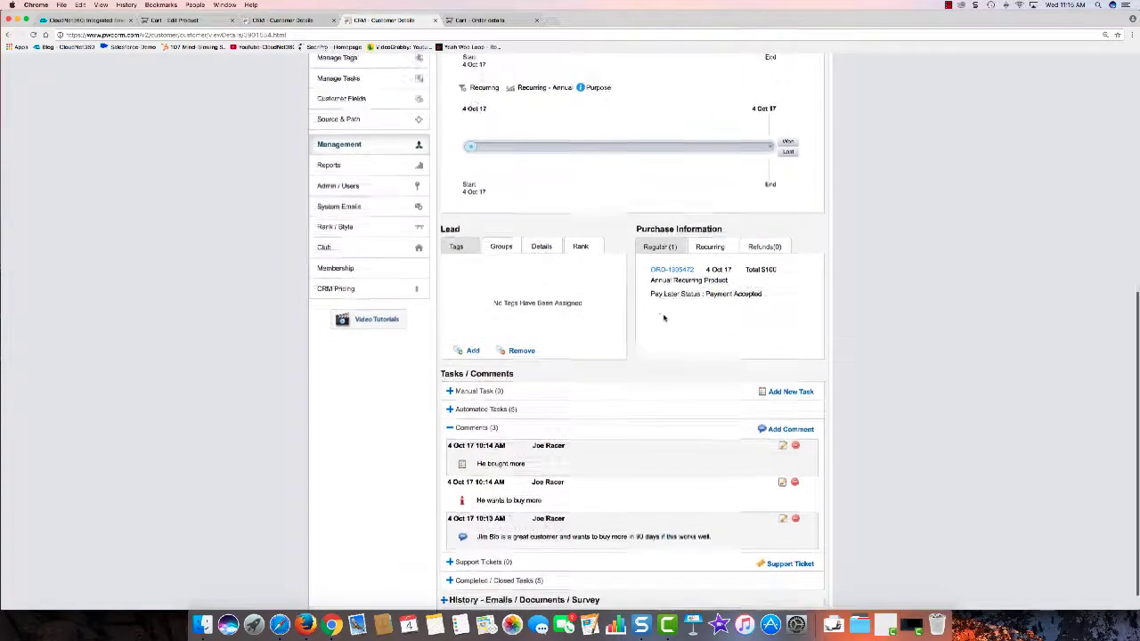
pyautogui.scroll(12, 663, 318)
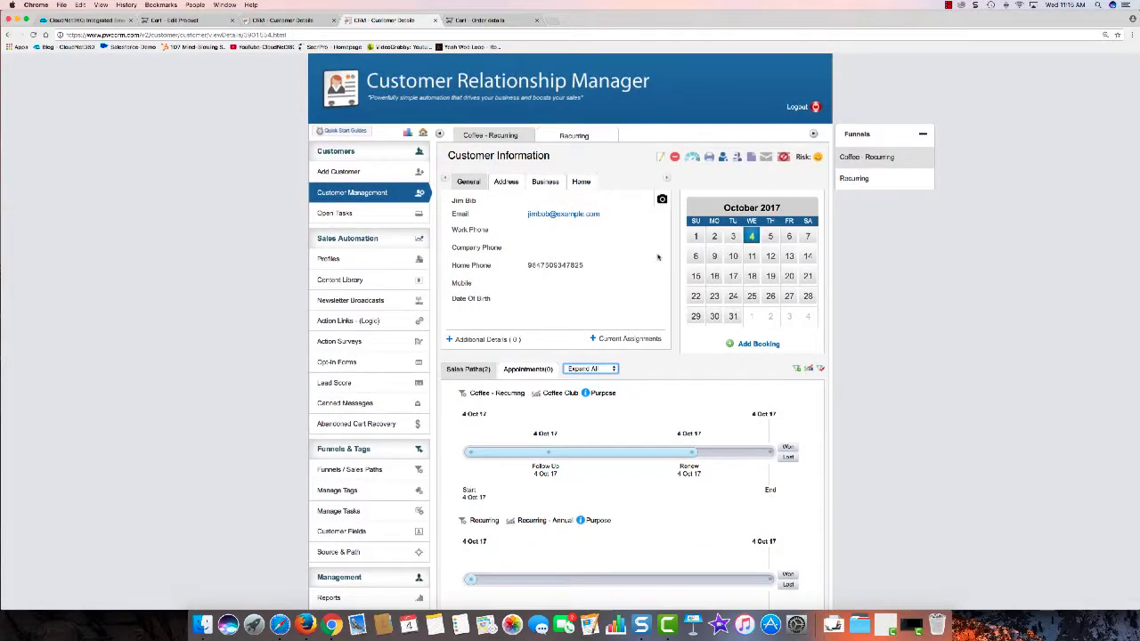